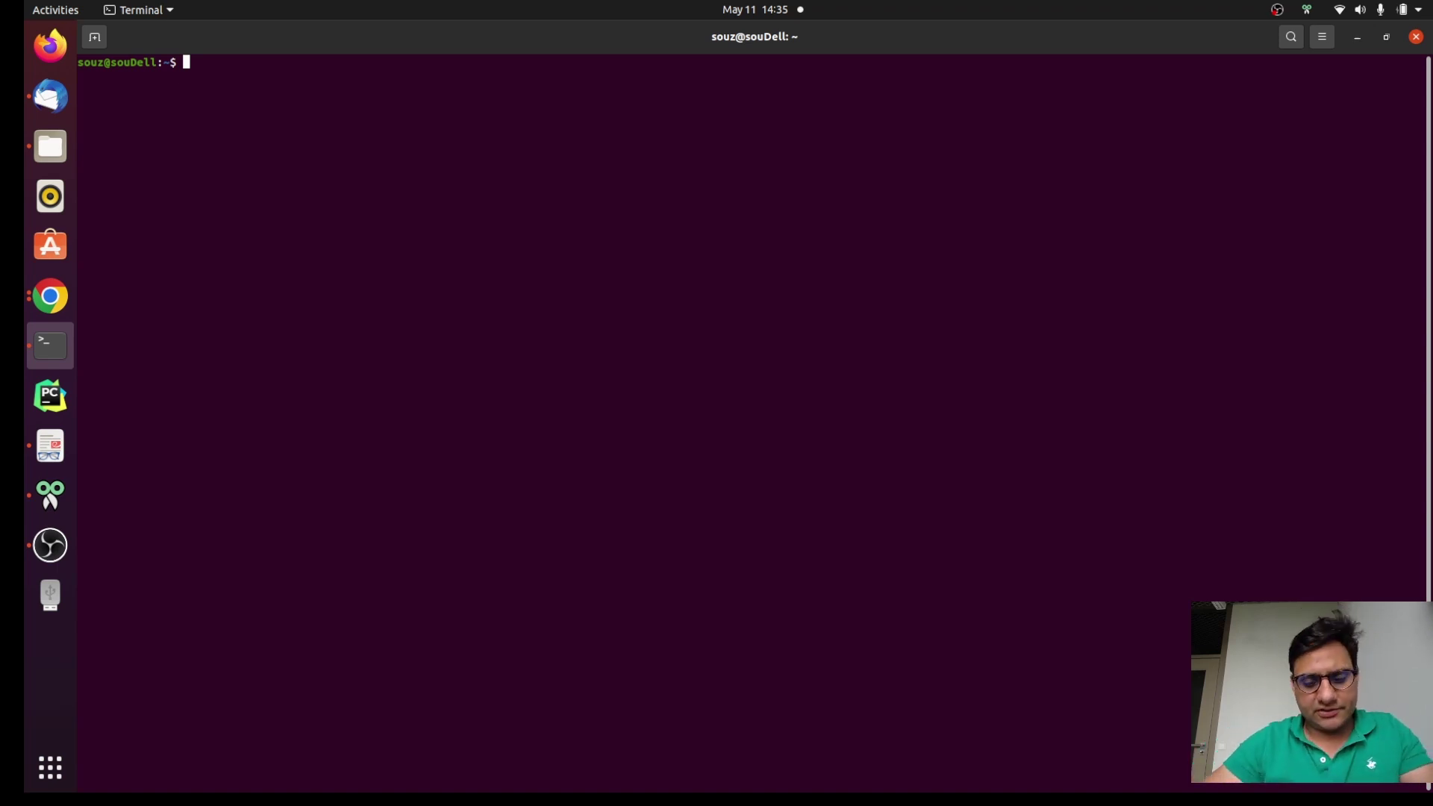
Change into the catkin_px4 workspace directory
{"action": "type", "text": "cd px"}
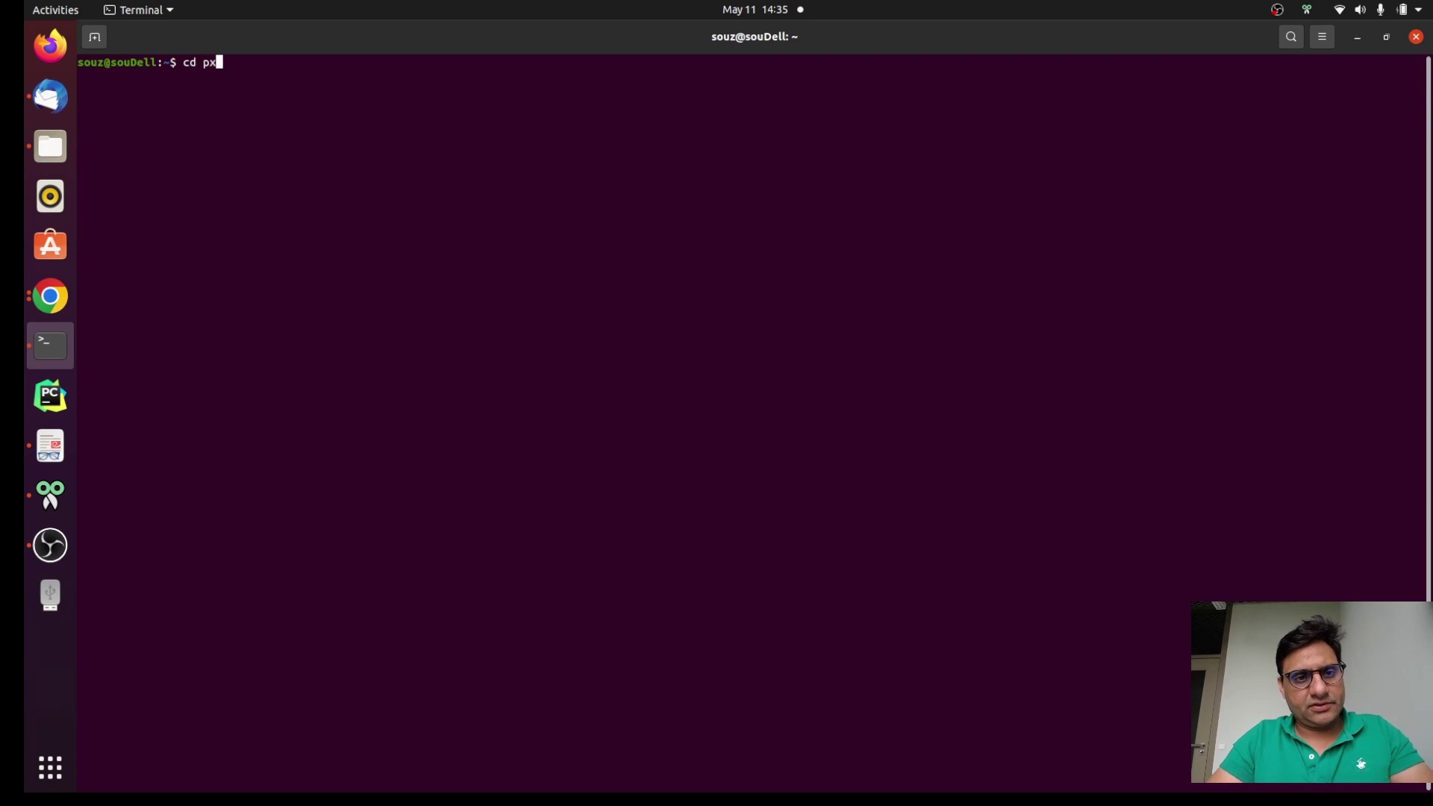
{"action": "type", "text": "4_ca"}
{"action": "key", "text": "Tab"}
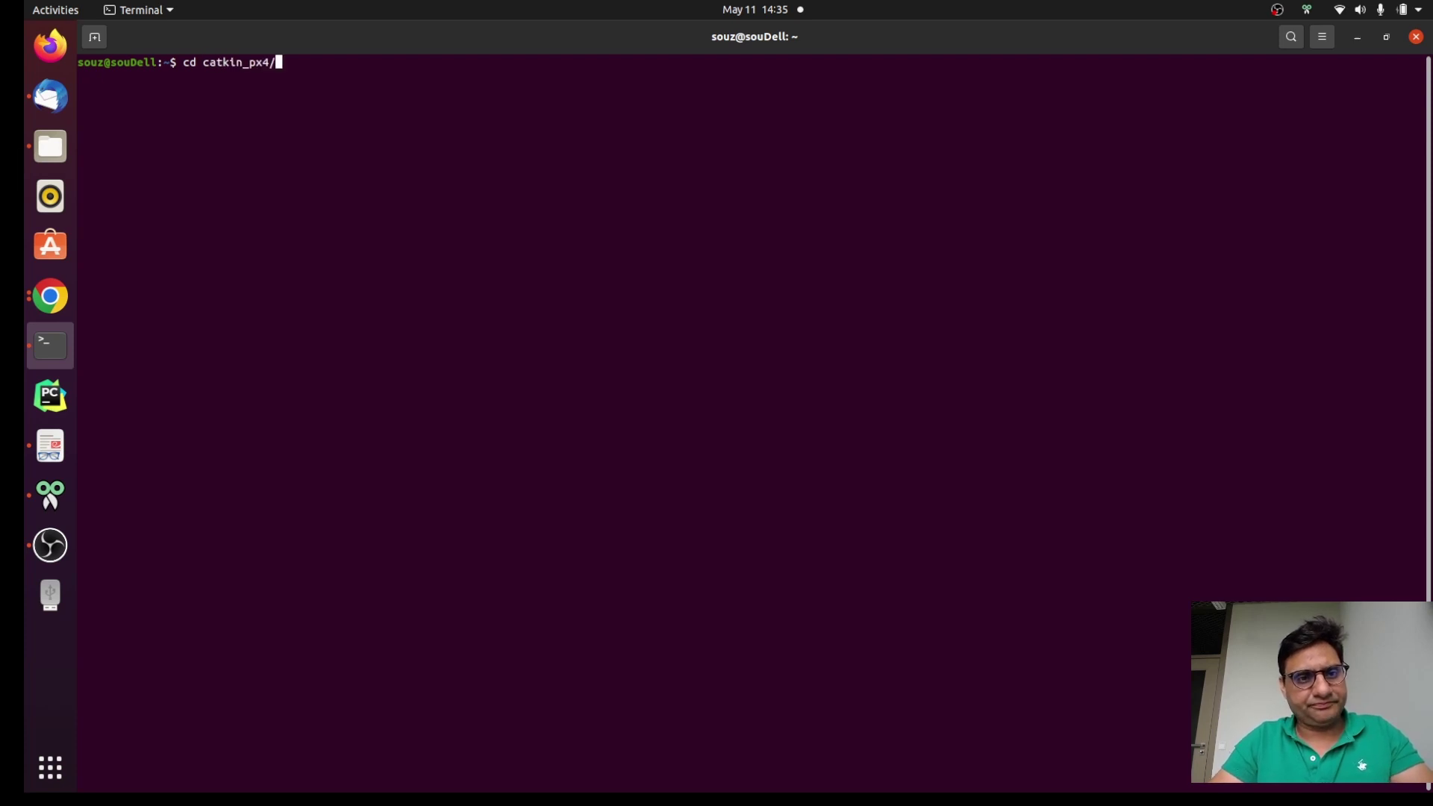
{"action": "key", "text": "Return"}
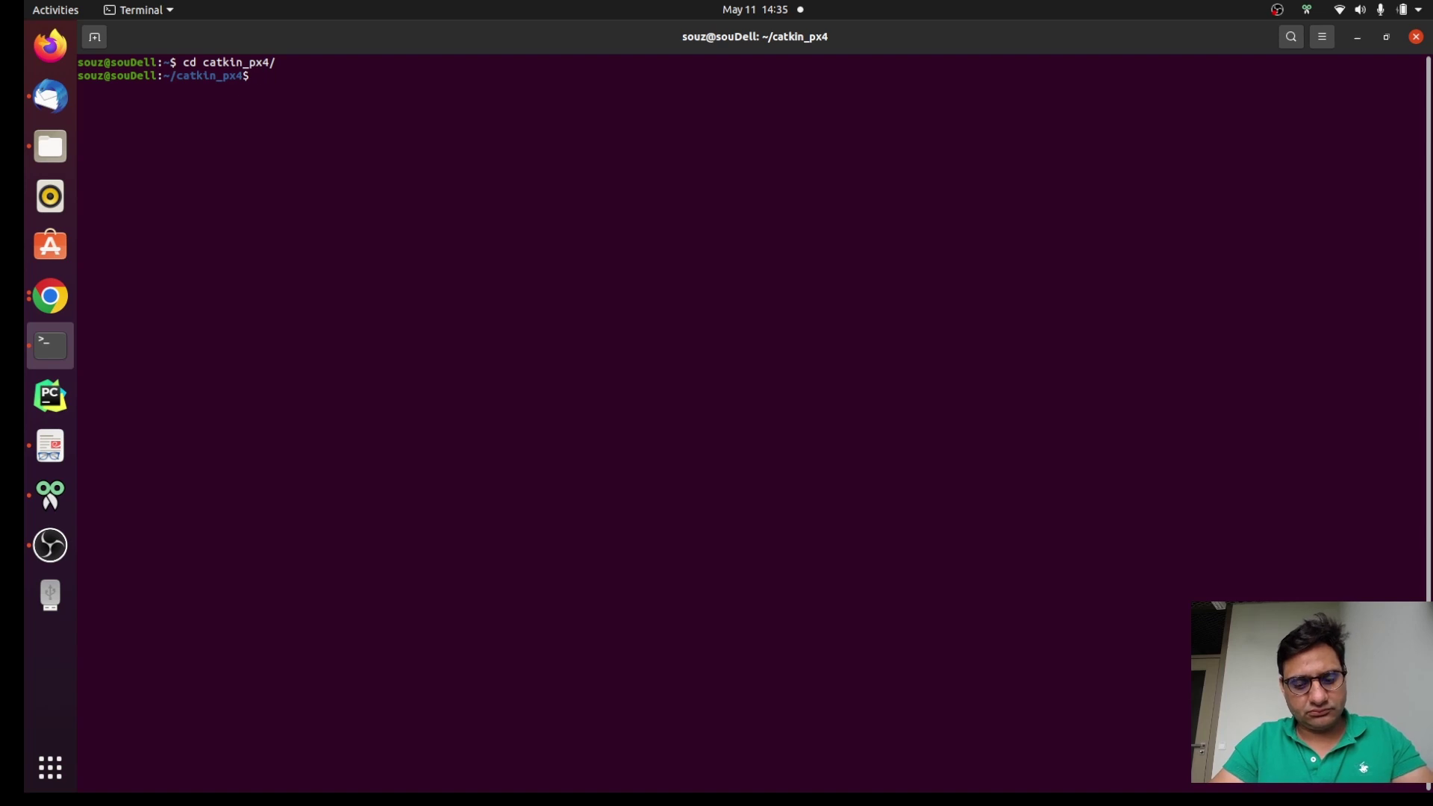
Run roslaunch robox start_offb.launch to start the simulation world
{"action": "type", "text": "ro"}
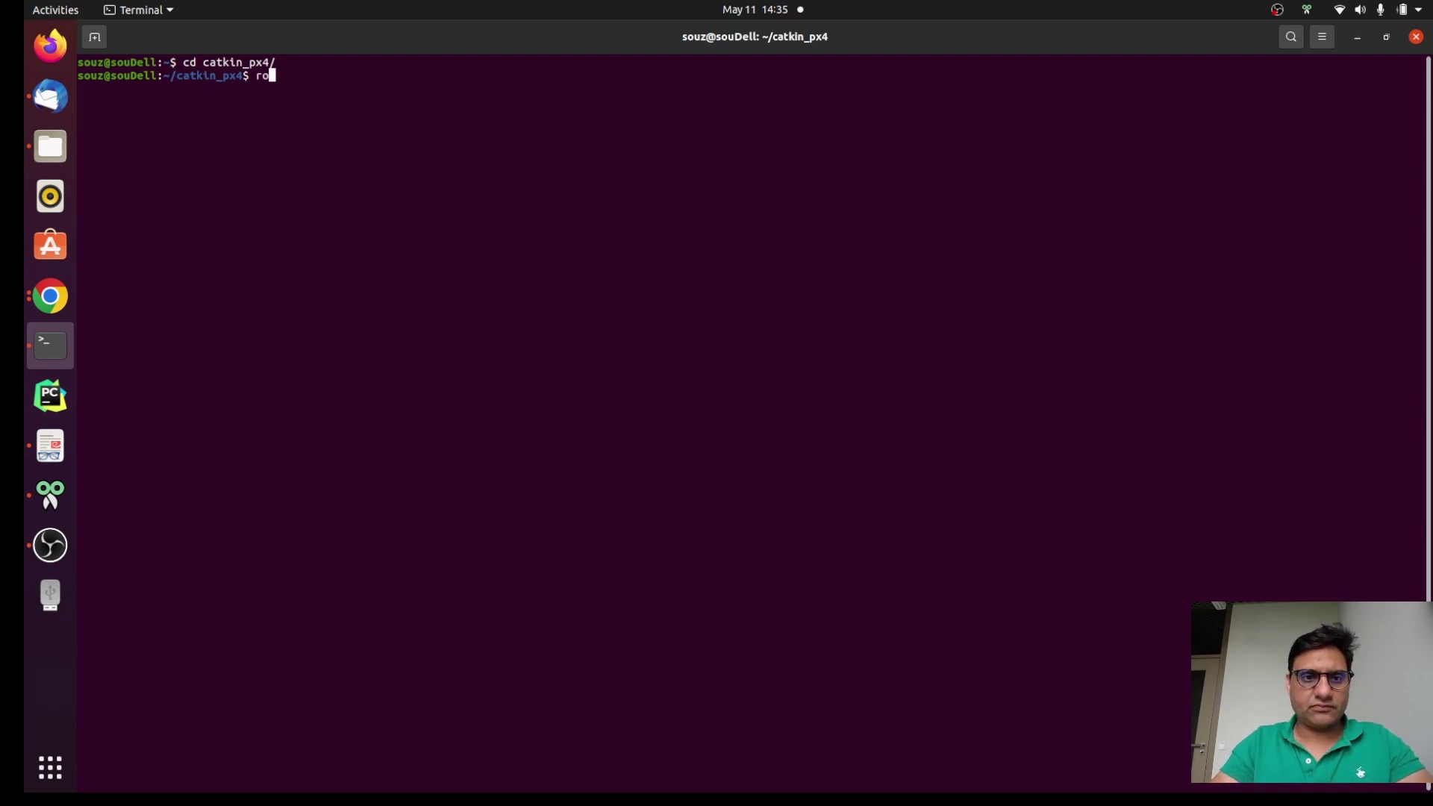
{"action": "type", "text": "slaunch"}
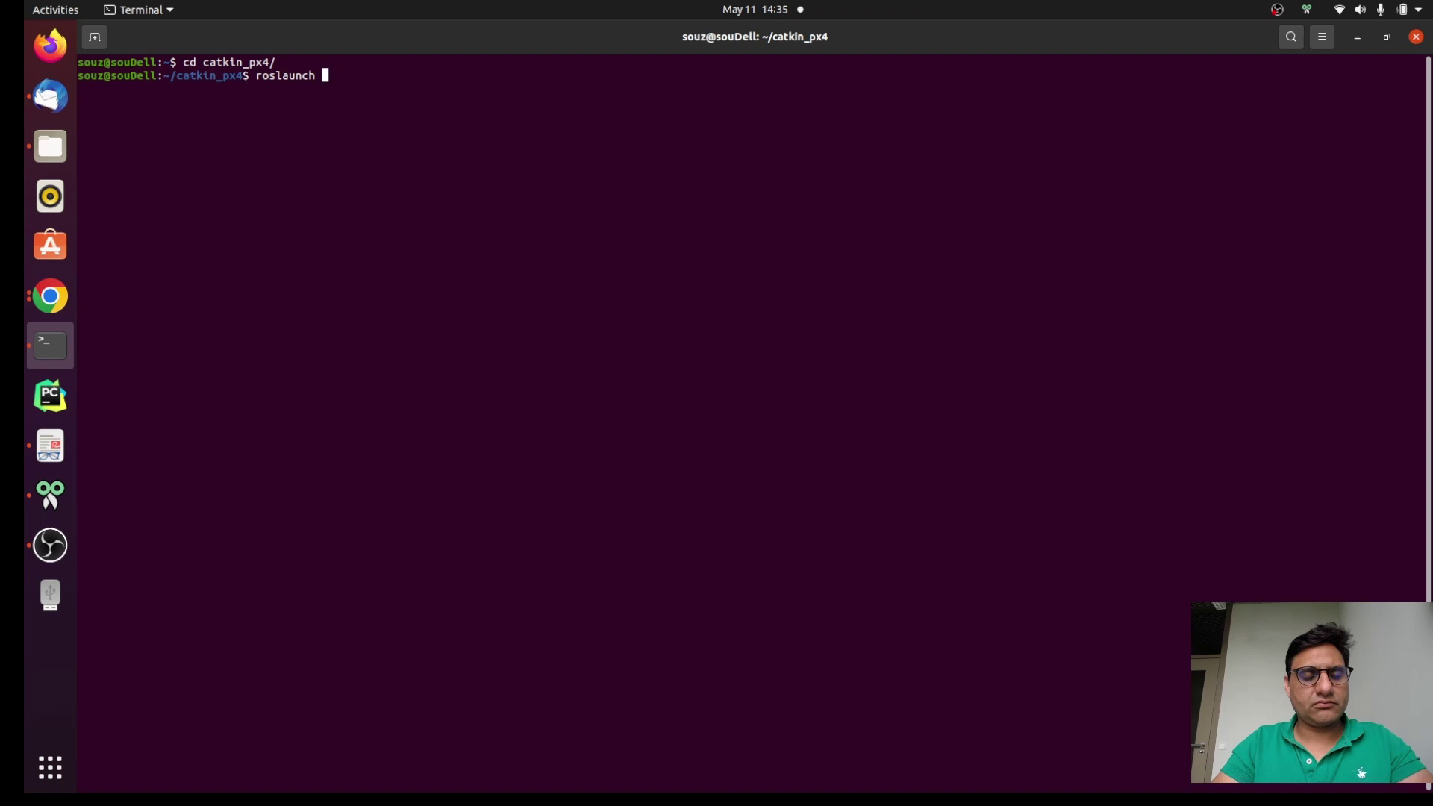
{"action": "type", "text": " rob"}
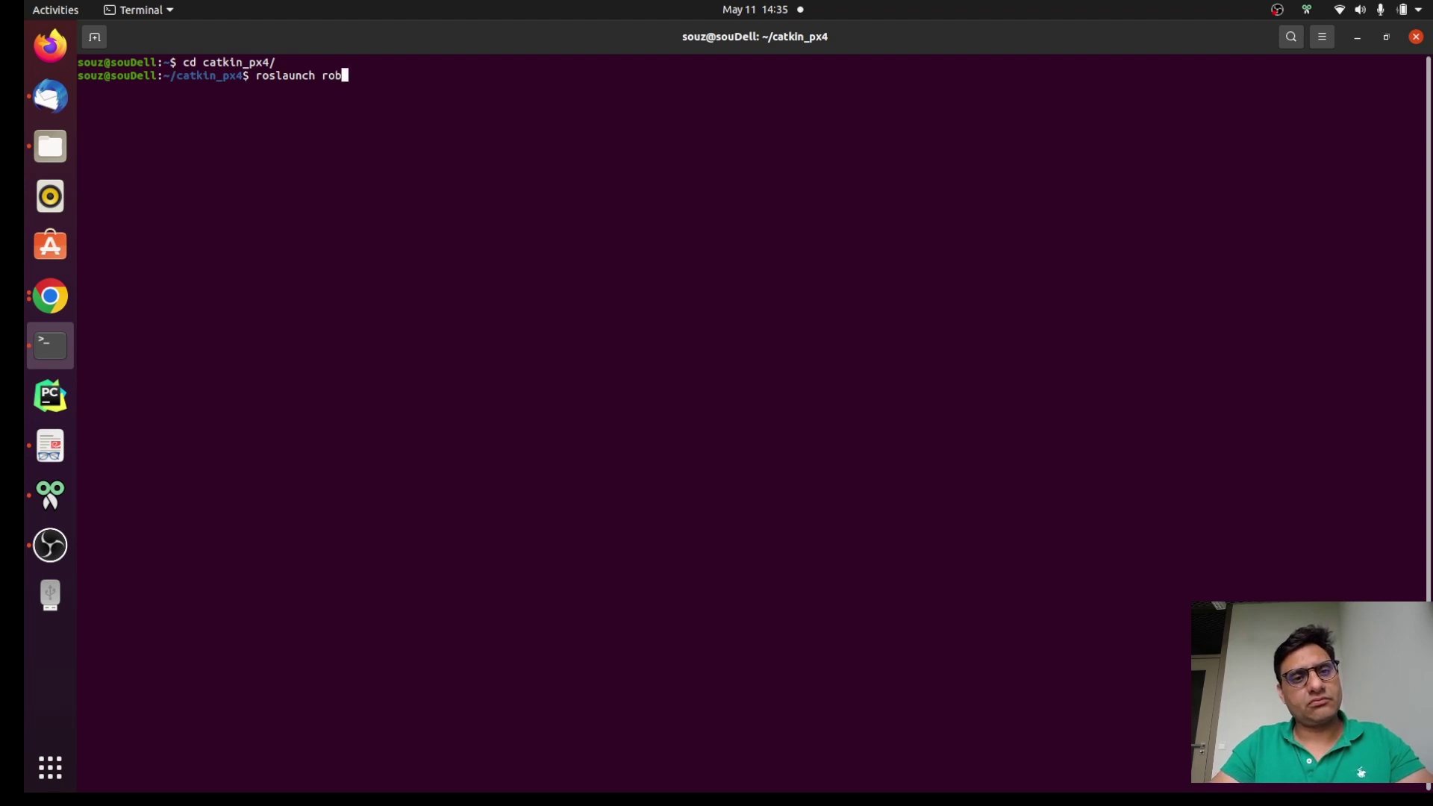
{"action": "type", "text": "ox"}
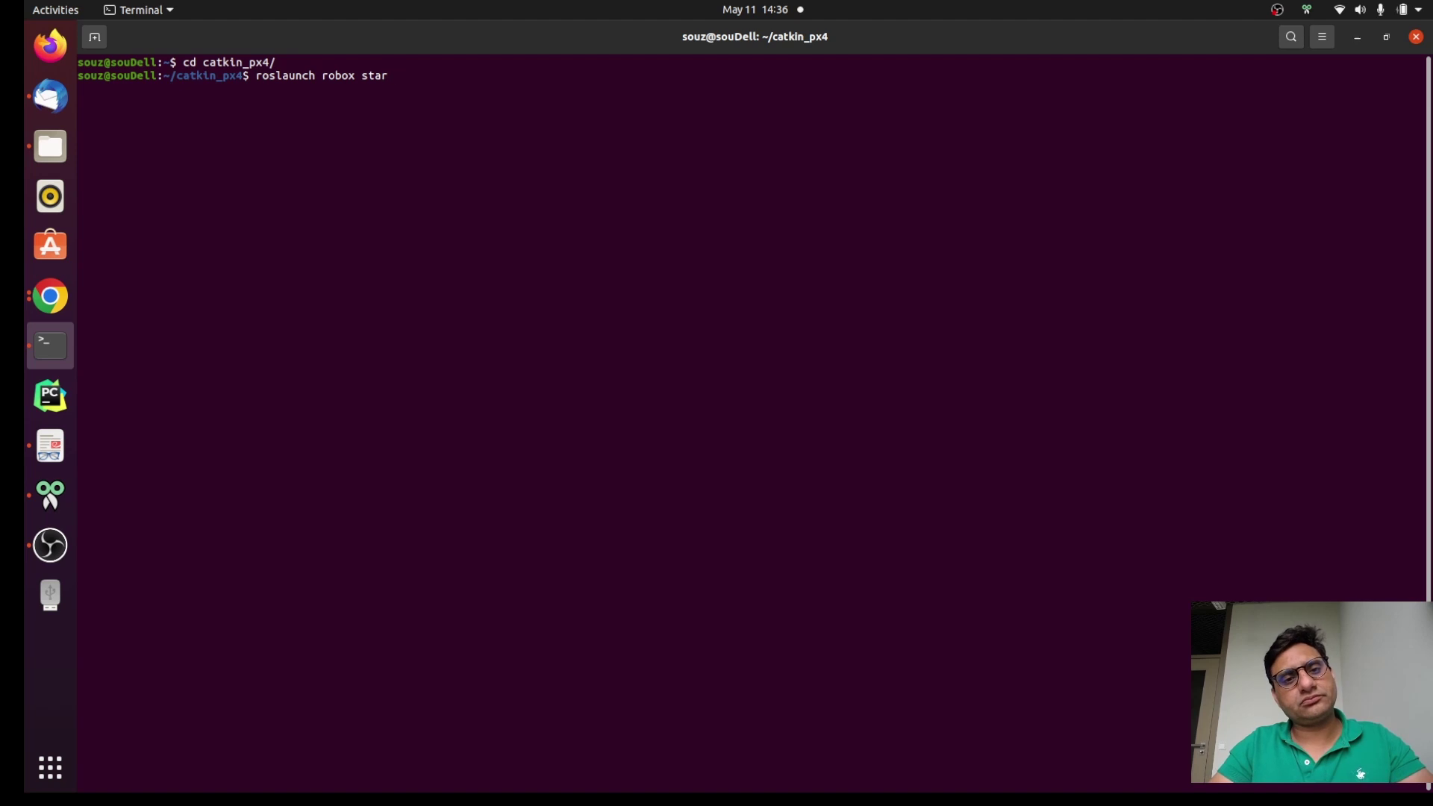
{"action": "type", "text": " star"}
{"action": "key", "text": "Tab"}
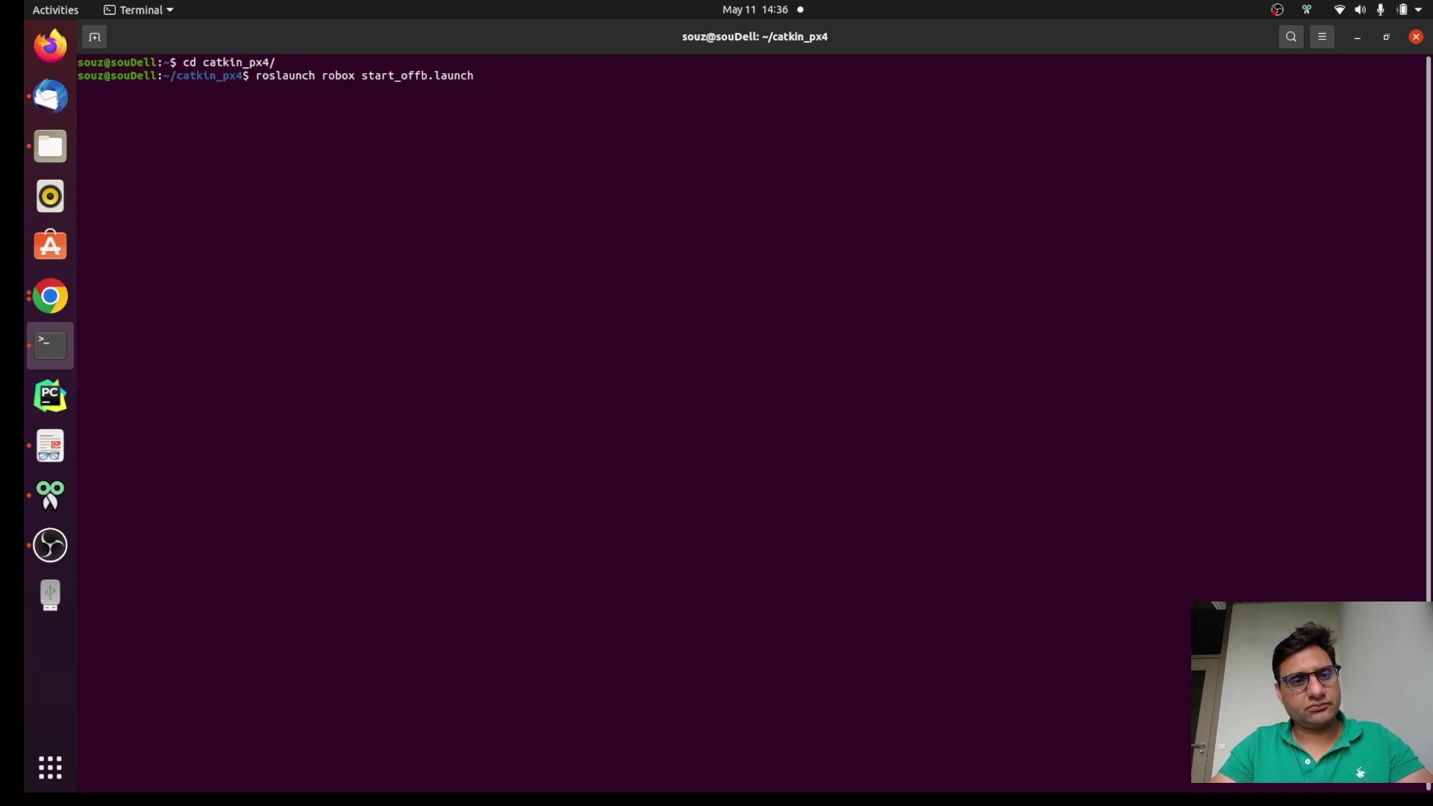
{"action": "key", "text": "Return"}
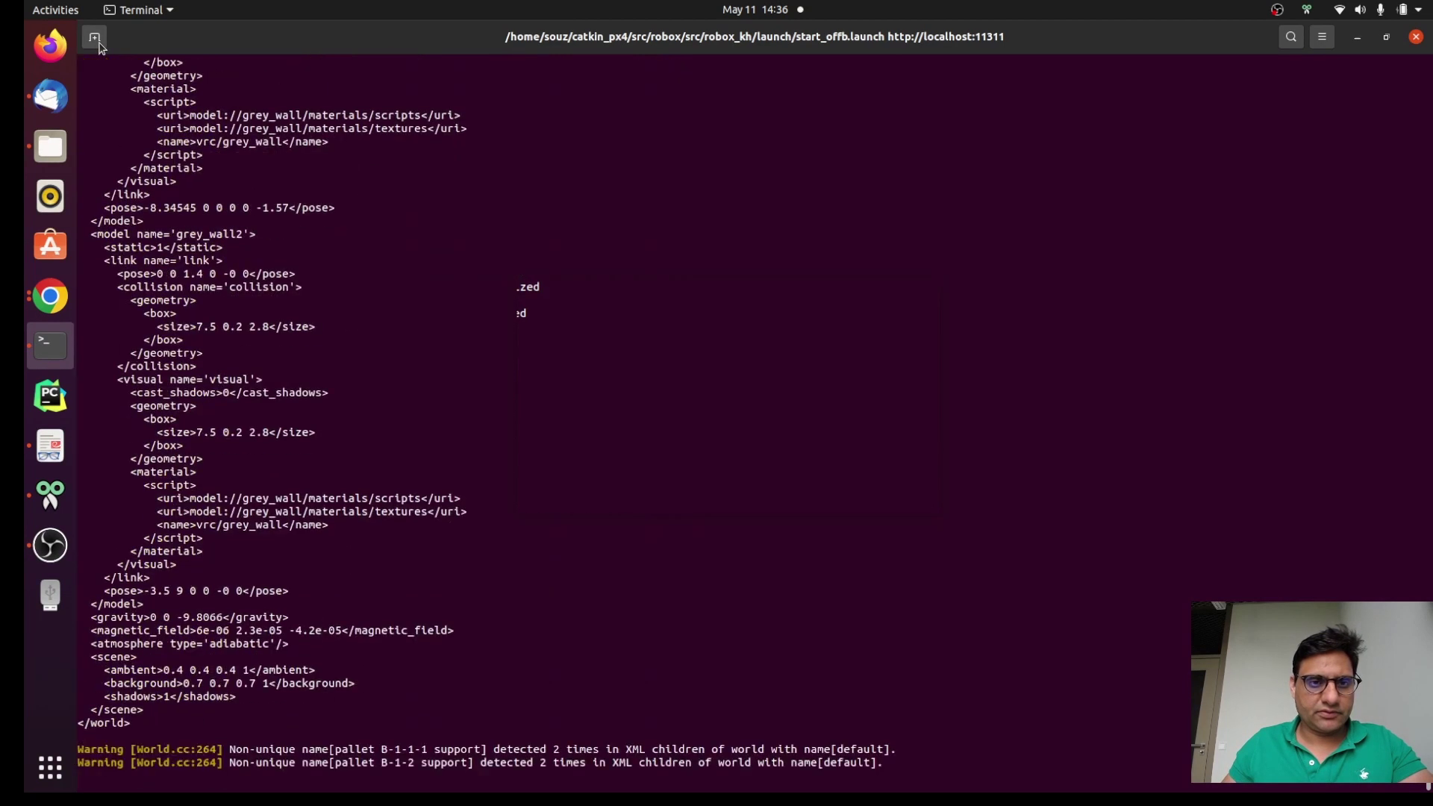
In a new terminal tab, source devel/setup.bash and open the CopyQ clipboard history
{"action": "left_click", "coordinate": [100, 46]}
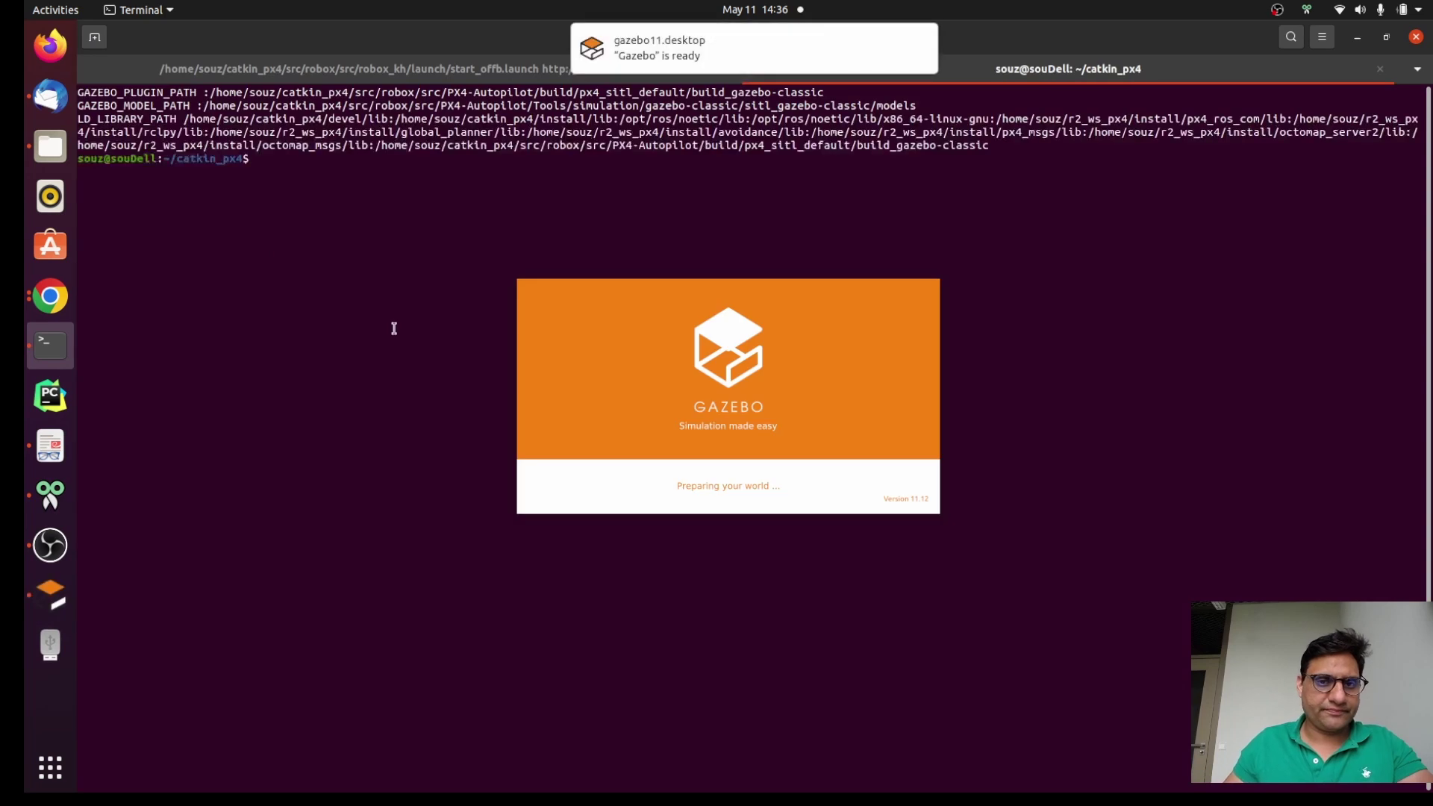
{"action": "type", "text": "s"}
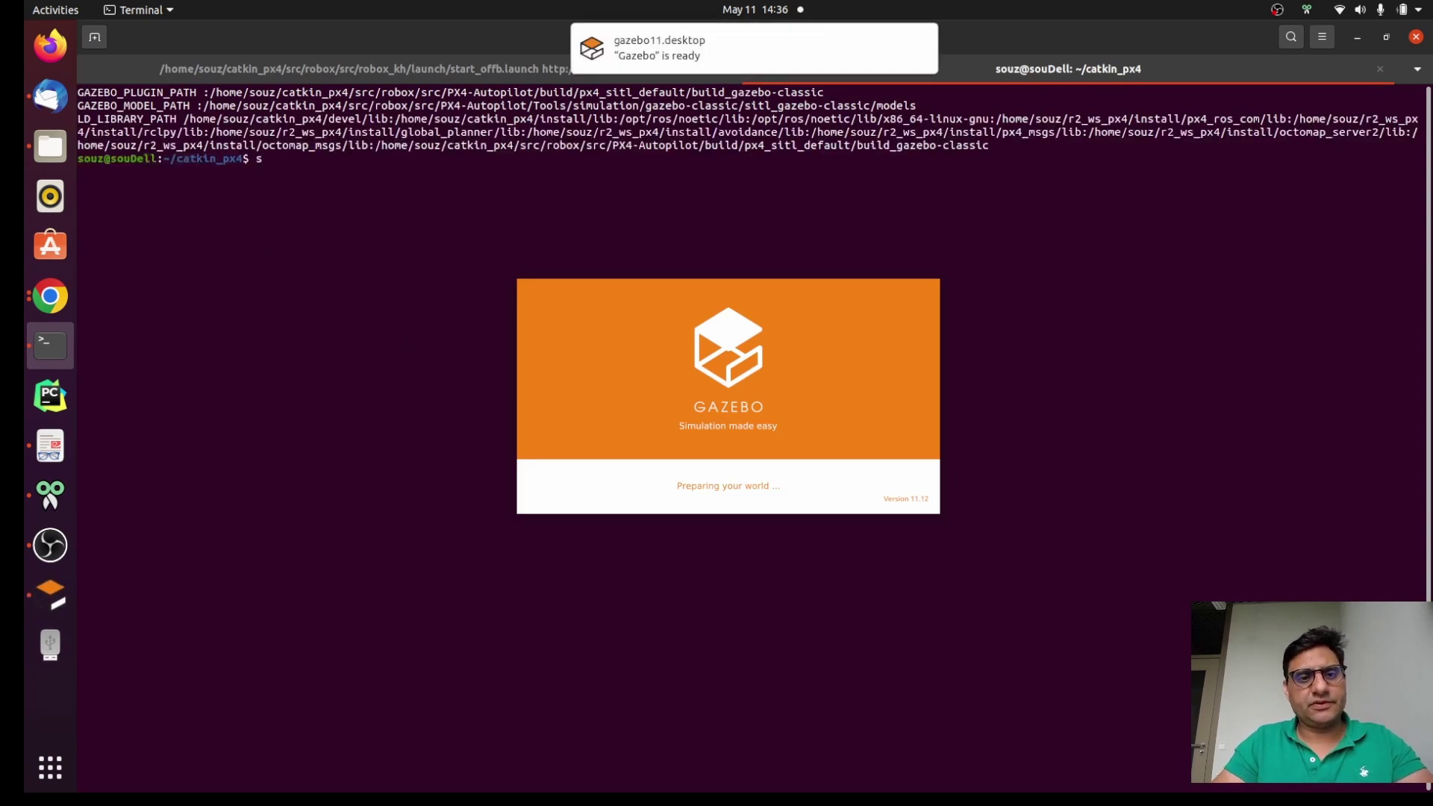
{"action": "type", "text": "ource "}
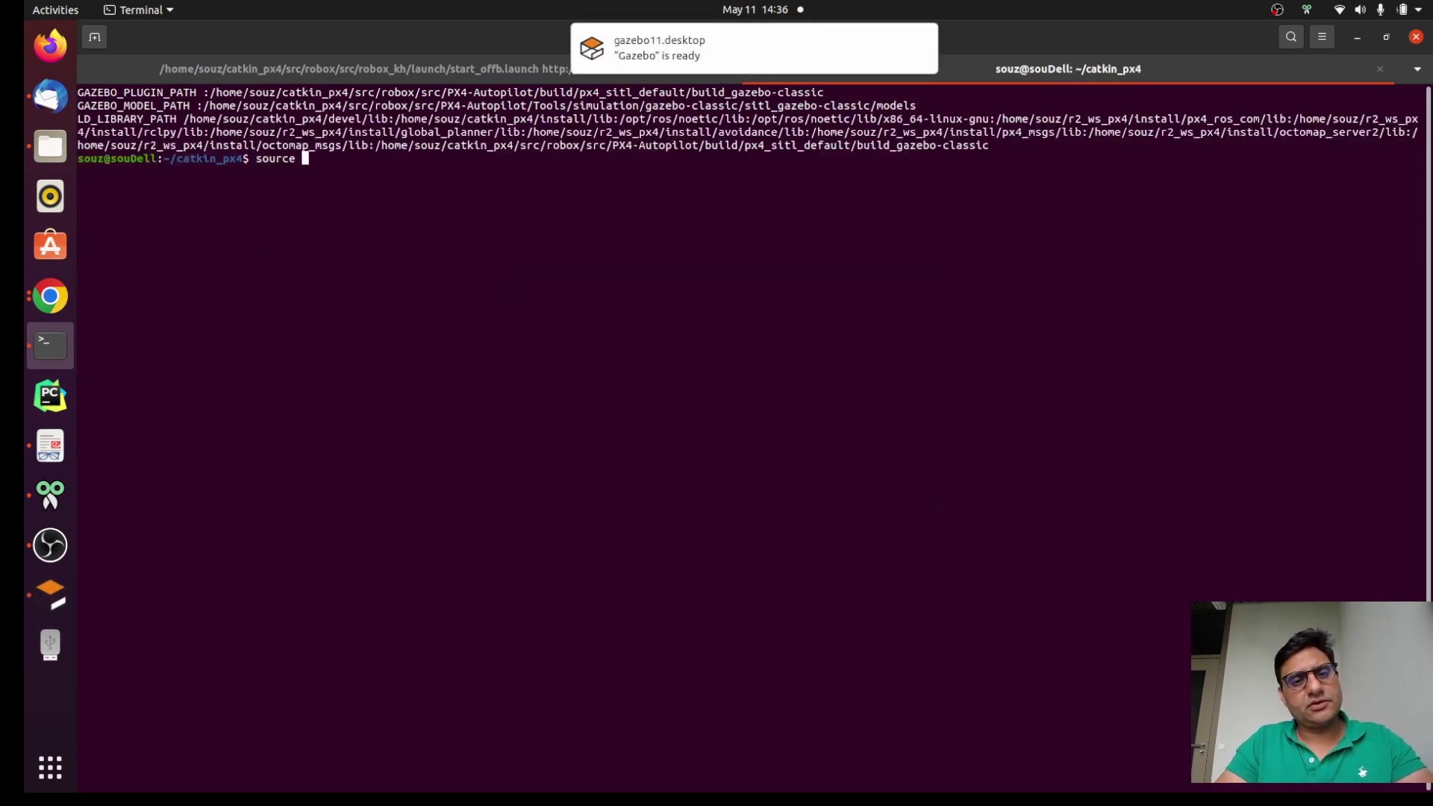
{"action": "type", "text": "devel/se"}
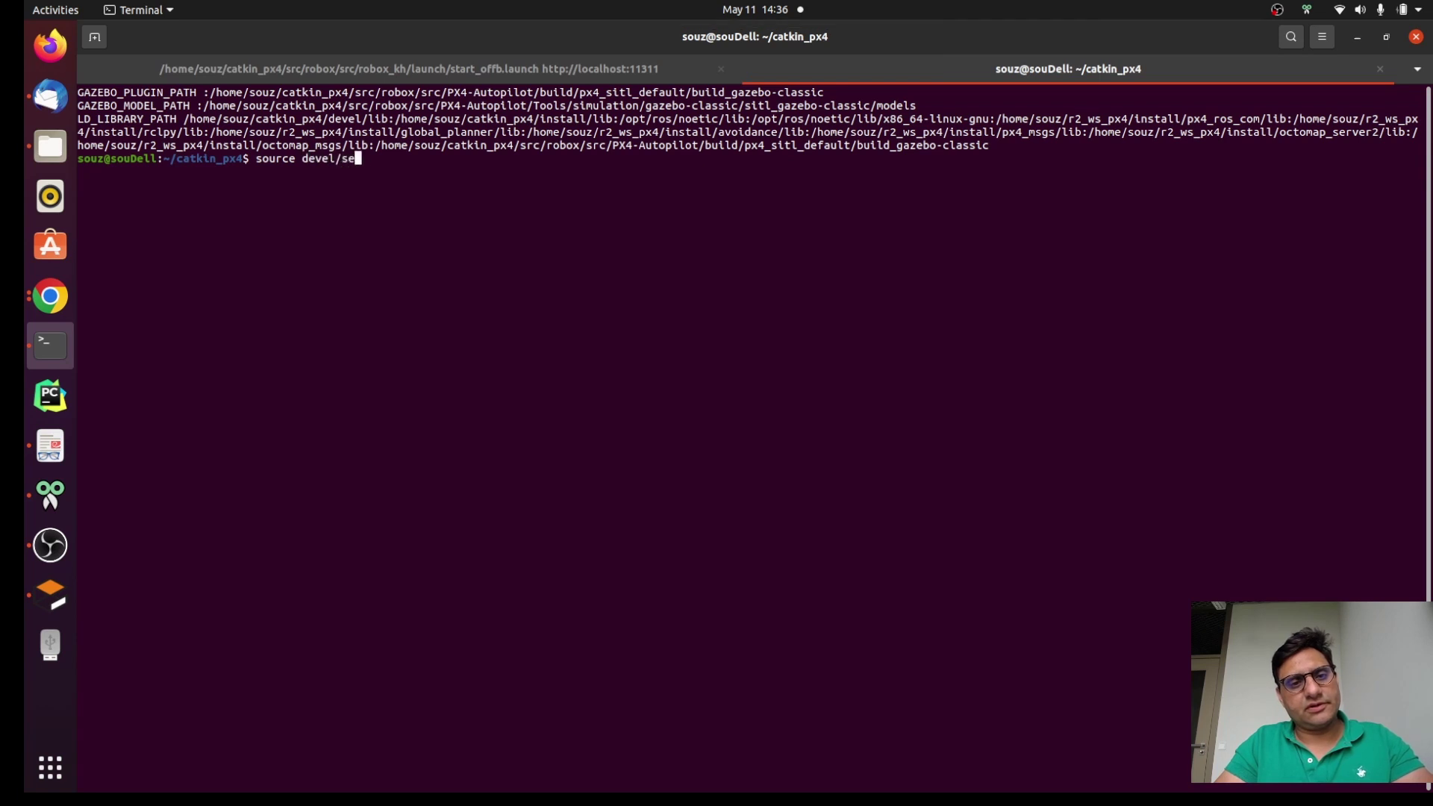
{"action": "type", "text": "tup.bash"}
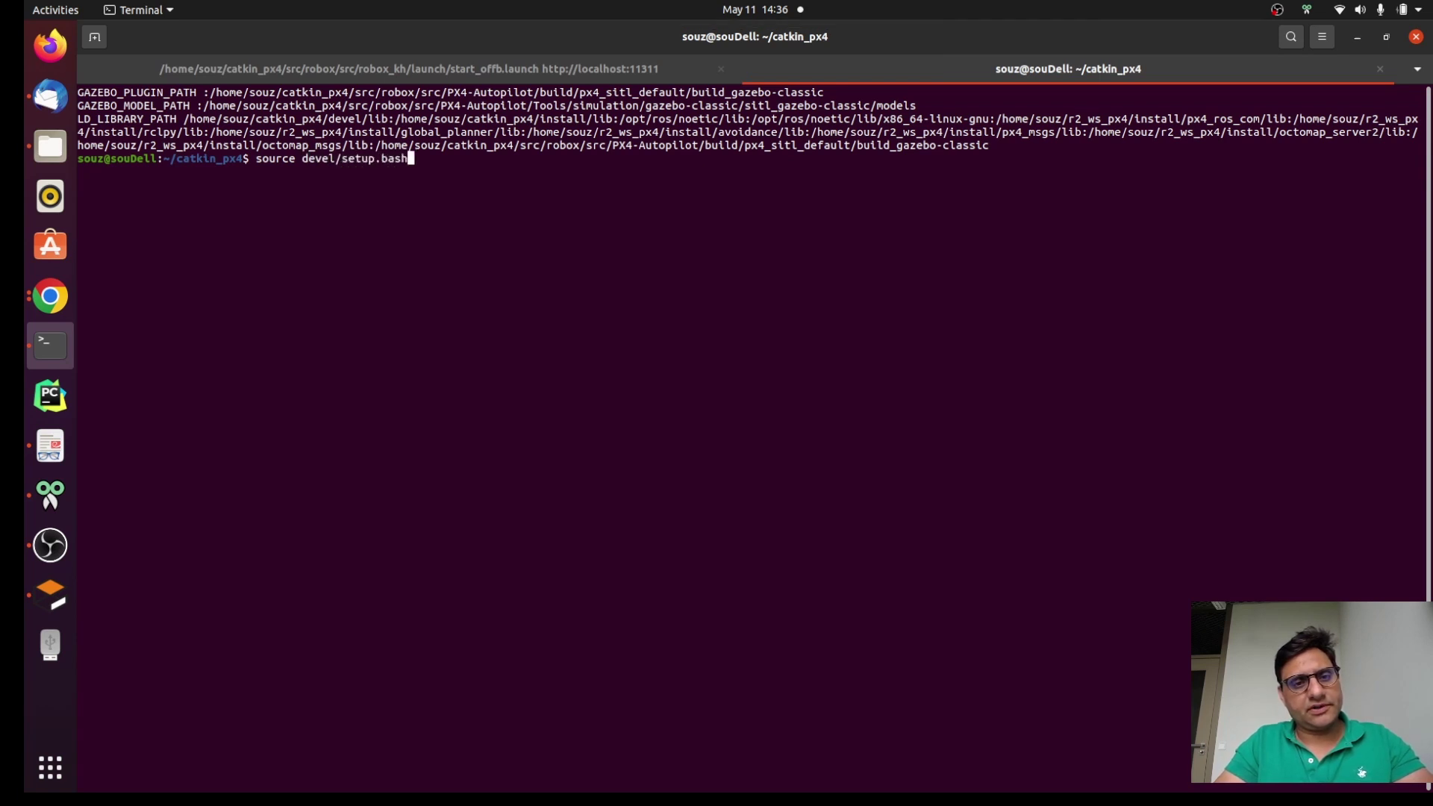
{"action": "key", "text": "Return"}
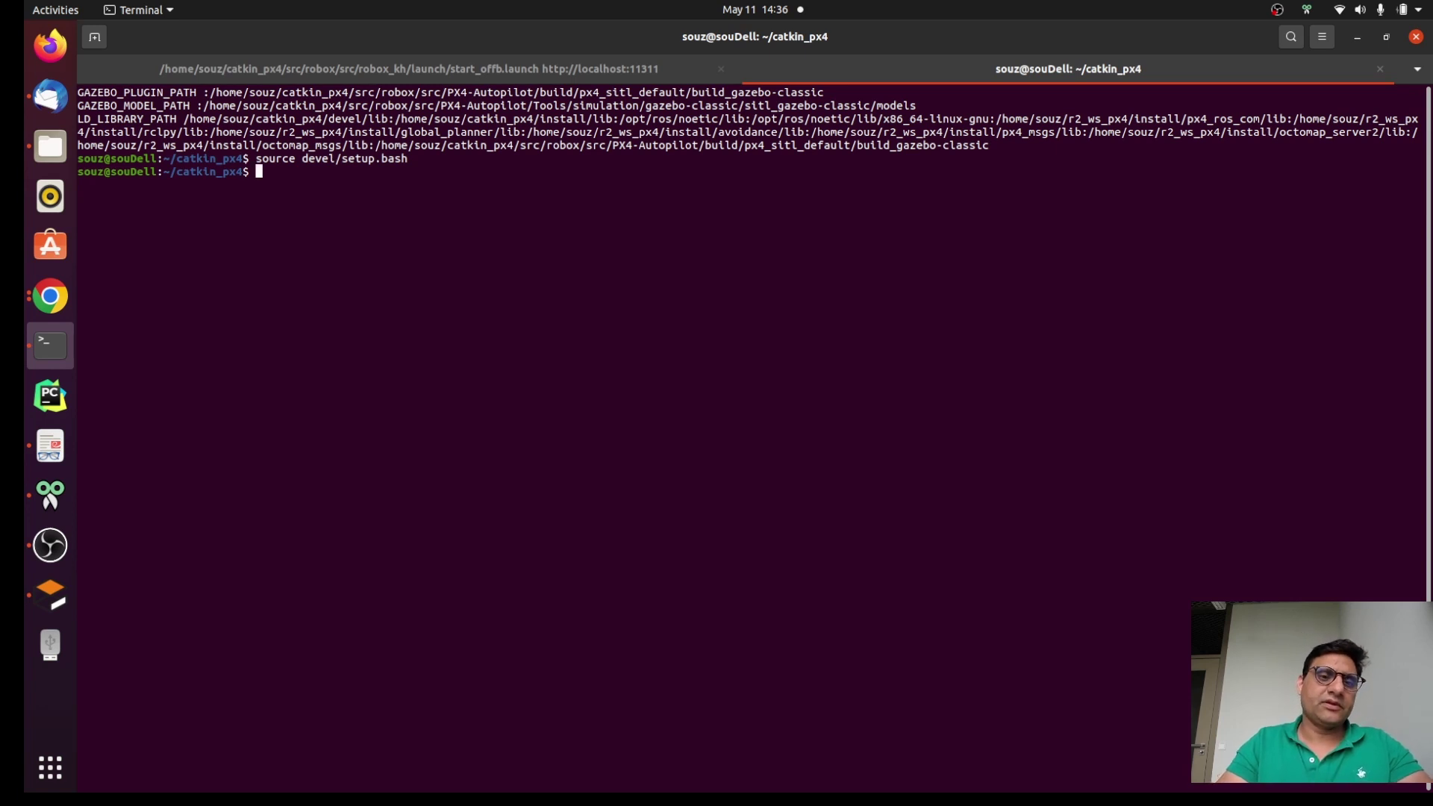
{"action": "key", "text": "ctrl+shift+v"}
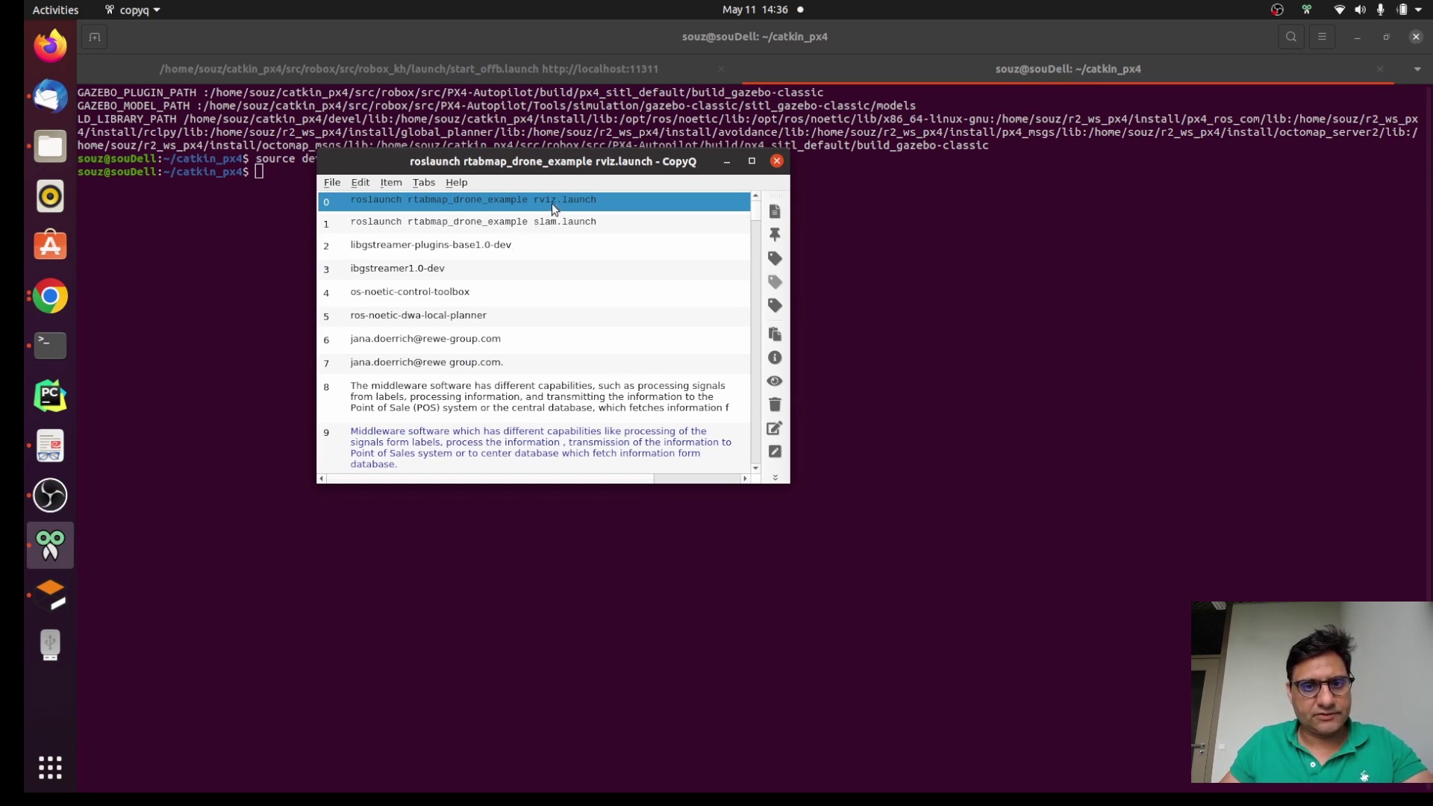
Paste and run the saved roslaunch rtabmap_drone_example slam.launch command from CopyQ
{"action": "left_click", "coordinate": [556, 222]}
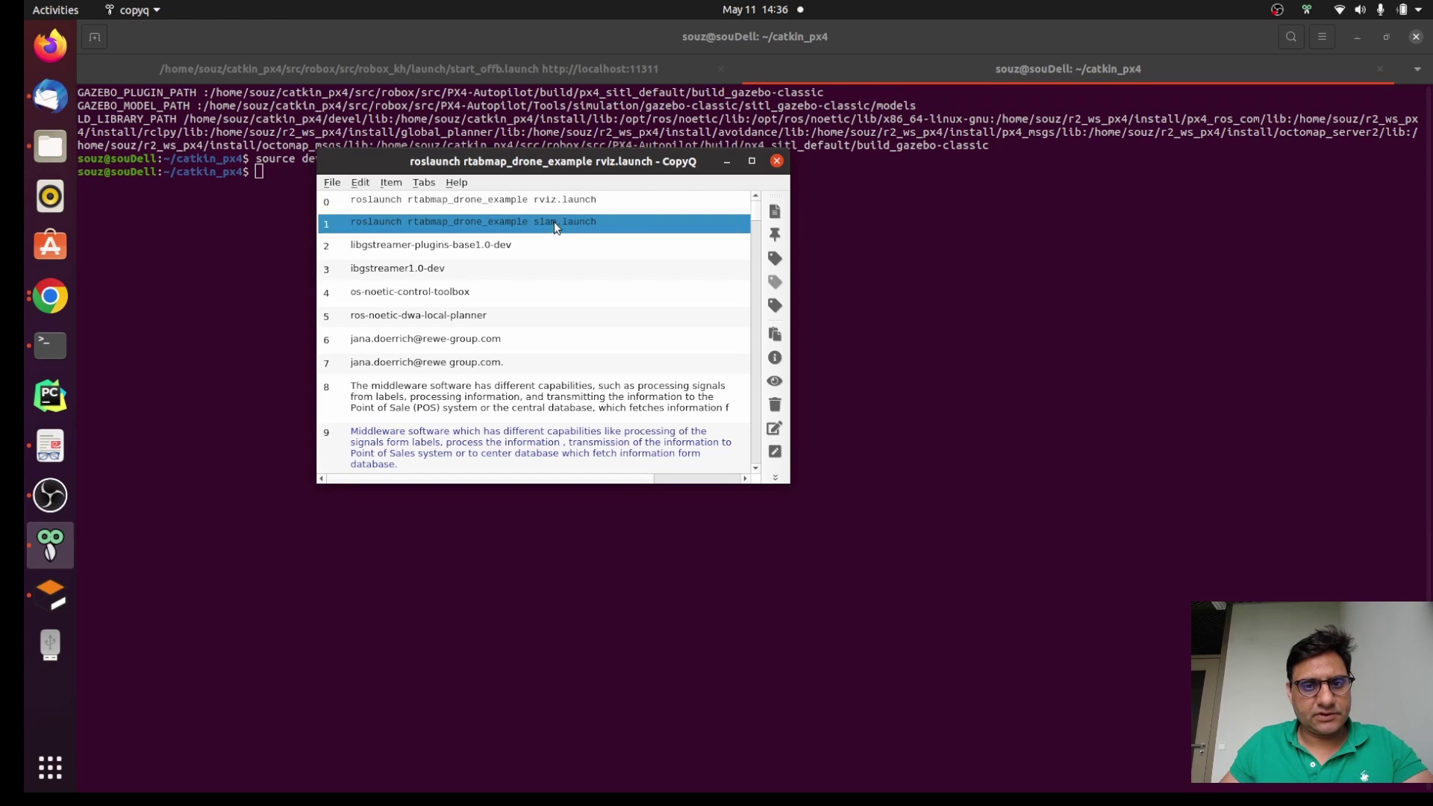
{"action": "key", "text": "Return"}
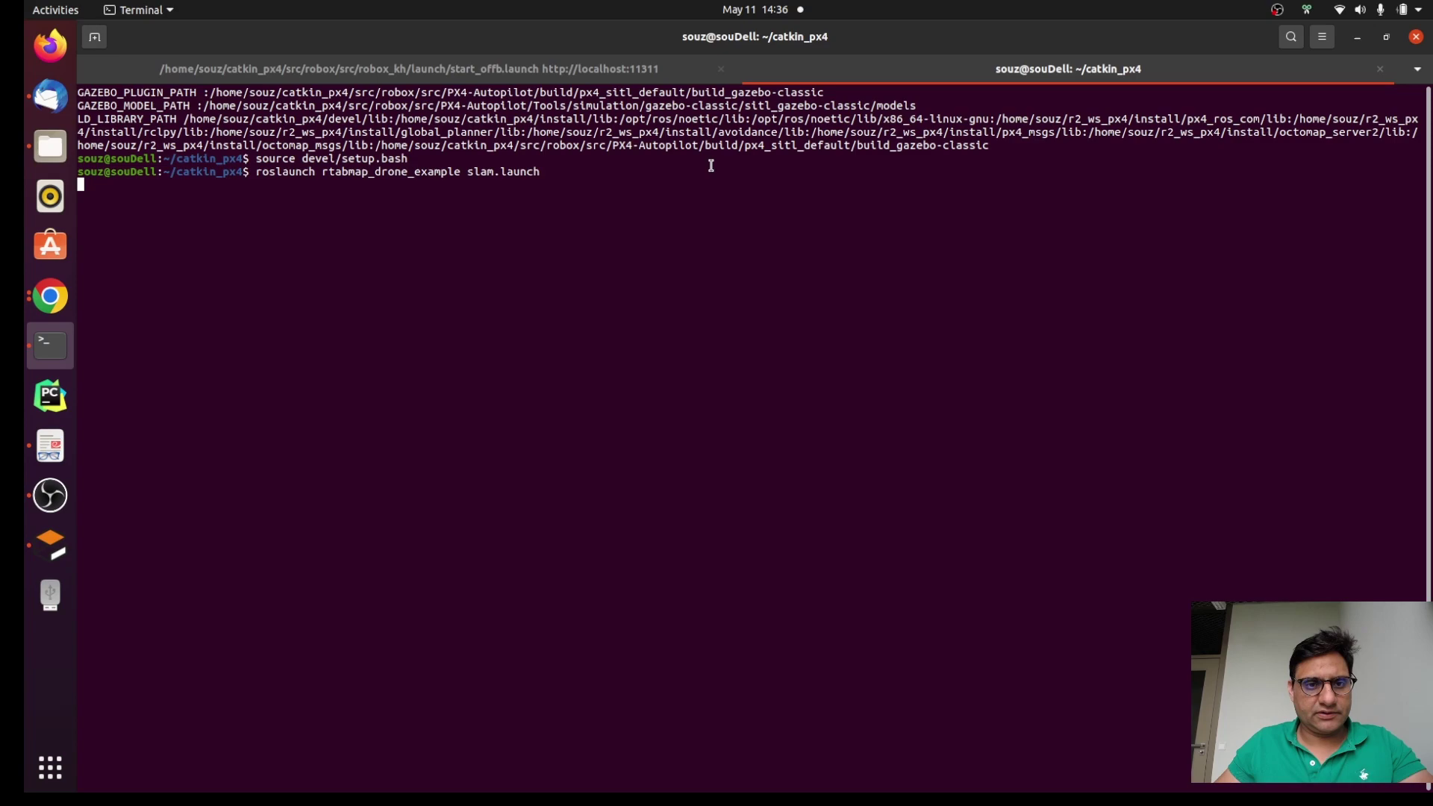
{"action": "key", "text": "Return"}
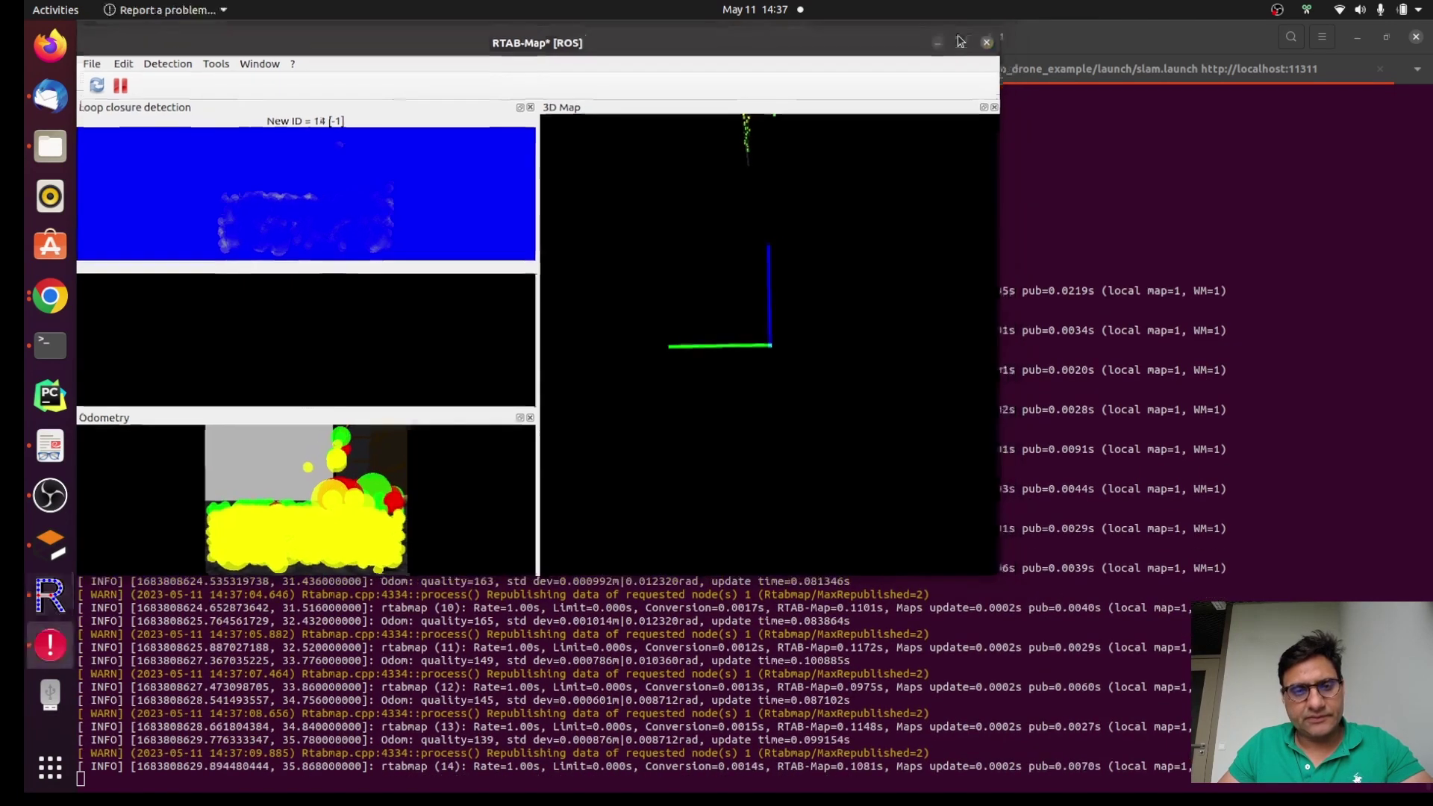
Minimize RTAB-Map, decline the move_base crash report, and run rtabmap_drone_example rviz.launch in a new tab
{"action": "left_click", "coordinate": [955, 35]}
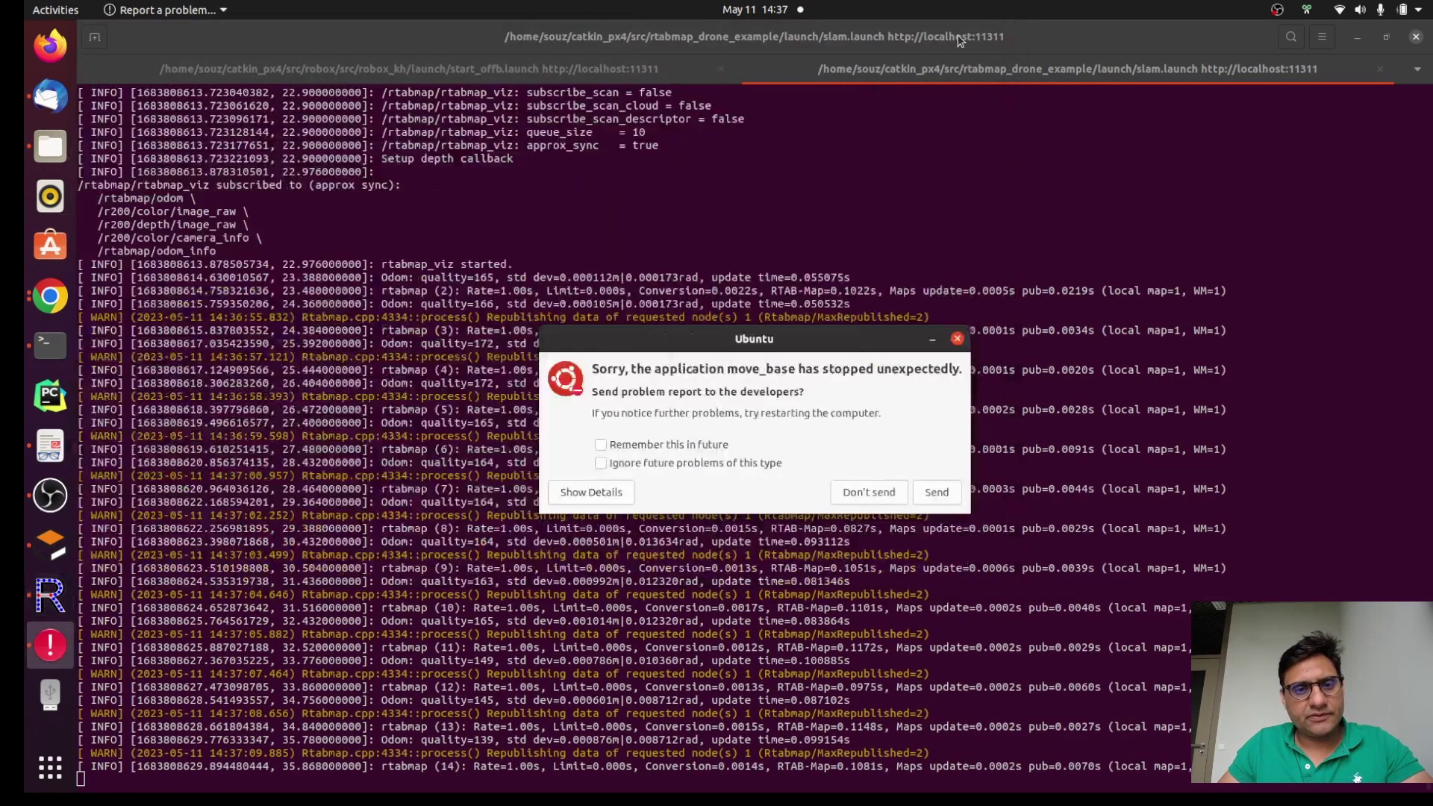
{"action": "left_click", "coordinate": [867, 494]}
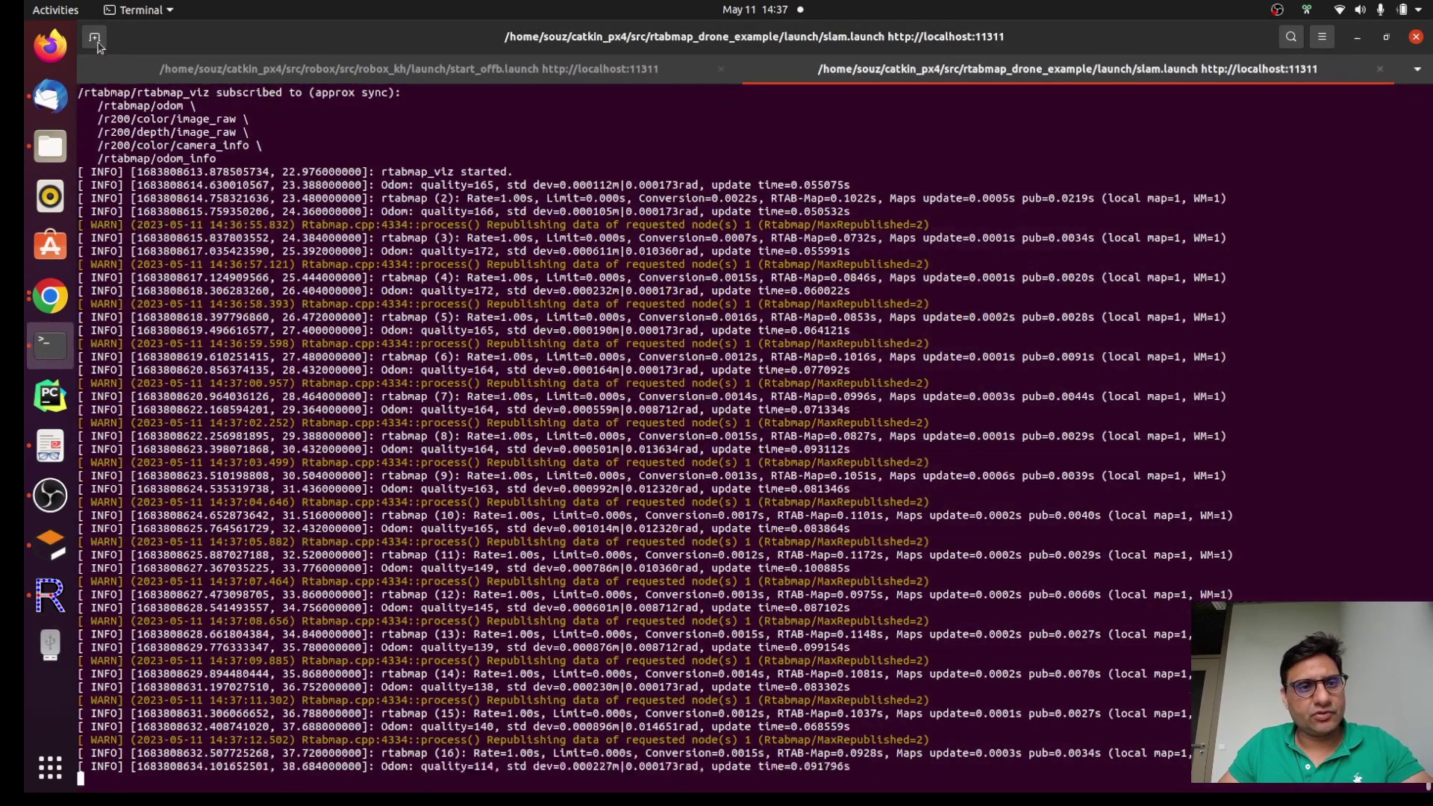
{"action": "left_click", "coordinate": [97, 41]}
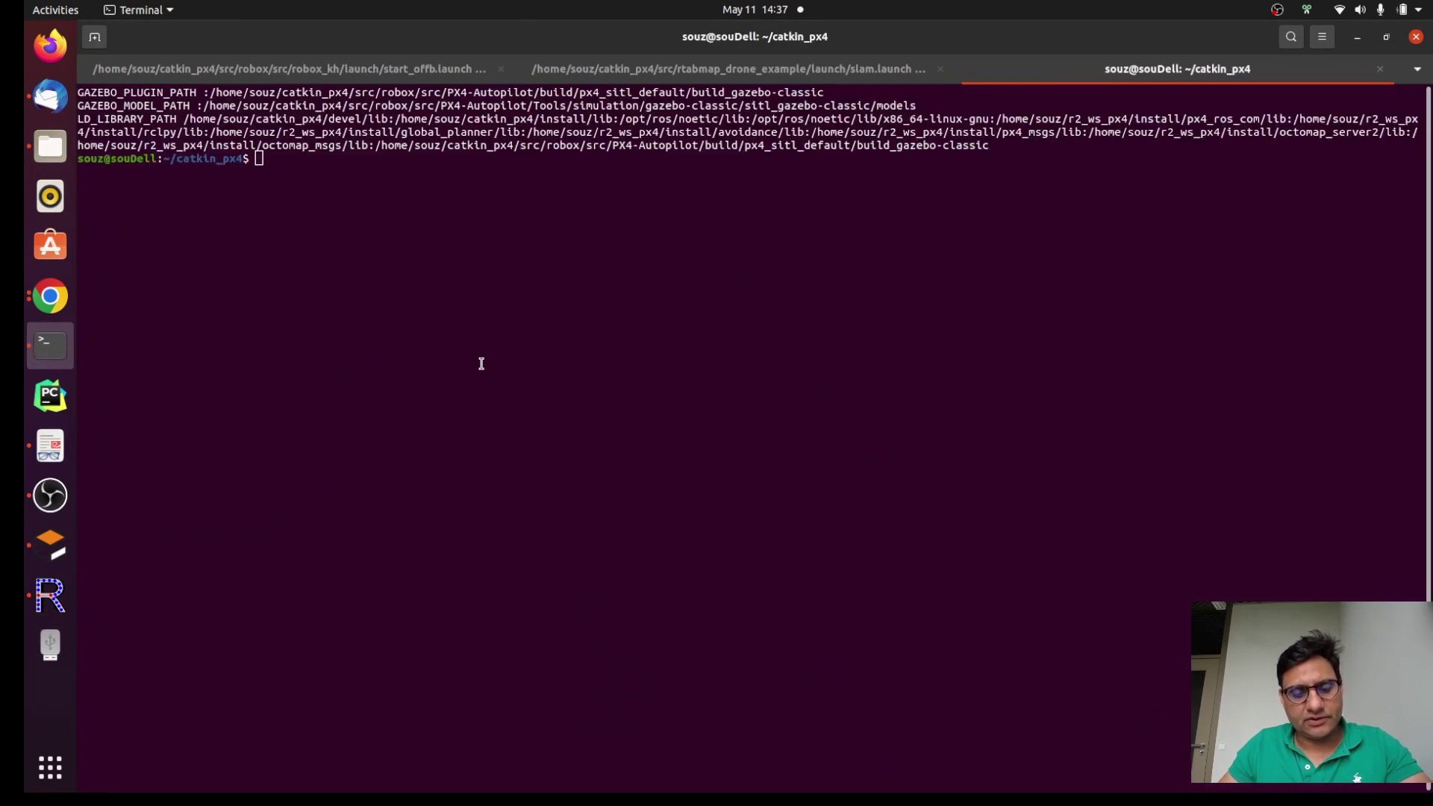
{"action": "key", "text": "ctrl+shift+v"}
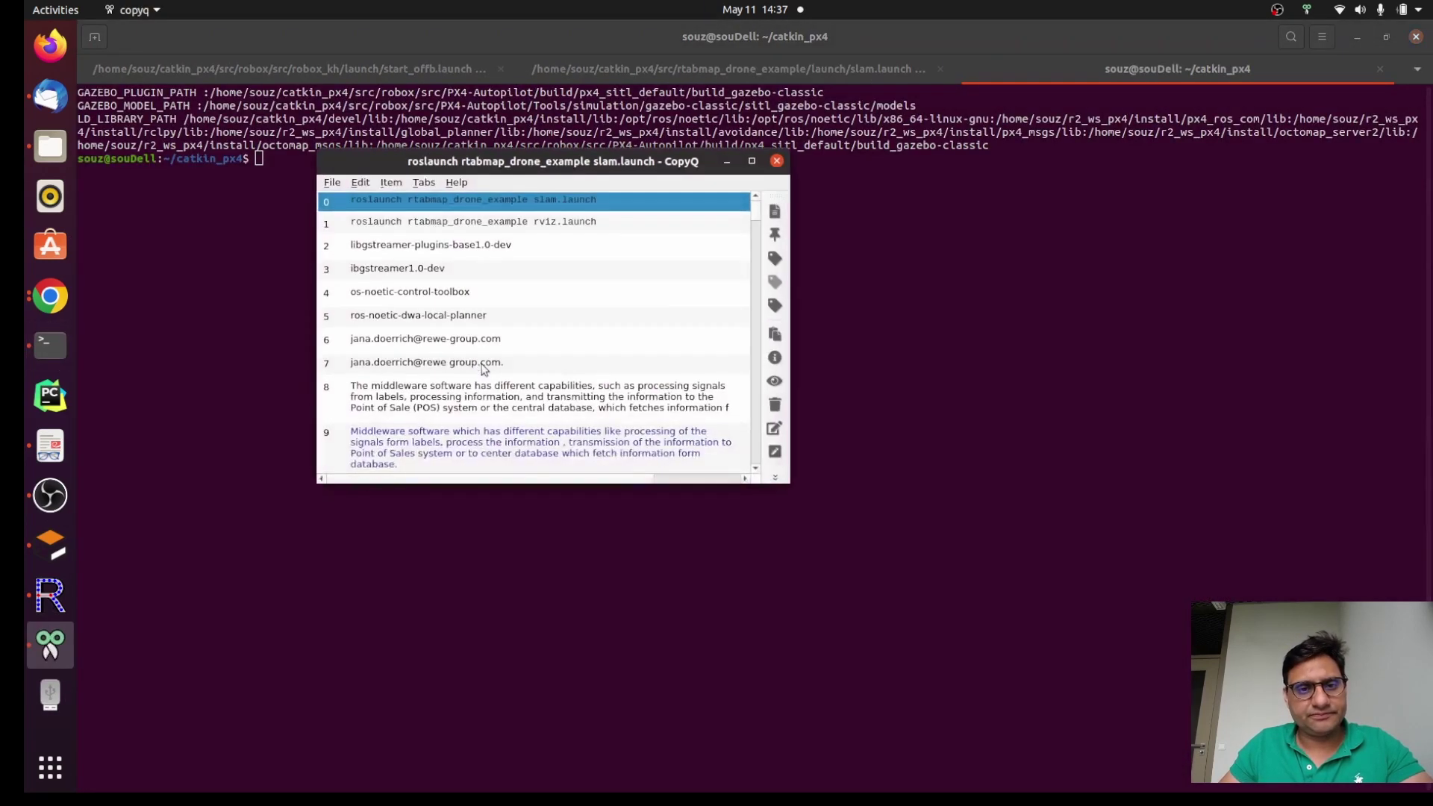
{"action": "double_click", "coordinate": [542, 222]}
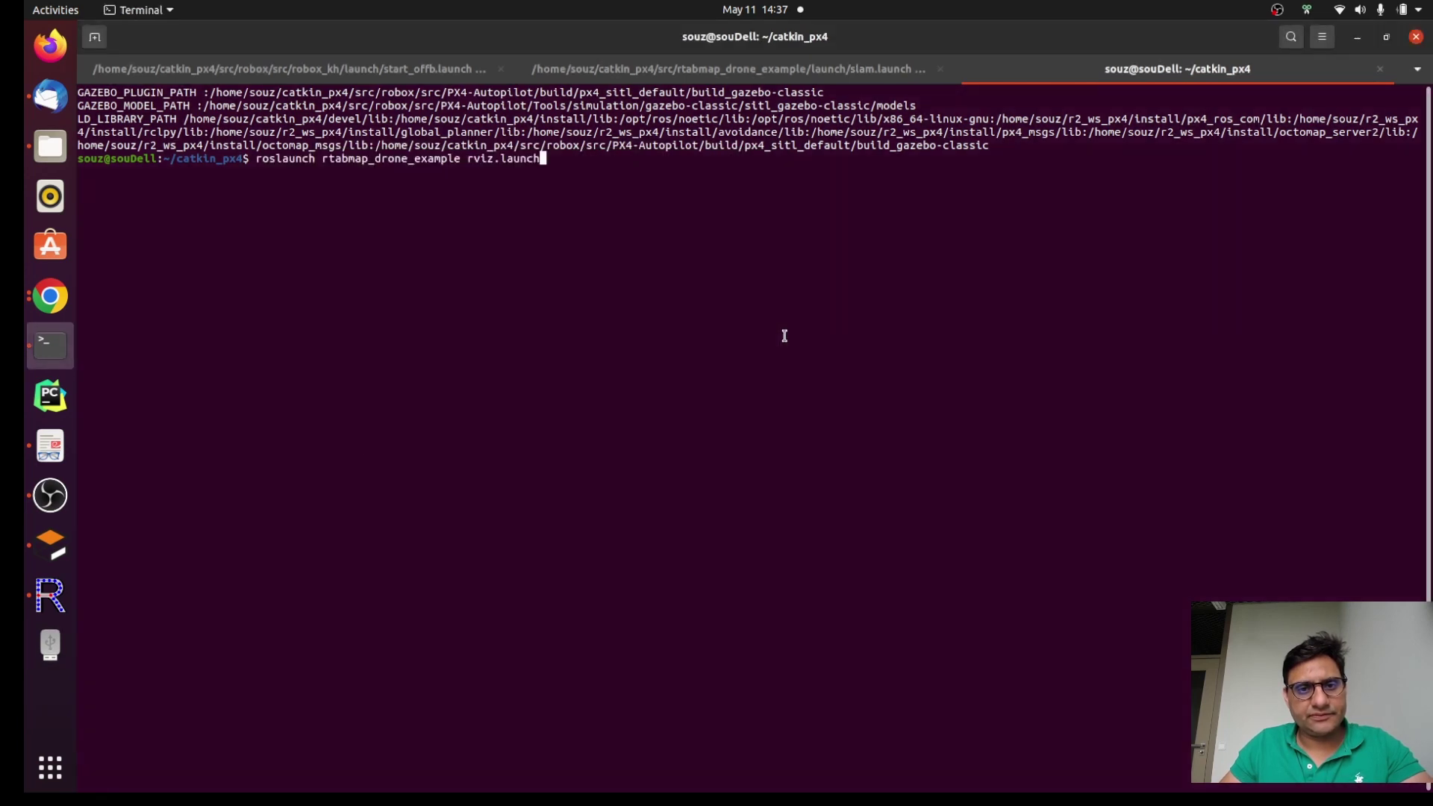
{"action": "key", "text": "Return"}
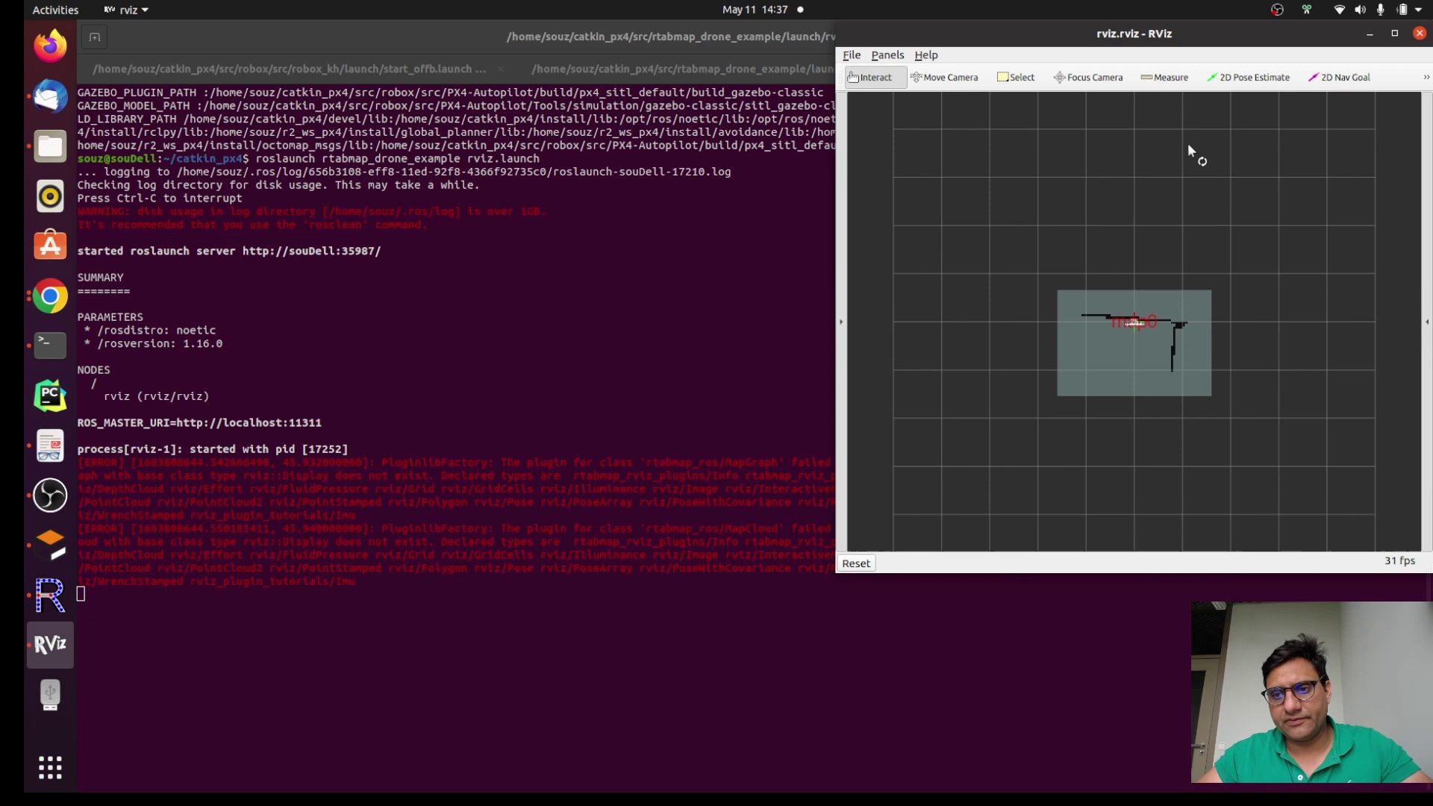
Tilt the RViz map view into perspective, lower the RViz window, and open the Panels menu
{"action": "scroll", "coordinate": [1173, 306], "scroll_direction": "up", "scroll_amount": 5}
{"action": "scroll", "coordinate": [1176, 308], "scroll_direction": "up", "scroll_amount": 3}
{"action": "mouse_move", "coordinate": [1202, 400]}
{"action": "left_mouse_down"}
{"action": "mouse_move", "coordinate": [1218, 275]}
{"action": "mouse_move", "coordinate": [1171, 292]}
{"action": "mouse_move", "coordinate": [1189, 393]}
{"action": "mouse_move", "coordinate": [1223, 395]}
{"action": "mouse_move", "coordinate": [1215, 387]}
{"action": "left_mouse_up"}
{"action": "scroll", "coordinate": [1173, 310], "scroll_direction": "down", "scroll_amount": 5}
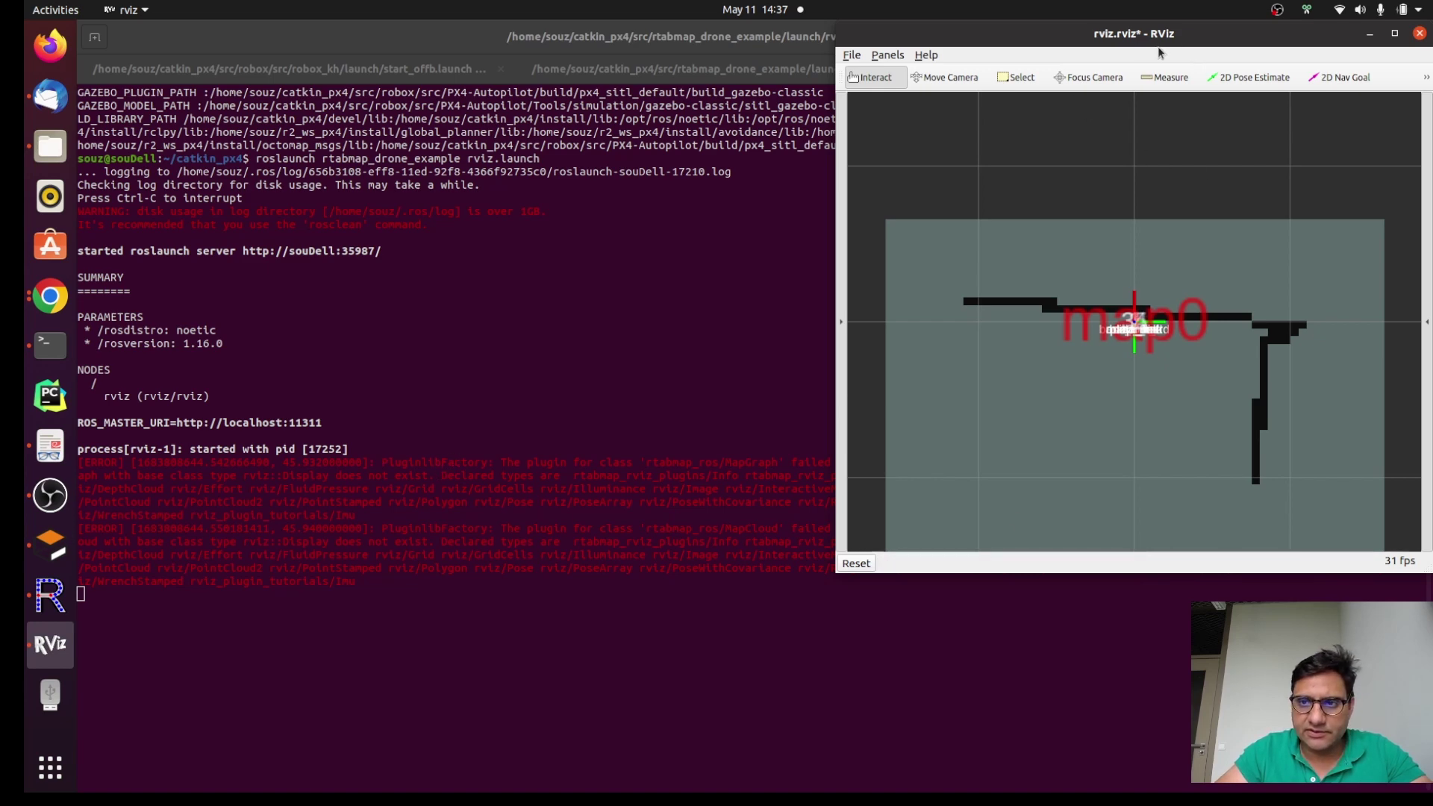
{"action": "left_click_drag", "start_coordinate": [1149, 45], "coordinate": [1174, 123]}
{"action": "left_click", "coordinate": [929, 147]}
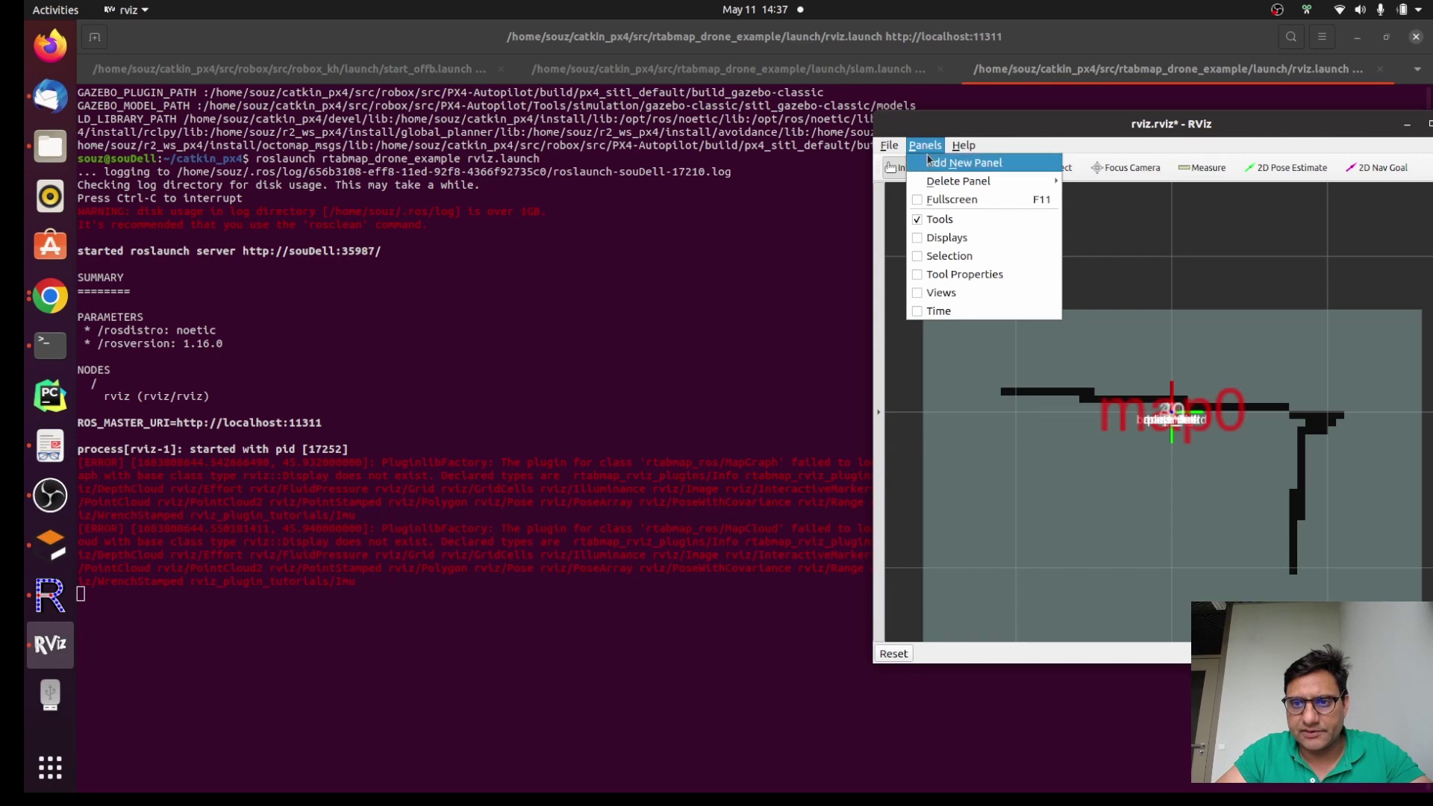
Show the RViz Displays panel and inspect the RobotModel and MapCloud displays
{"action": "left_click", "coordinate": [961, 239]}
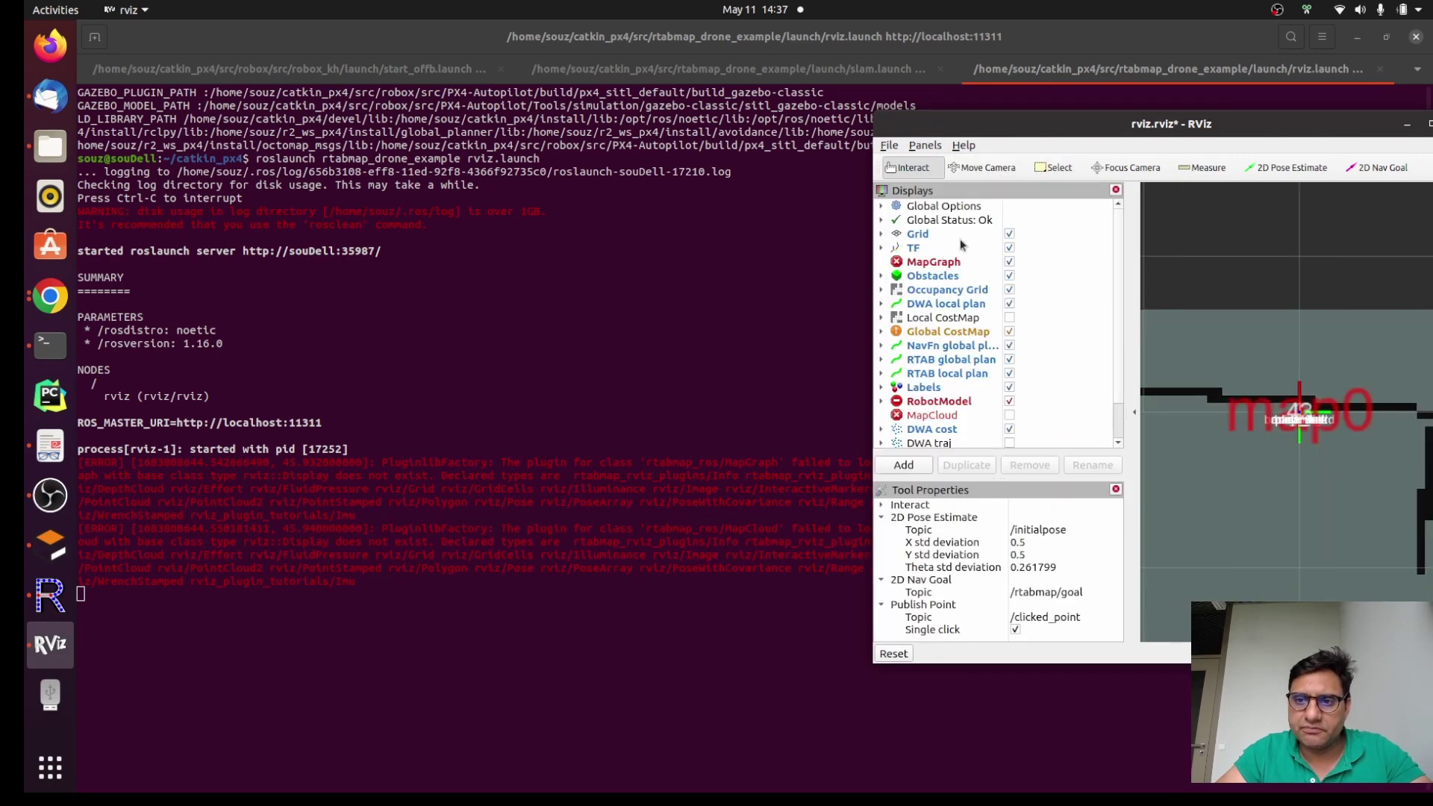
{"action": "left_click_drag", "start_coordinate": [1119, 123], "coordinate": [994, 120]}
{"action": "scroll", "coordinate": [901, 345], "scroll_direction": "down", "scroll_amount": 1}
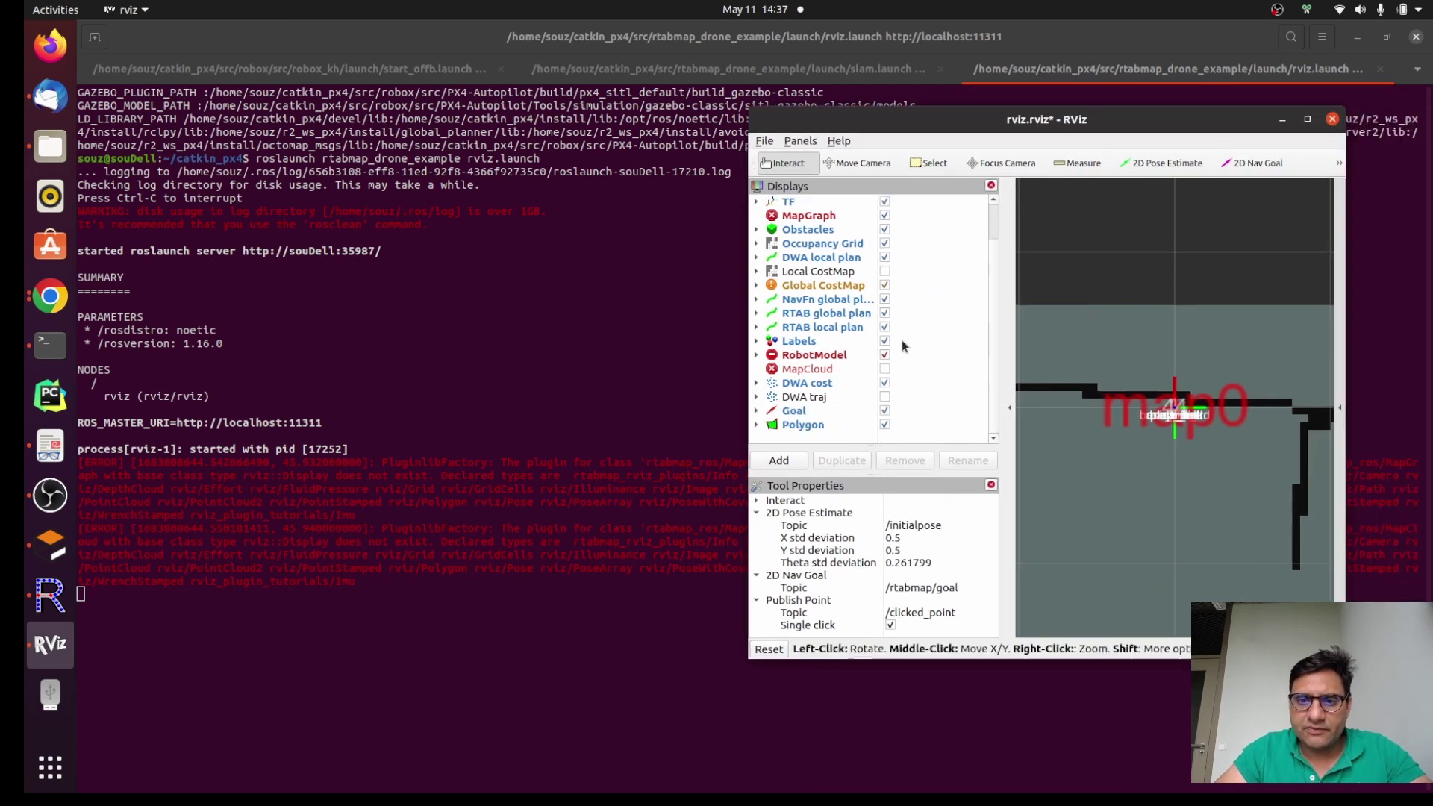
{"action": "scroll", "coordinate": [901, 345], "scroll_direction": "up", "scroll_amount": 1}
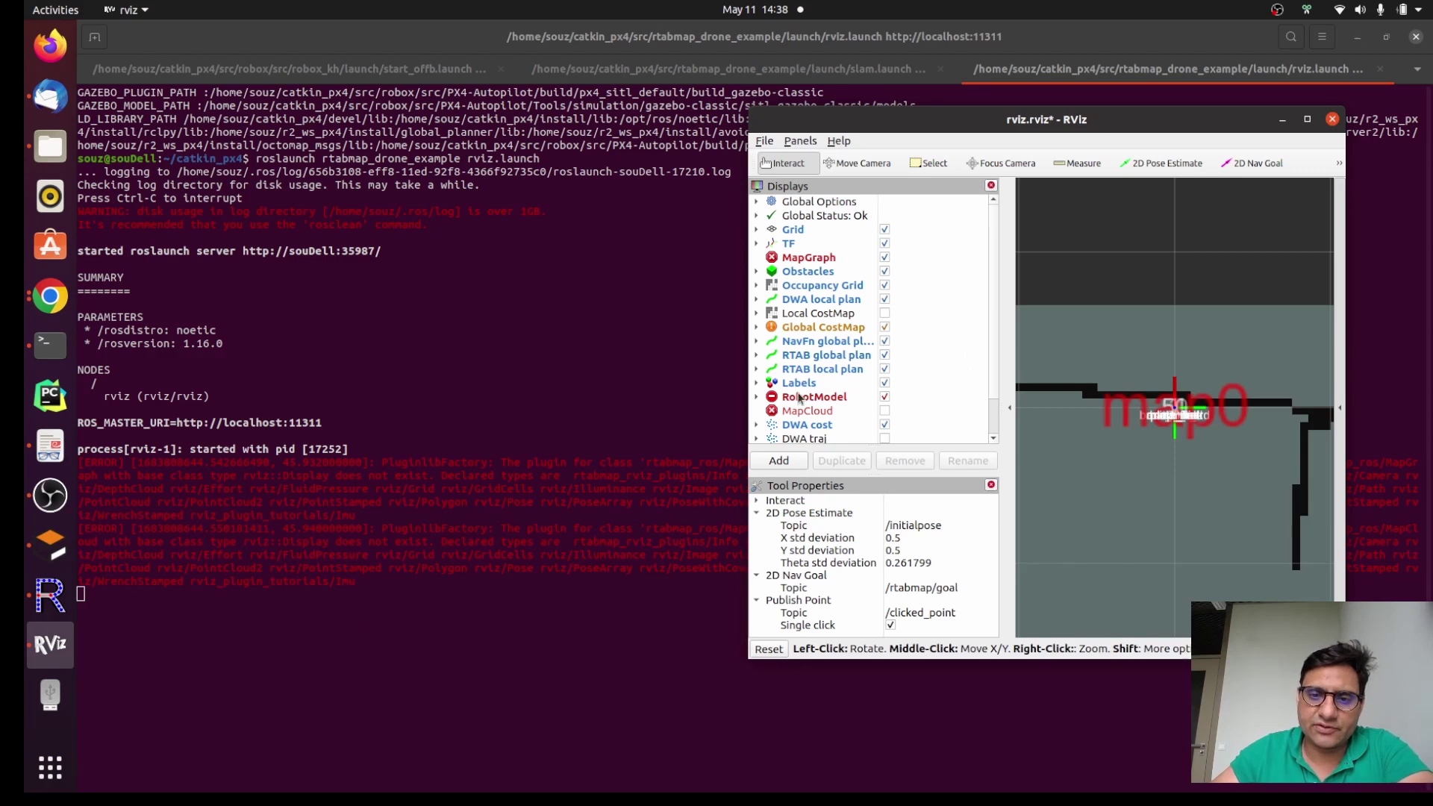
{"action": "left_click", "coordinate": [799, 399]}
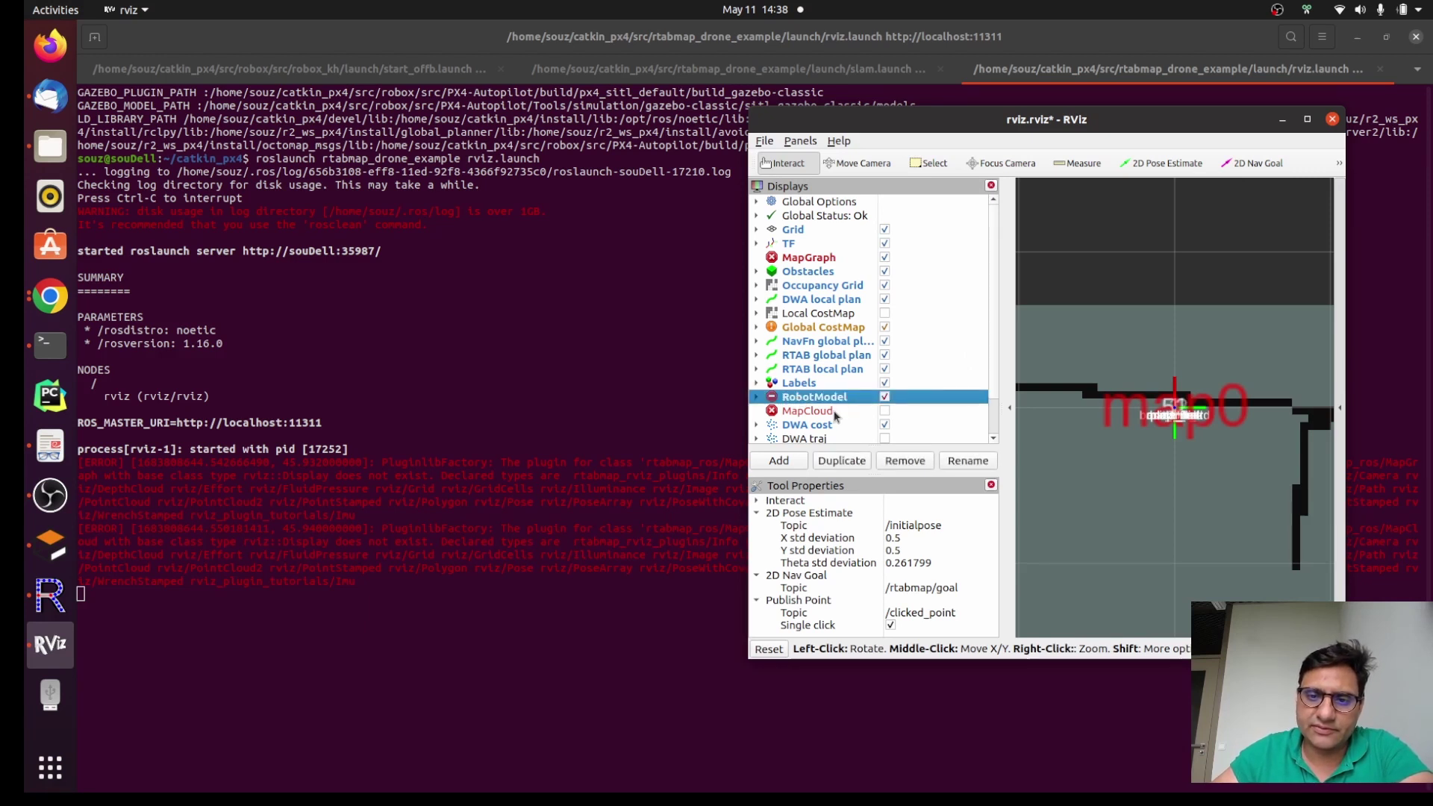
{"action": "left_click", "coordinate": [836, 411]}
{"action": "scroll", "coordinate": [861, 395], "scroll_direction": "down", "scroll_amount": 1}
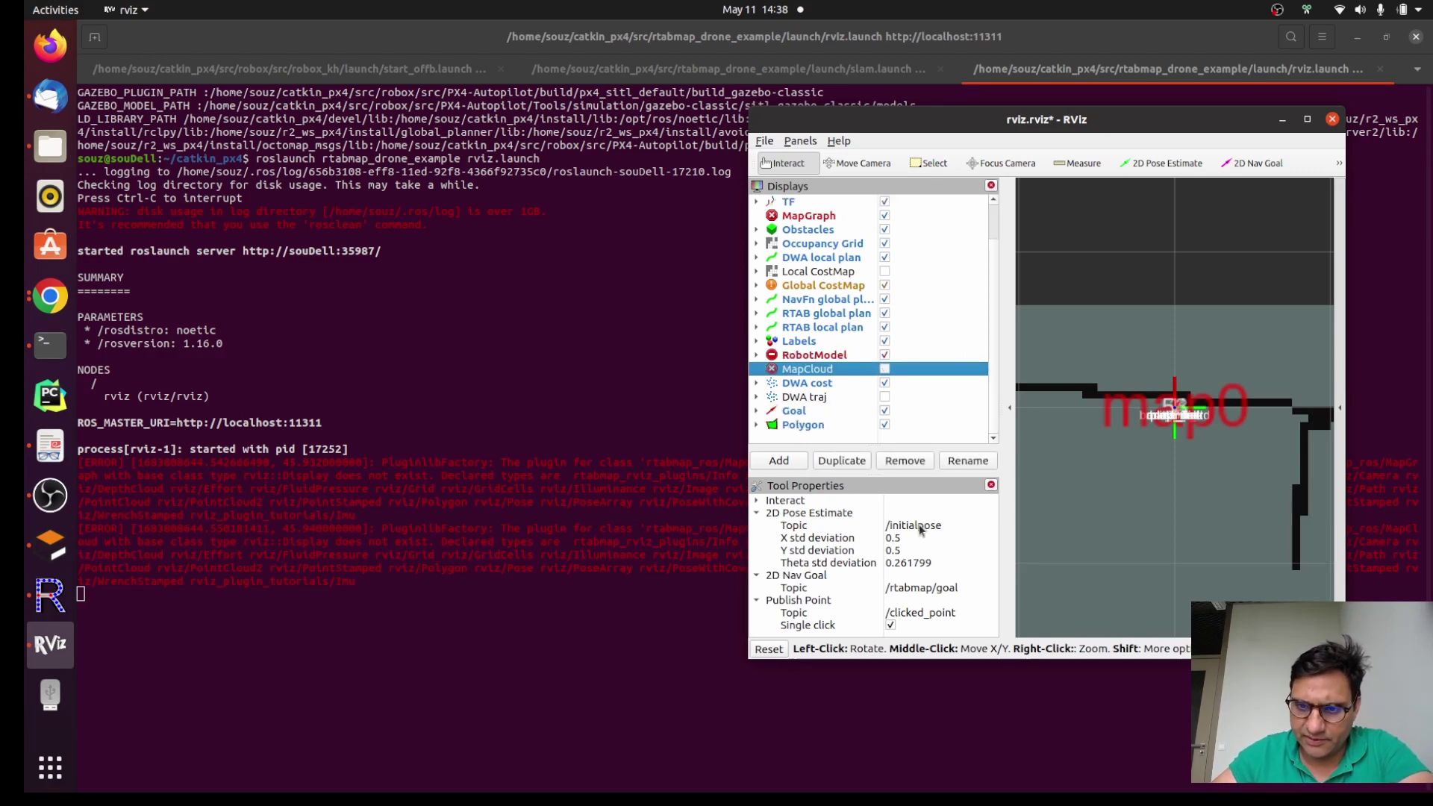
Move the RTAB-Map window aside, then bring Gazebo and QGroundControl to the front
{"action": "left_click", "coordinate": [28, 587]}
{"action": "left_click_drag", "start_coordinate": [688, 45], "coordinate": [809, 85]}
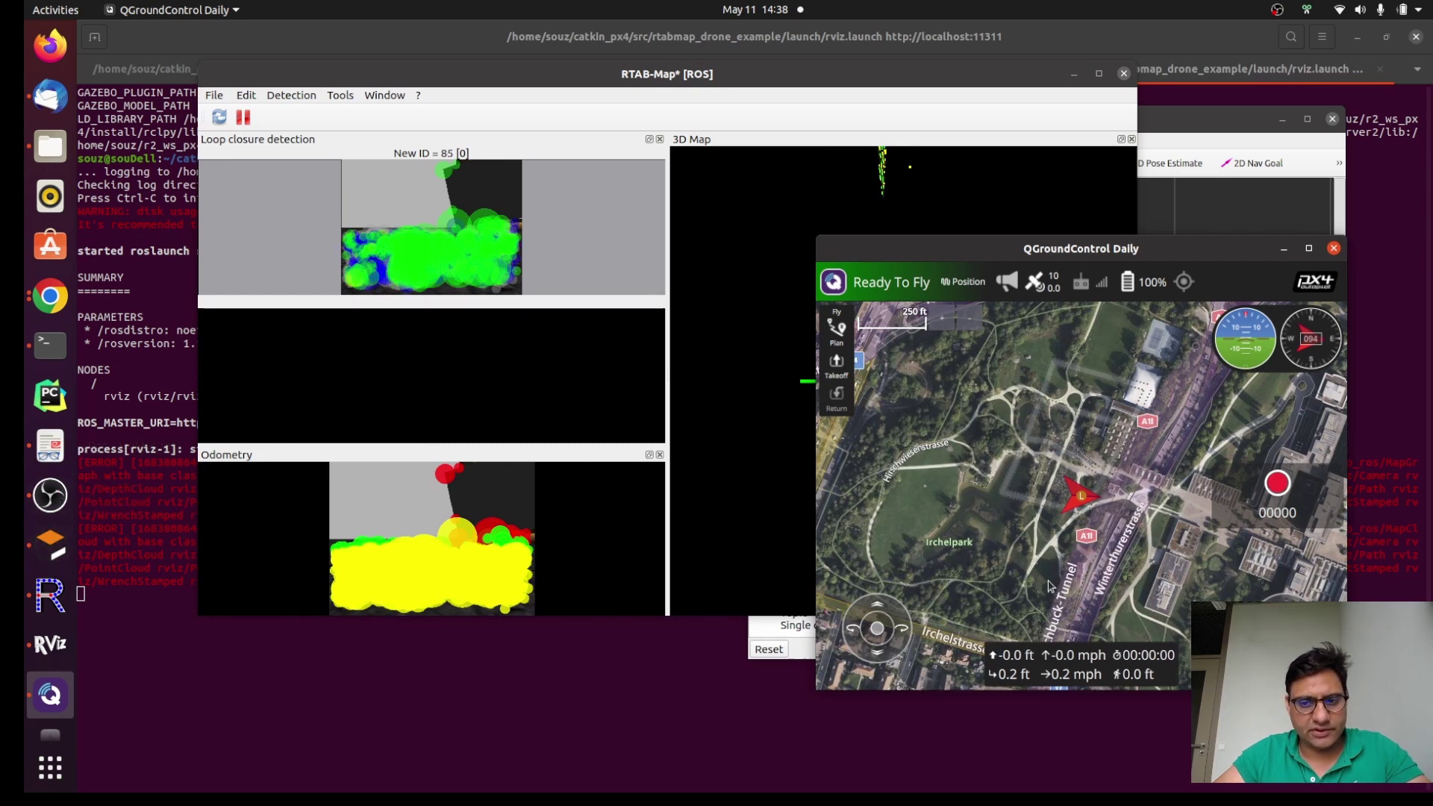
{"action": "left_click", "coordinate": [50, 546]}
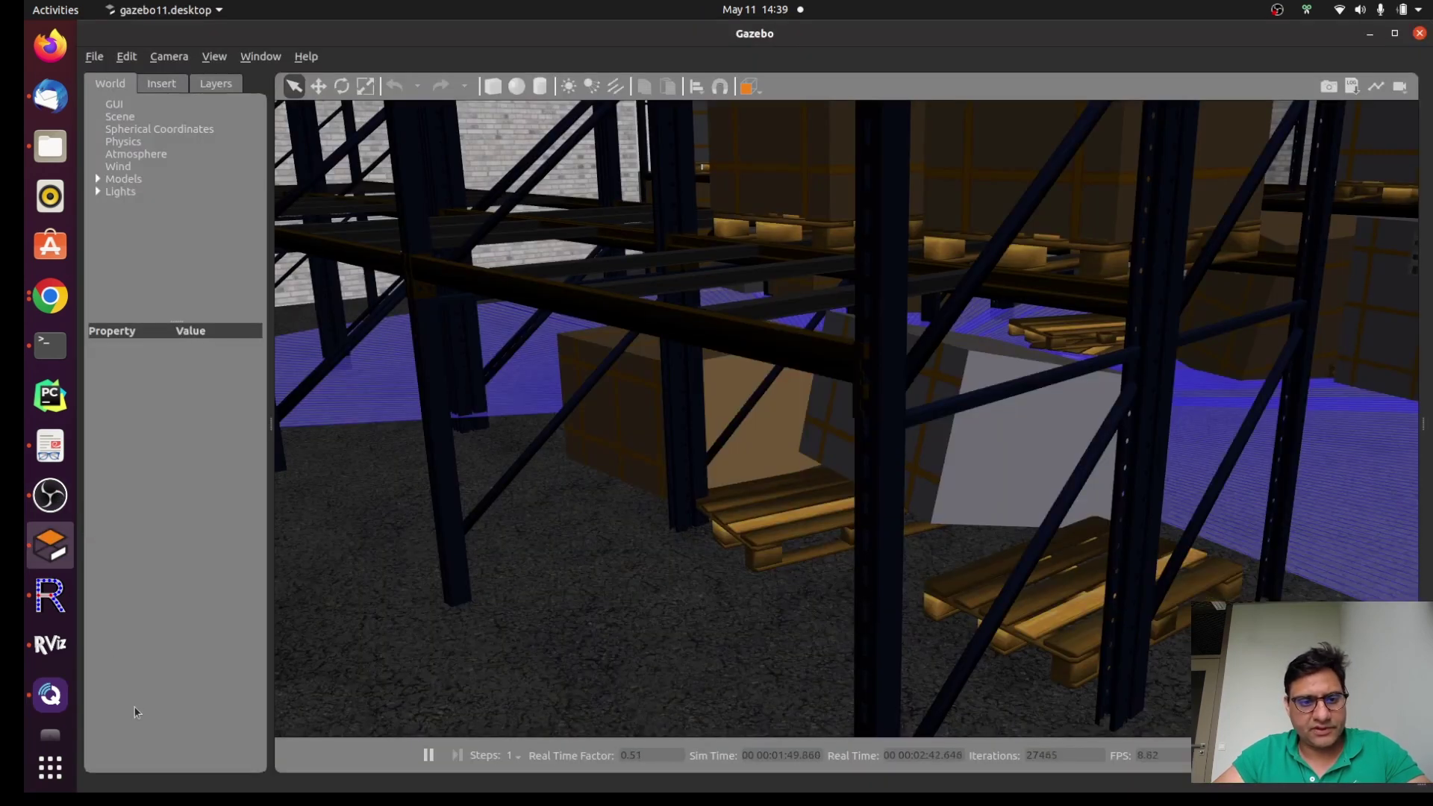
{"action": "left_click", "coordinate": [50, 695]}
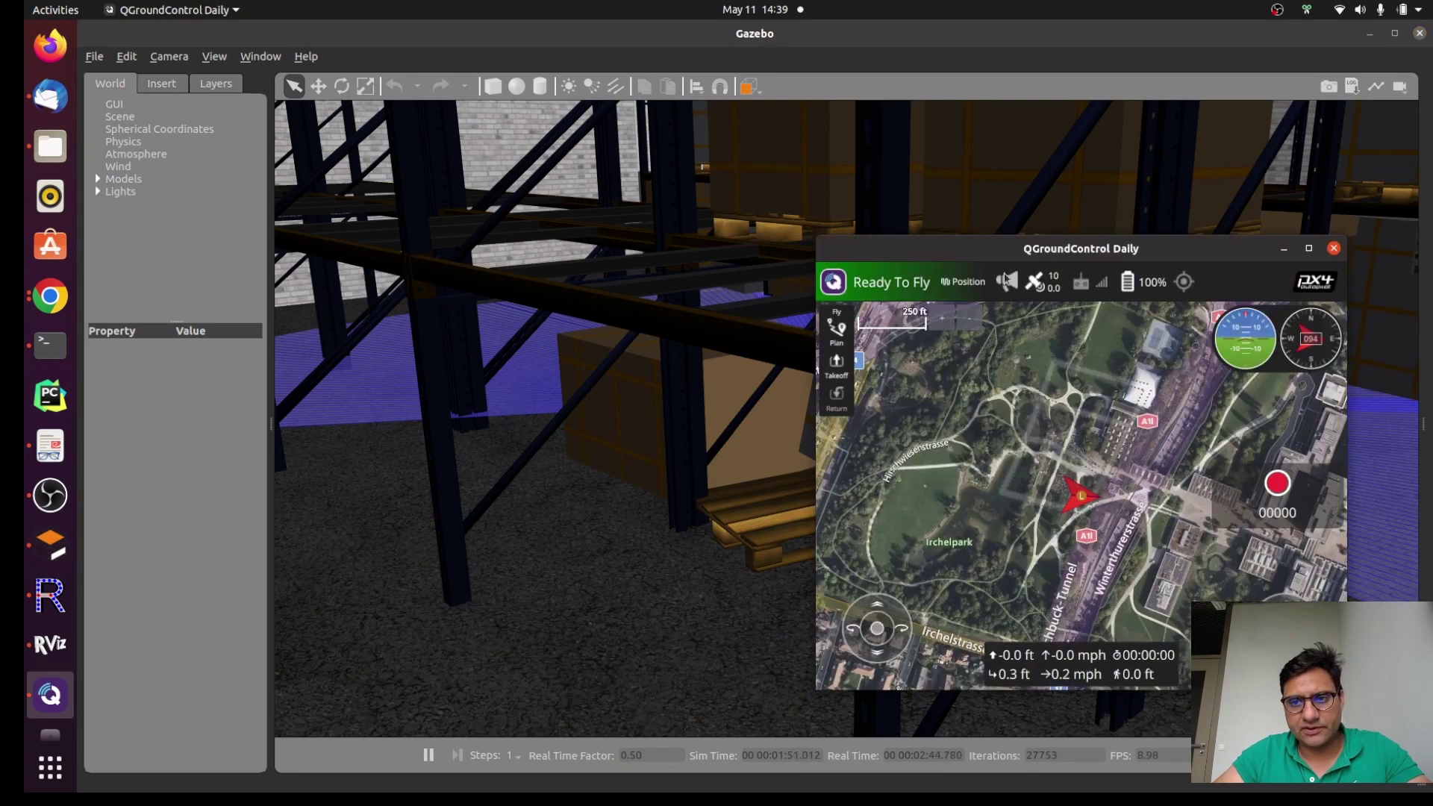
Focus the Gazebo camera on pallet B-0-1 and orbit back to the drone down the aisle
{"action": "left_click", "coordinate": [810, 485]}
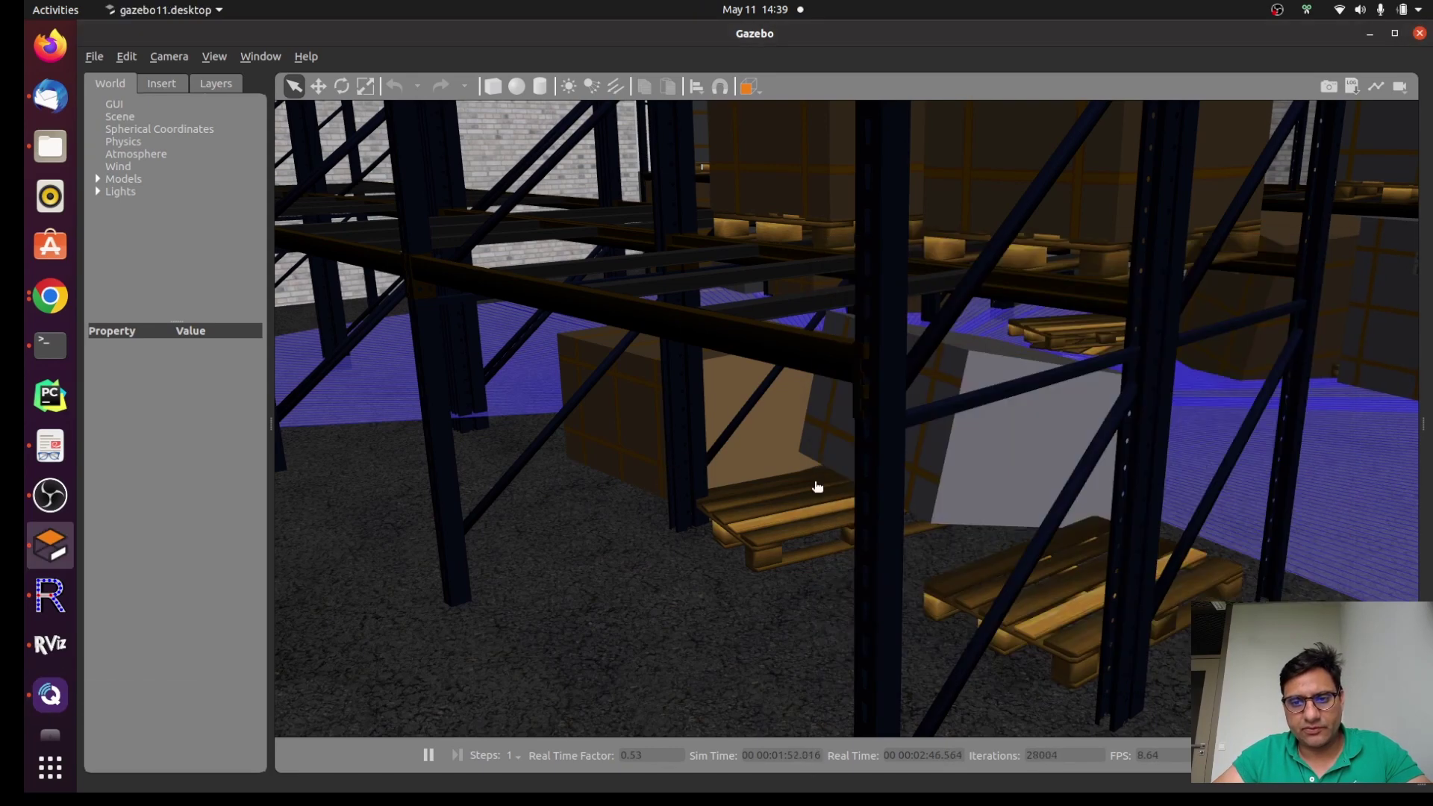
{"action": "double_click", "coordinate": [1047, 502]}
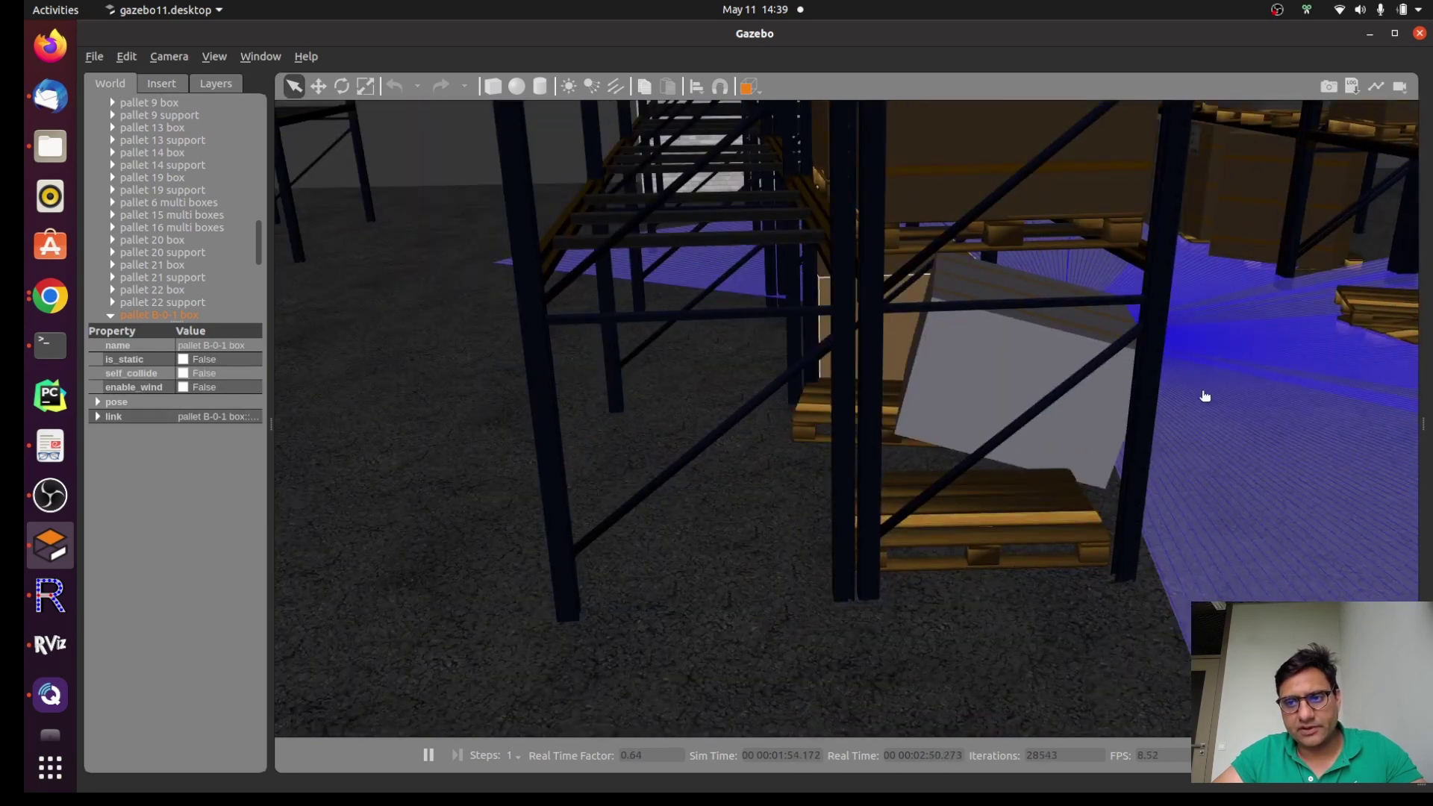
{"action": "mouse_move", "coordinate": [1204, 395]}
{"action": "middle_mouse_down"}
{"action": "mouse_move", "coordinate": [975, 445]}
{"action": "mouse_move", "coordinate": [1036, 458]}
{"action": "mouse_move", "coordinate": [1015, 462]}
{"action": "middle_mouse_up"}
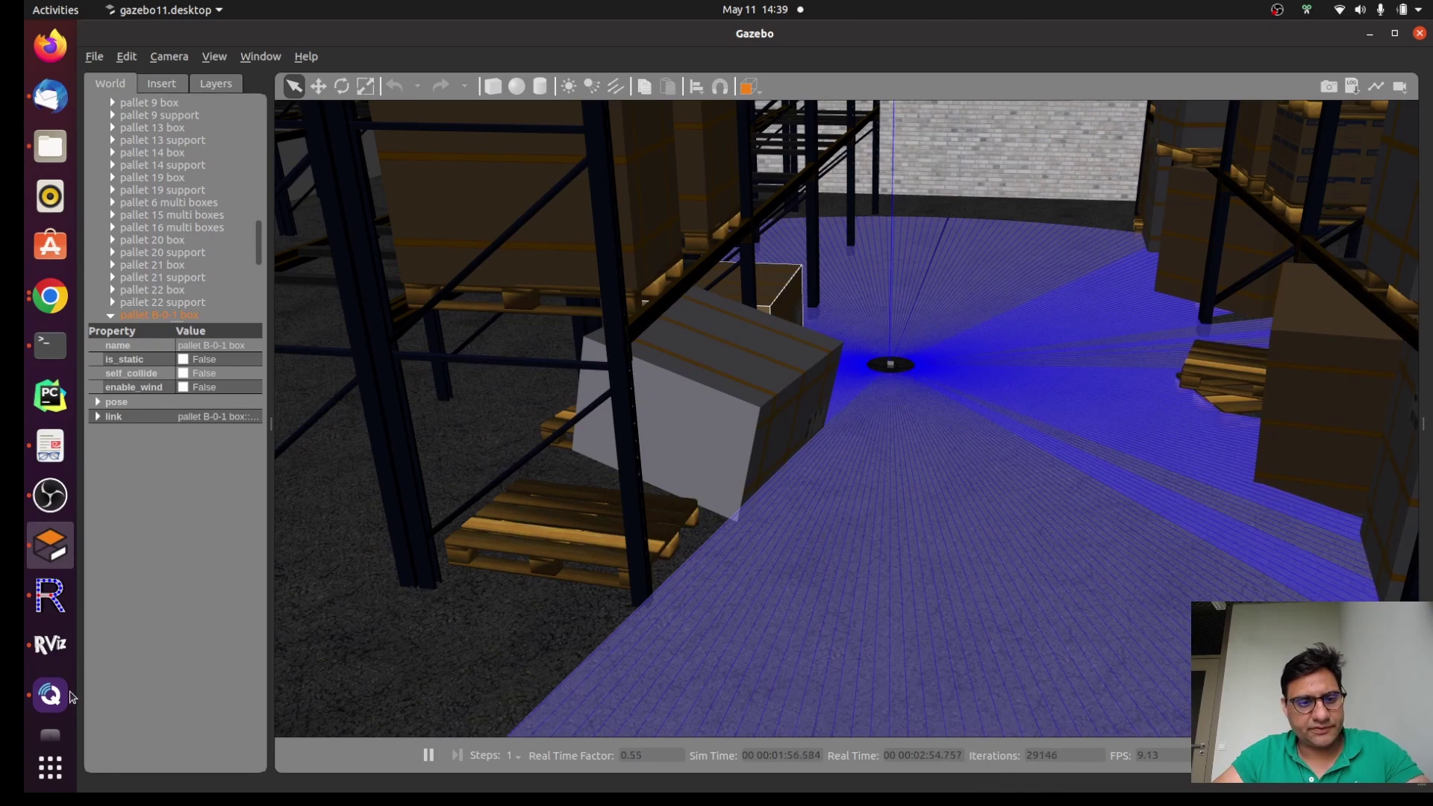
Take off the drone from QGroundControl, confirming with the slider
{"action": "left_click", "coordinate": [50, 694]}
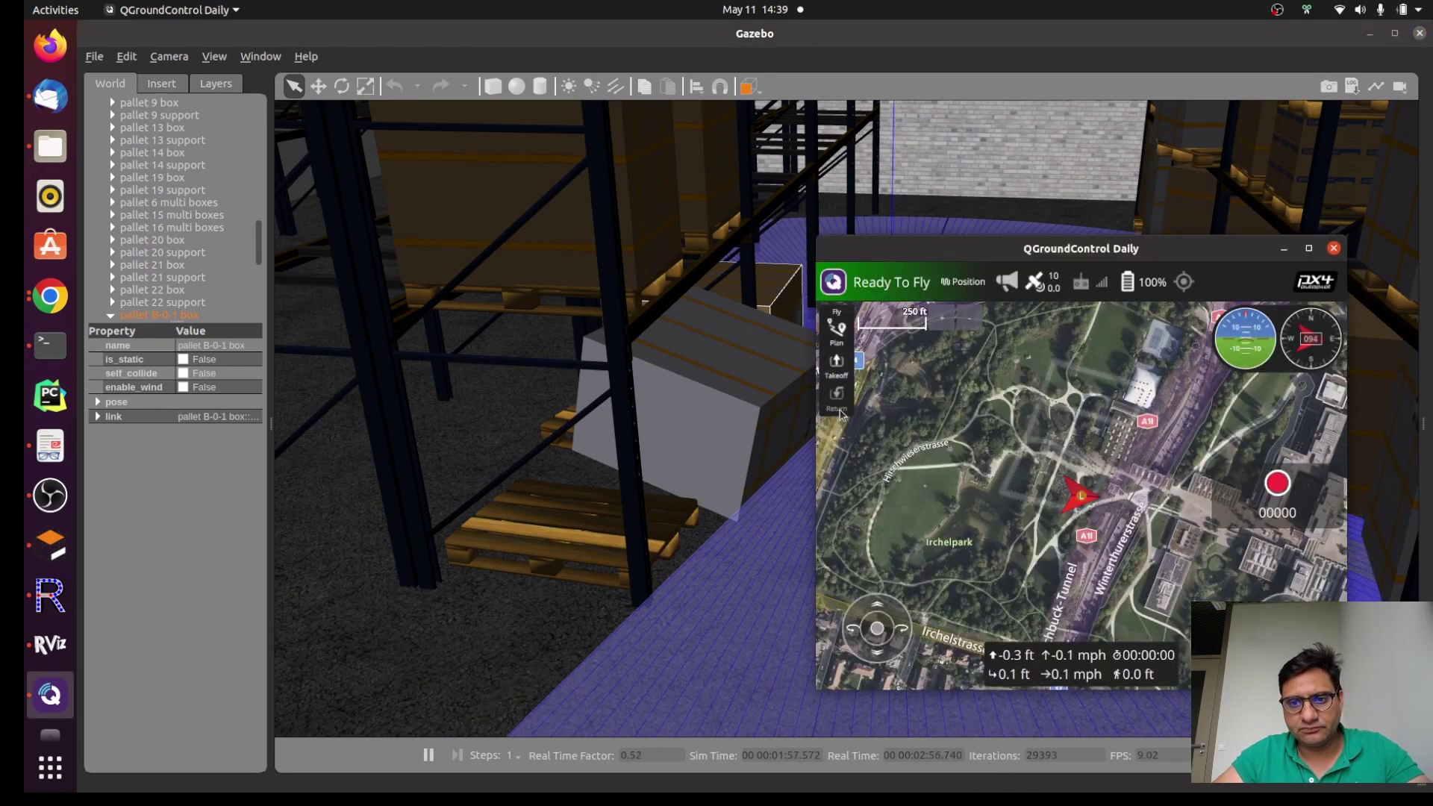
{"action": "left_click", "coordinate": [836, 364]}
{"action": "left_click_drag", "start_coordinate": [981, 357], "coordinate": [1099, 357]}
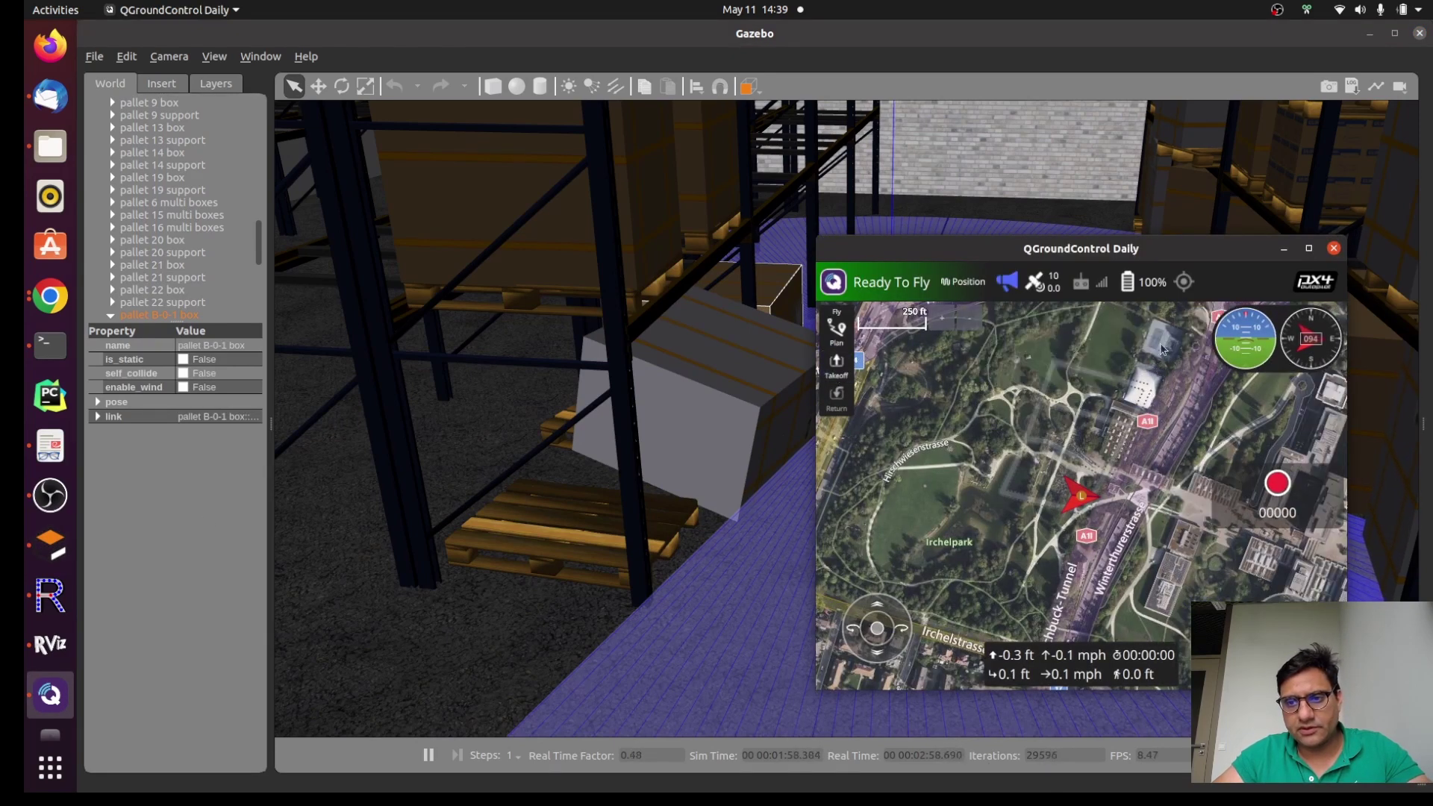
Reposition QGroundControl and pull the virtual joystick down to descend from about 22 ft to 15 ft
{"action": "left_click_drag", "start_coordinate": [1186, 253], "coordinate": [1170, 438]}
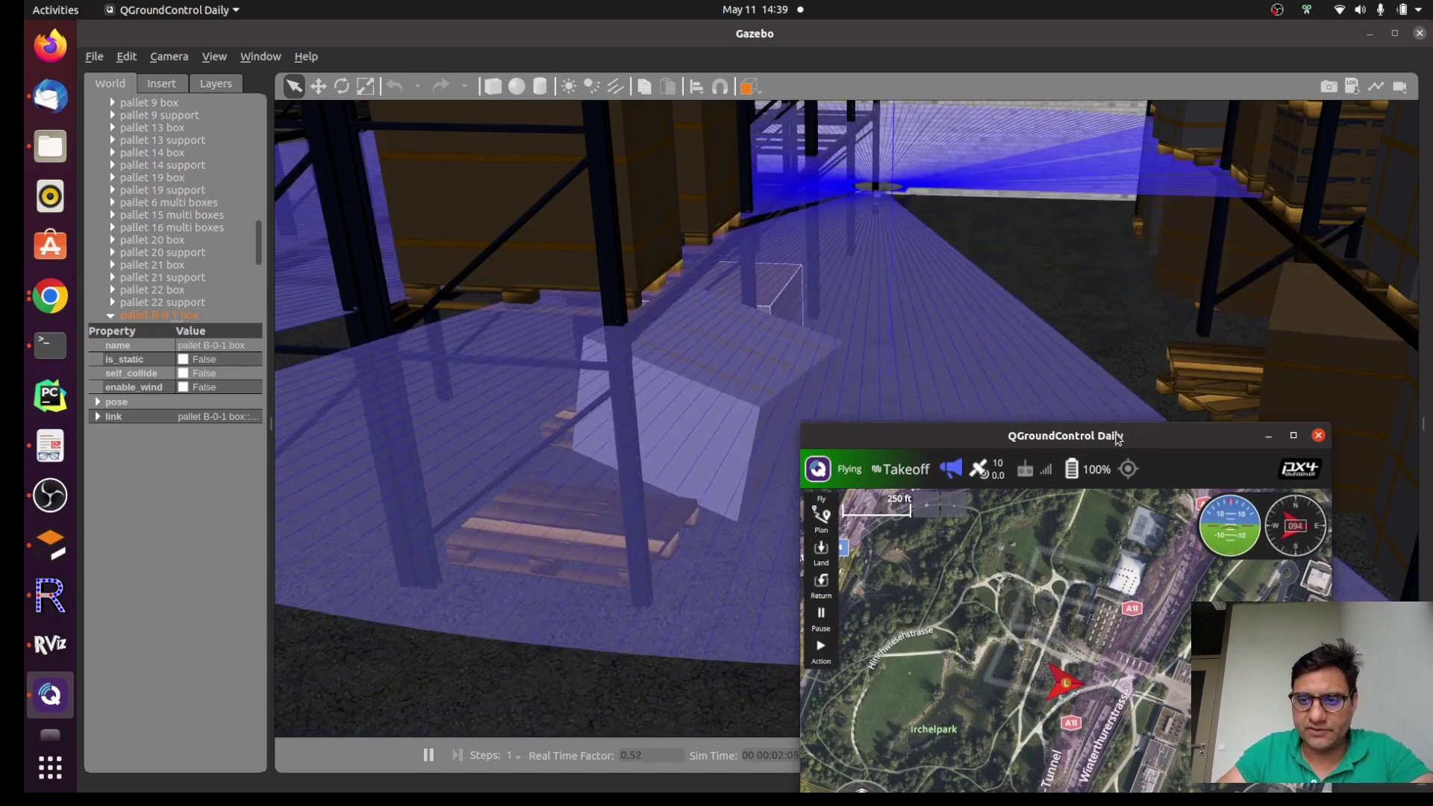
{"action": "left_click_drag", "start_coordinate": [1170, 438], "coordinate": [1192, 354]}
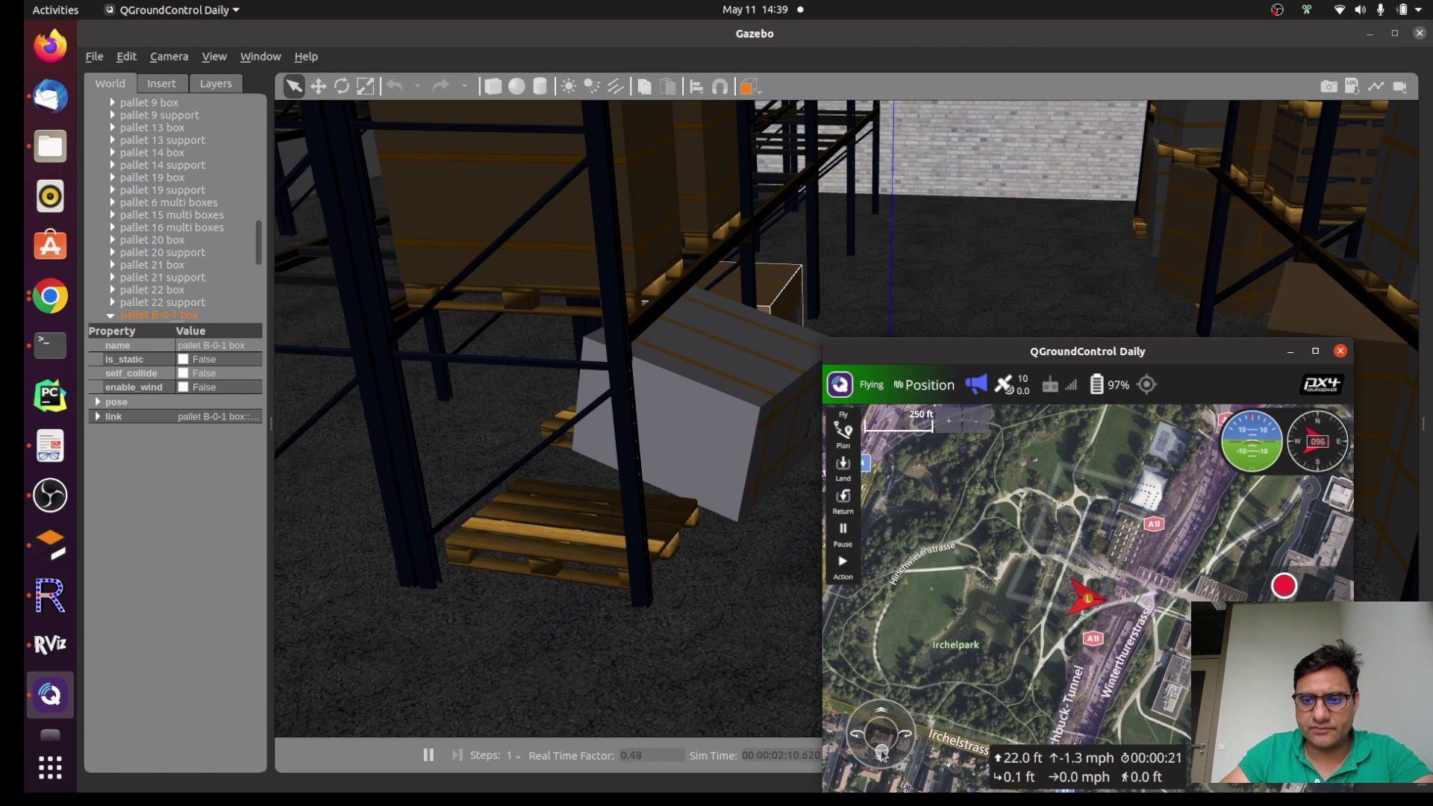
{"action": "left_click_drag", "start_coordinate": [881, 748], "coordinate": [882, 766]}
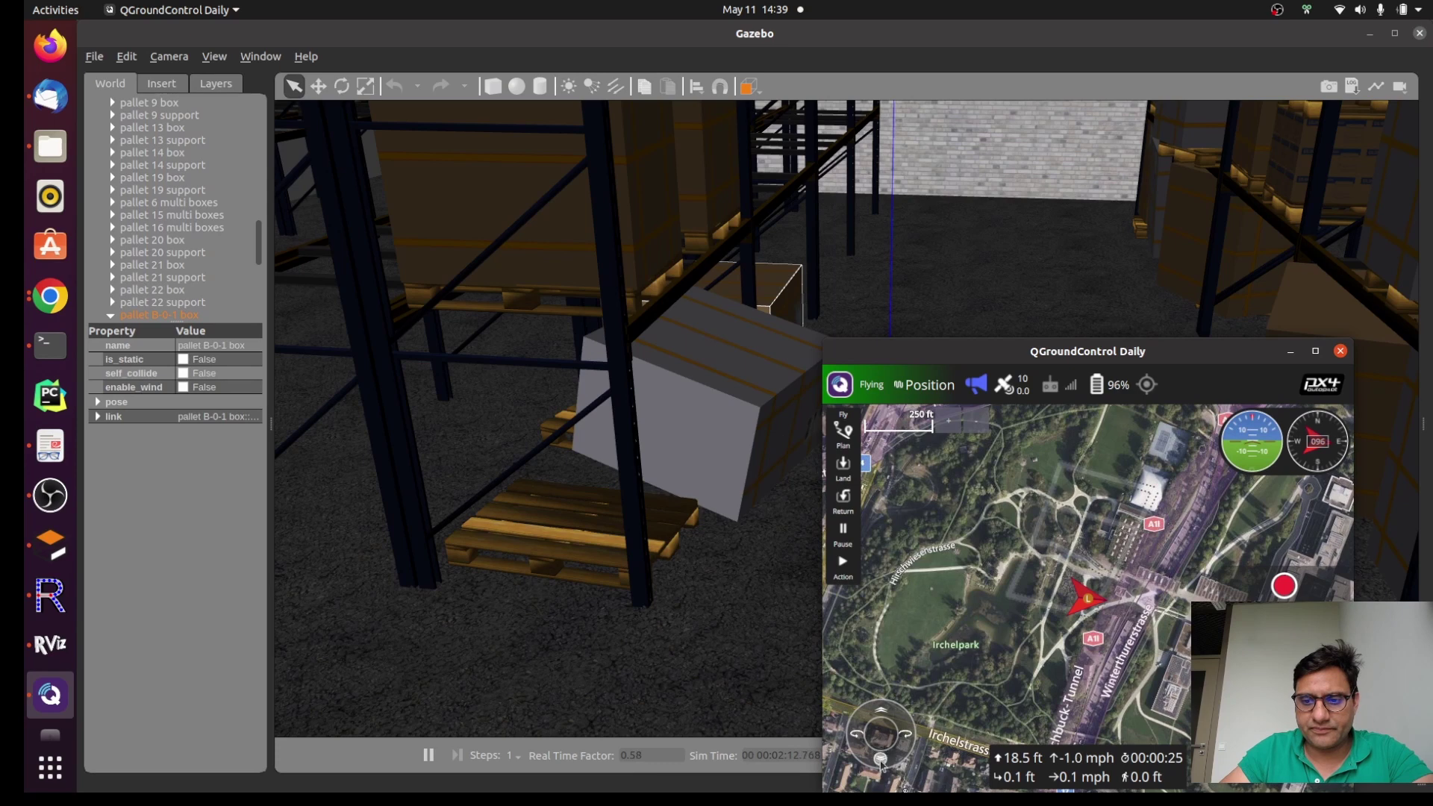
{"action": "left_click_drag", "start_coordinate": [881, 764], "coordinate": [881, 769]}
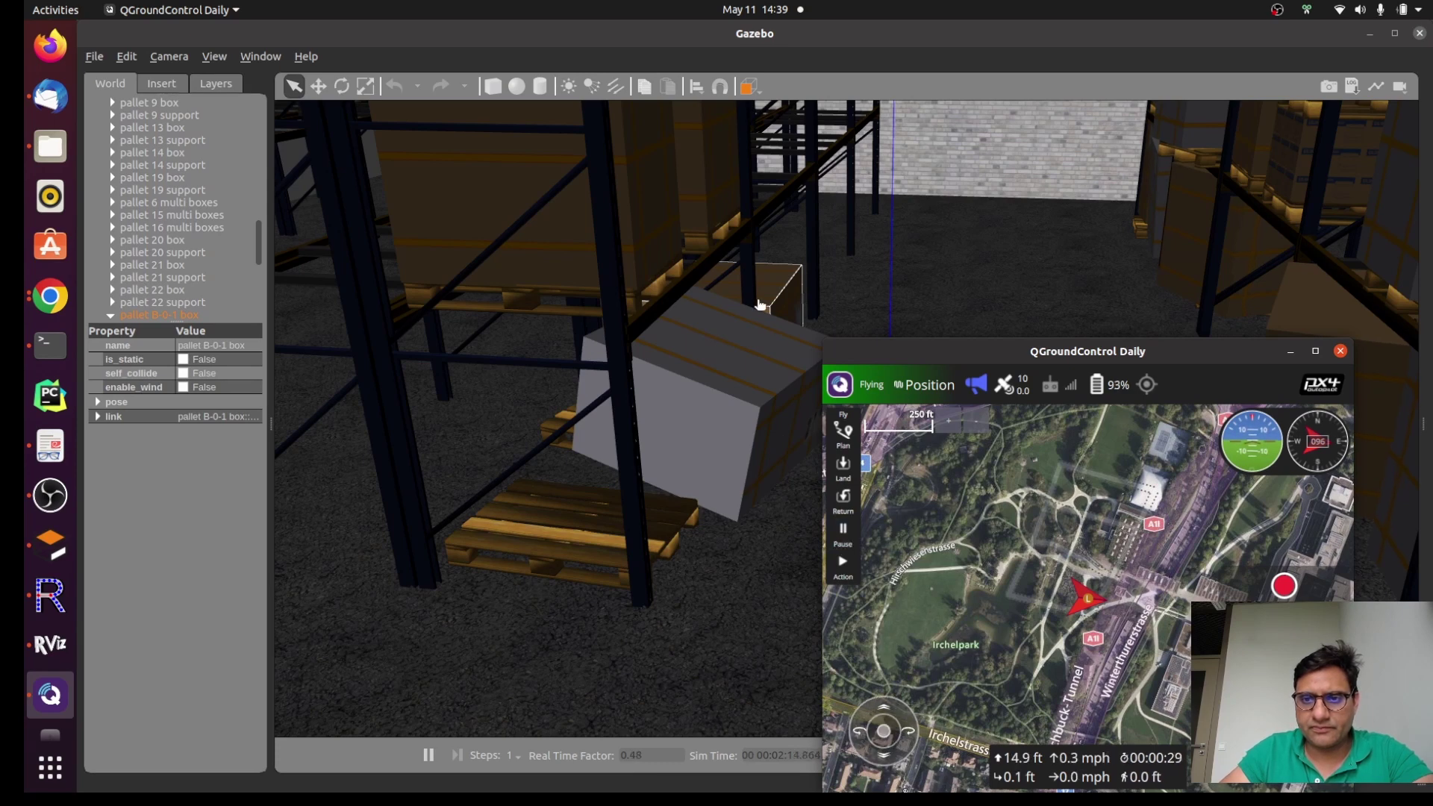
Raise Gazebo, select the asphalt_plane floor, and zoom out to survey the whole warehouse
{"action": "scroll", "coordinate": [860, 241], "scroll_direction": "up", "scroll_amount": 3}
{"action": "left_click", "coordinate": [860, 240]}
{"action": "left_click", "coordinate": [860, 329]}
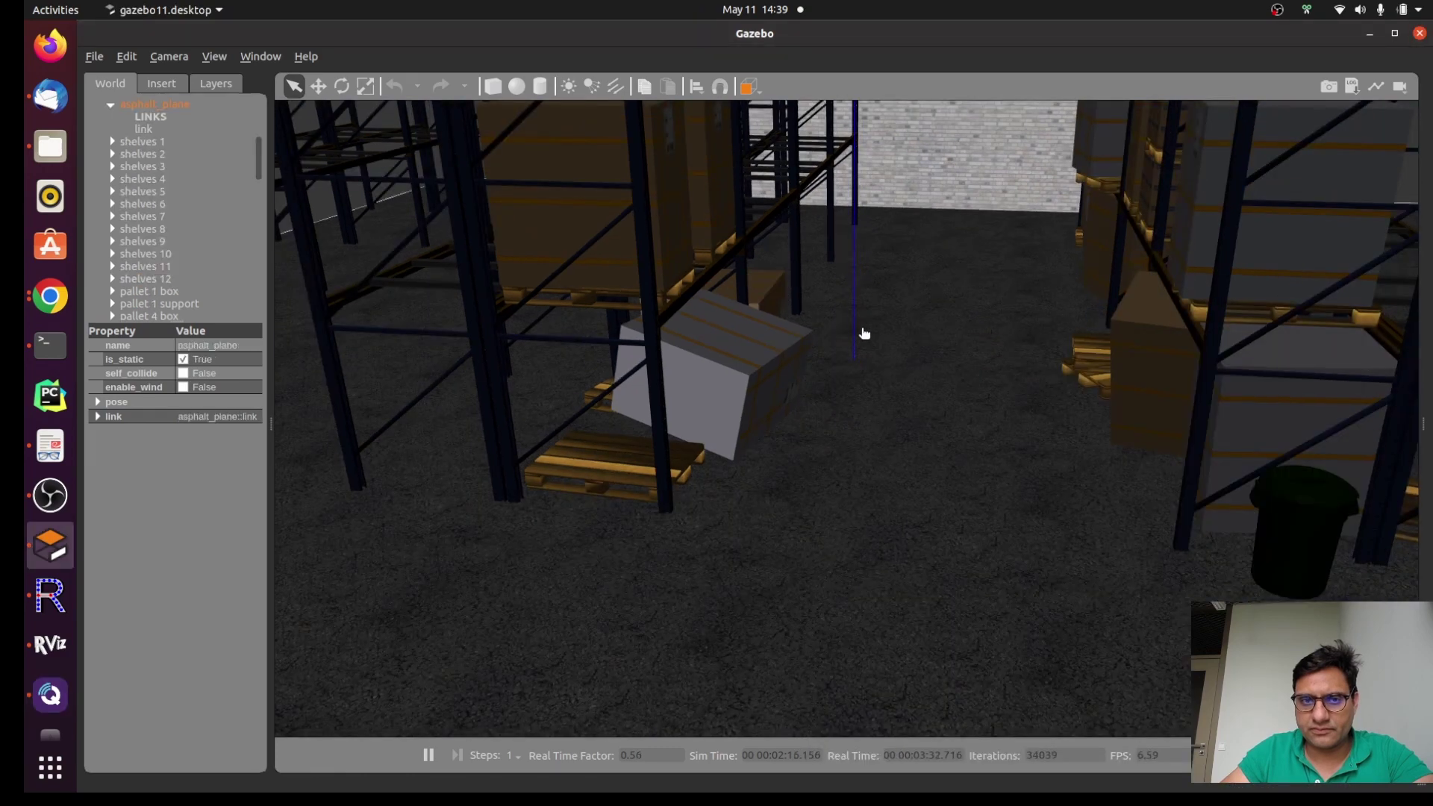
{"action": "scroll", "coordinate": [863, 335], "scroll_direction": "down", "scroll_amount": 2}
{"action": "scroll", "coordinate": [865, 339], "scroll_direction": "down", "scroll_amount": 3}
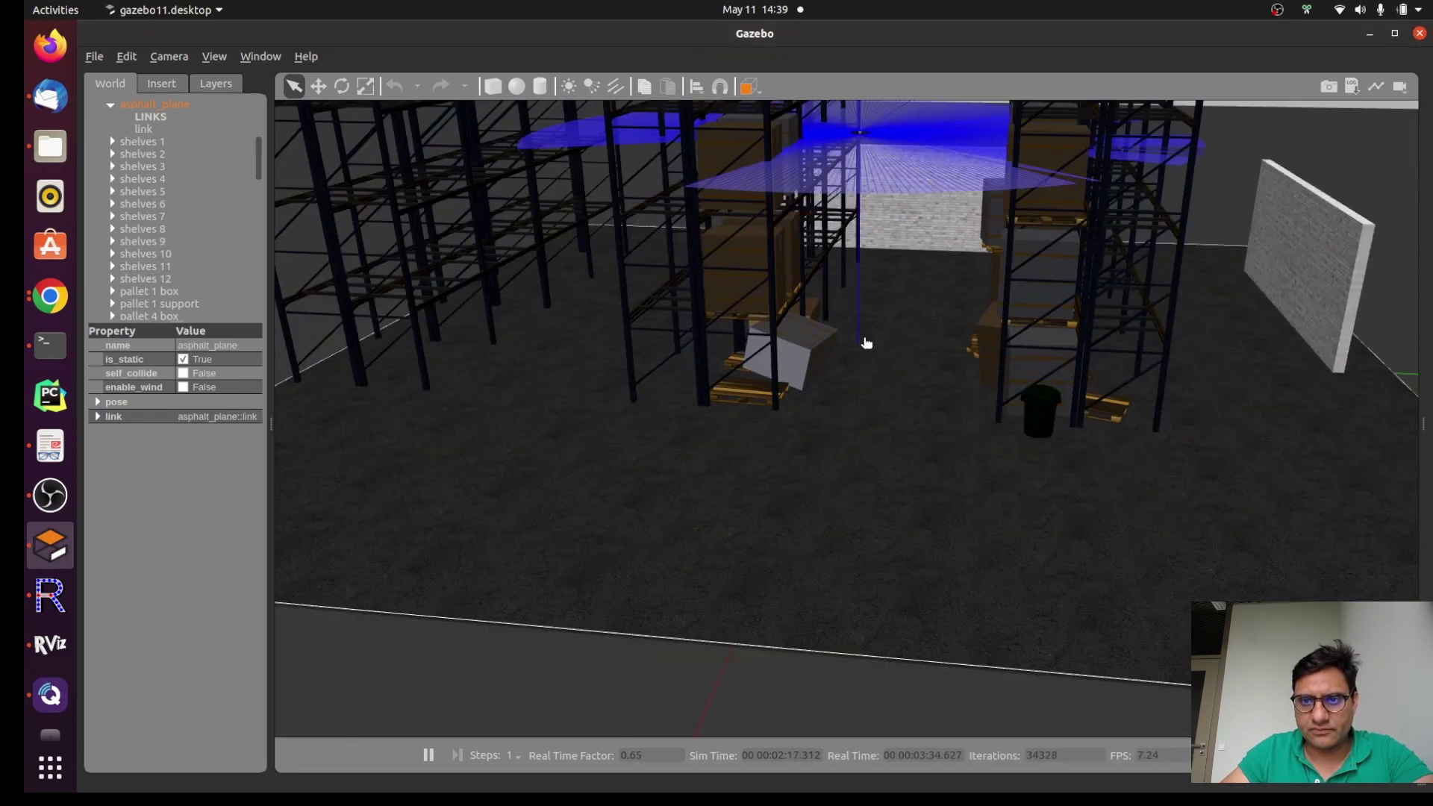
{"action": "scroll", "coordinate": [865, 341], "scroll_direction": "down", "scroll_amount": 3}
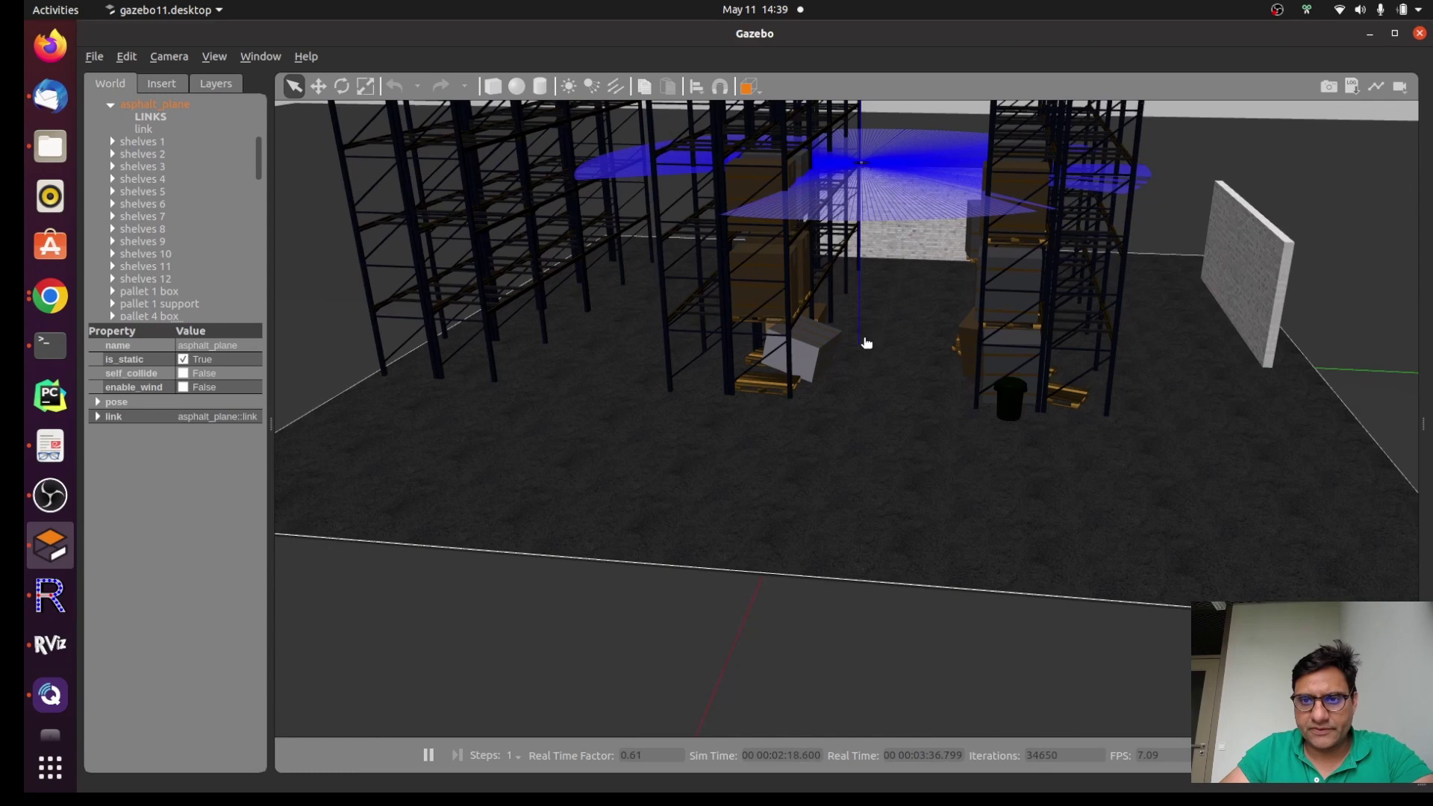
{"action": "scroll", "coordinate": [864, 342], "scroll_direction": "up", "scroll_amount": 2}
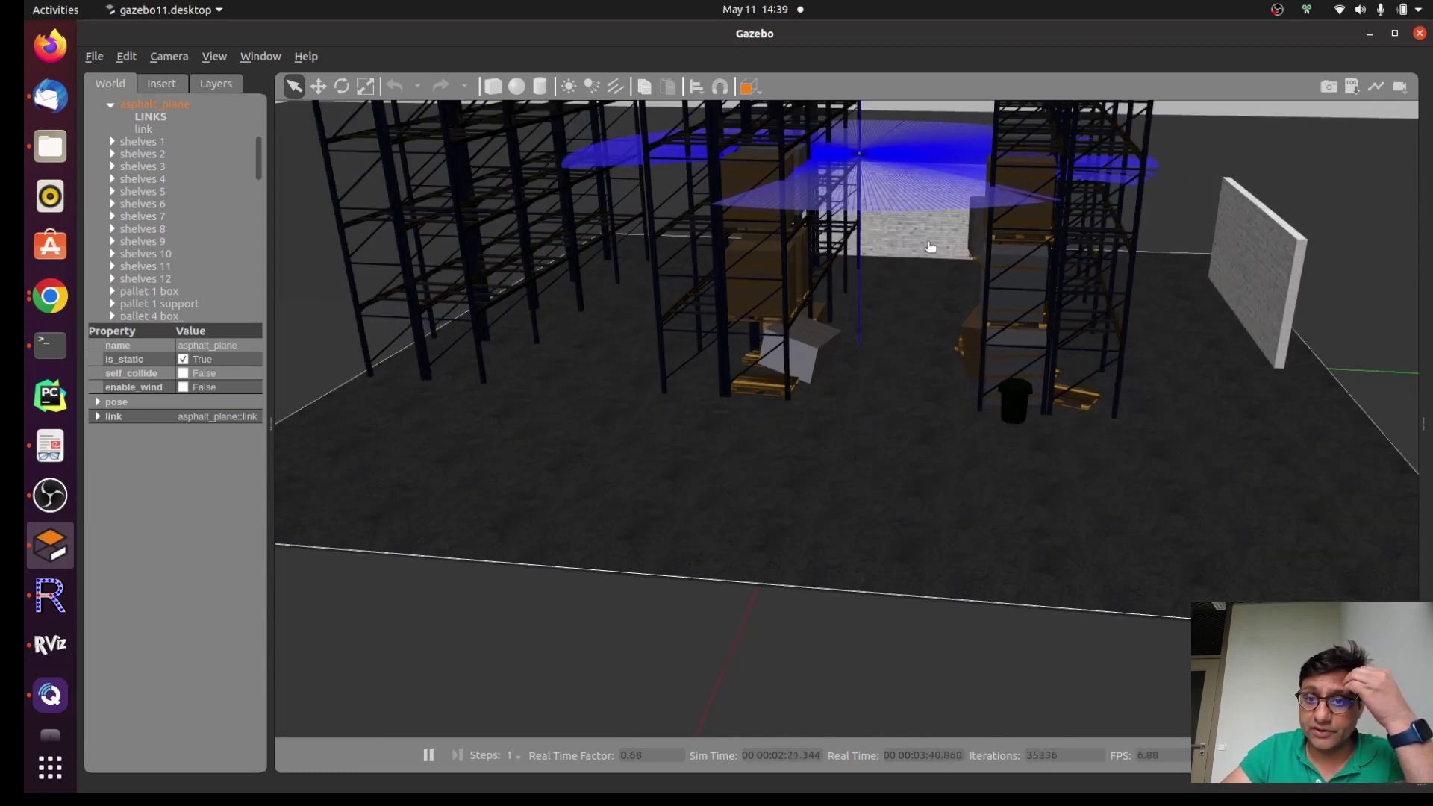
{"action": "scroll", "coordinate": [862, 159], "scroll_direction": "up", "scroll_amount": 3}
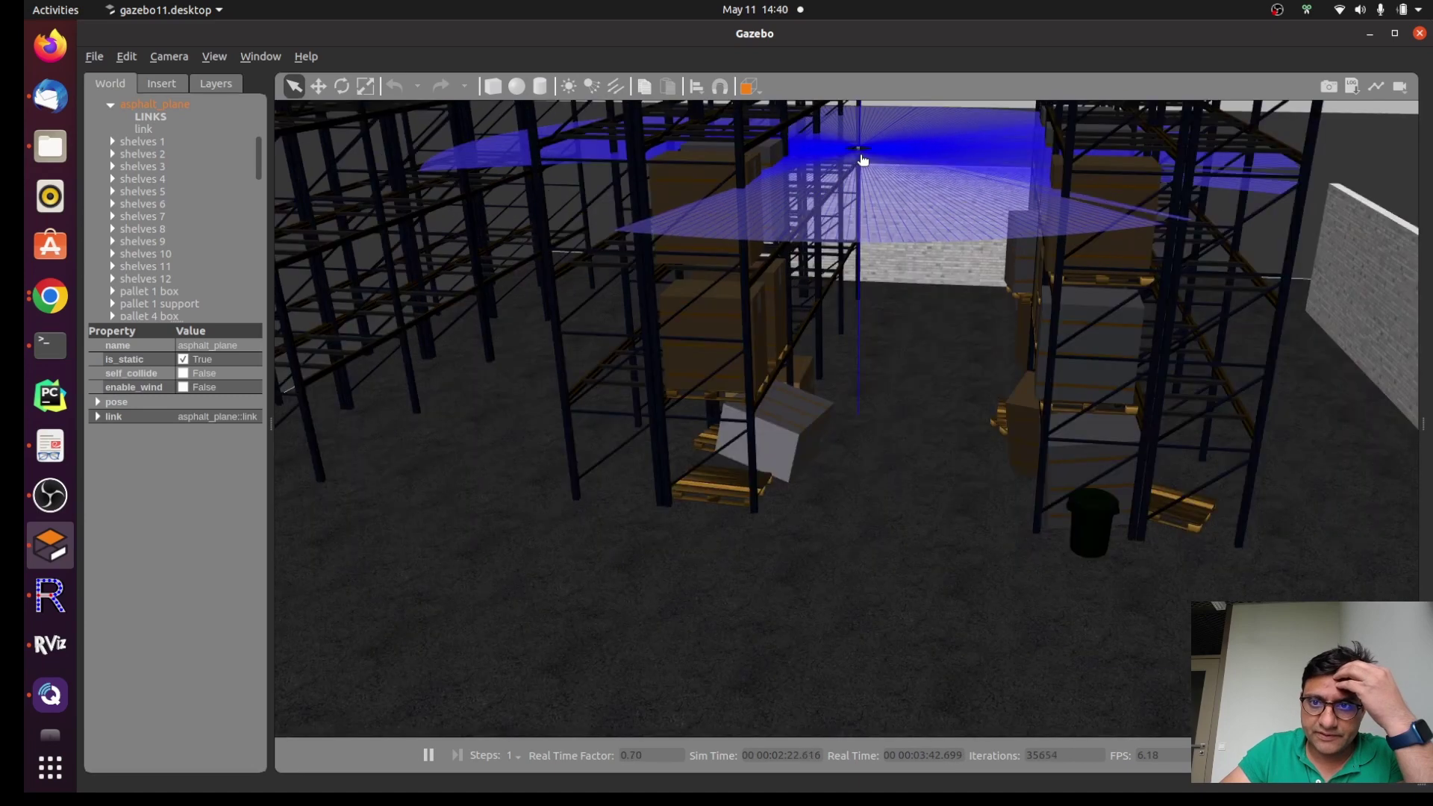
Orbit to a top-down view and zoom in on the hovering drone's laser scan
{"action": "middle_click_drag", "start_coordinate": [905, 186], "coordinate": [888, 394]}
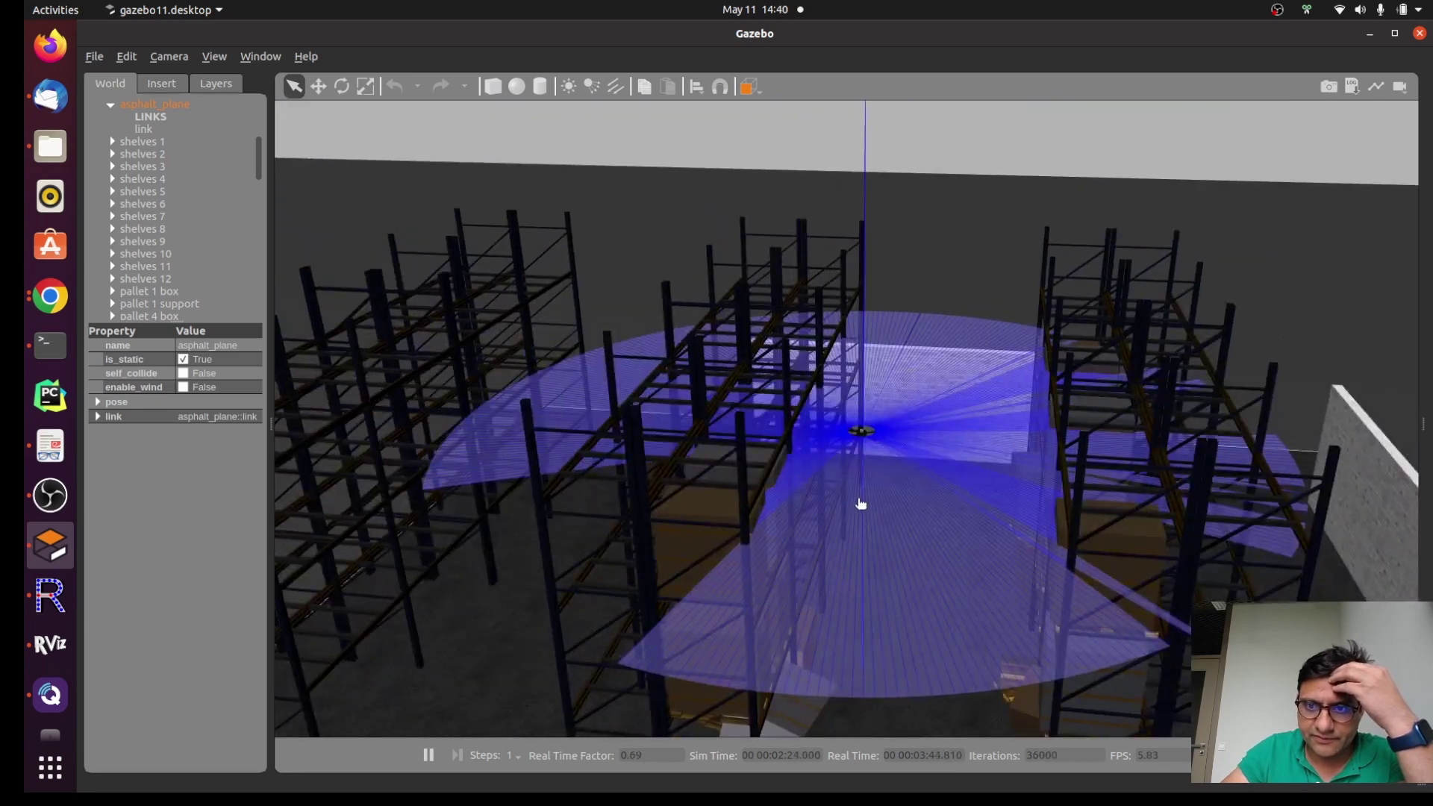
{"action": "scroll", "coordinate": [858, 478], "scroll_direction": "up", "scroll_amount": 5}
{"action": "scroll", "coordinate": [861, 474], "scroll_direction": "up", "scroll_amount": 2}
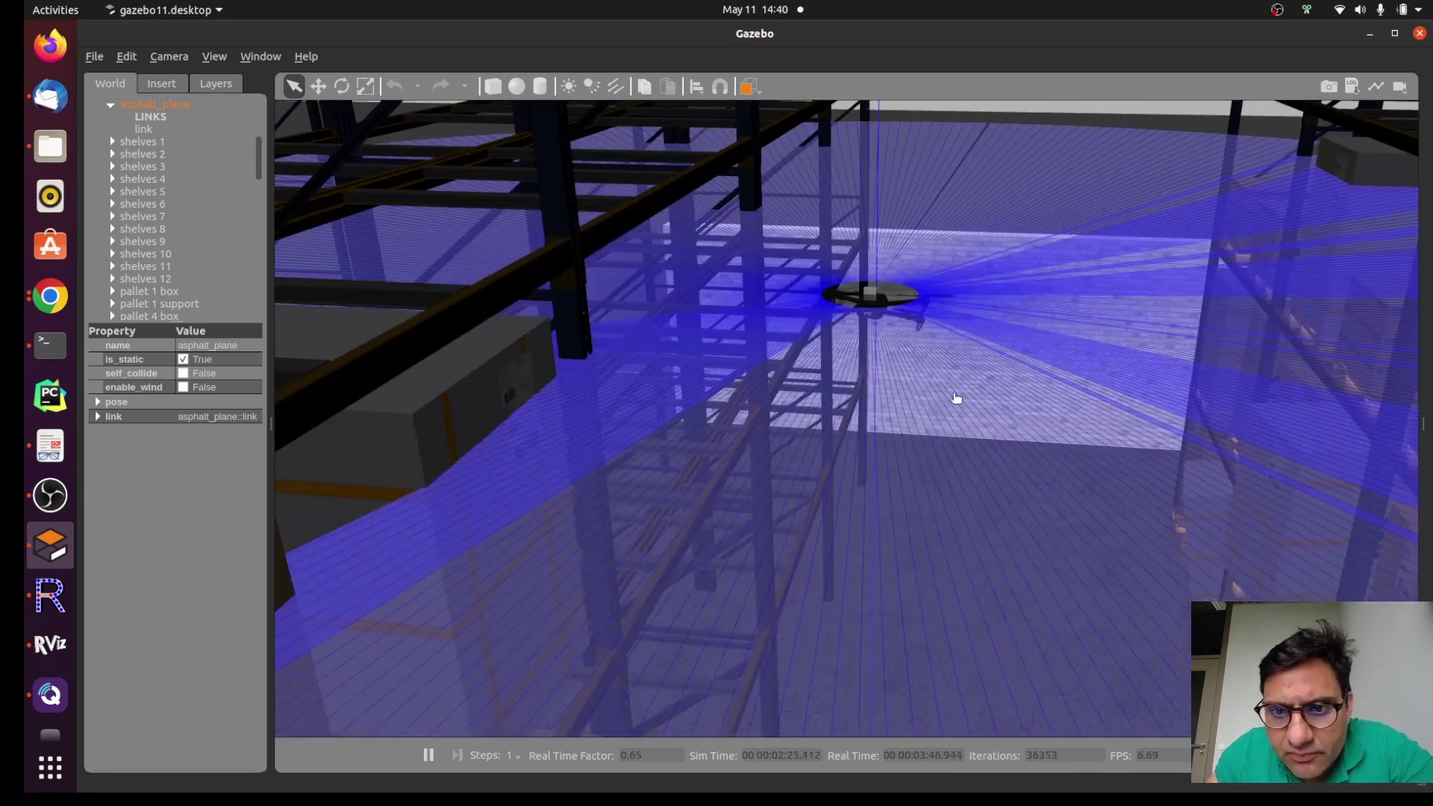
{"action": "left_click", "coordinate": [956, 398]}
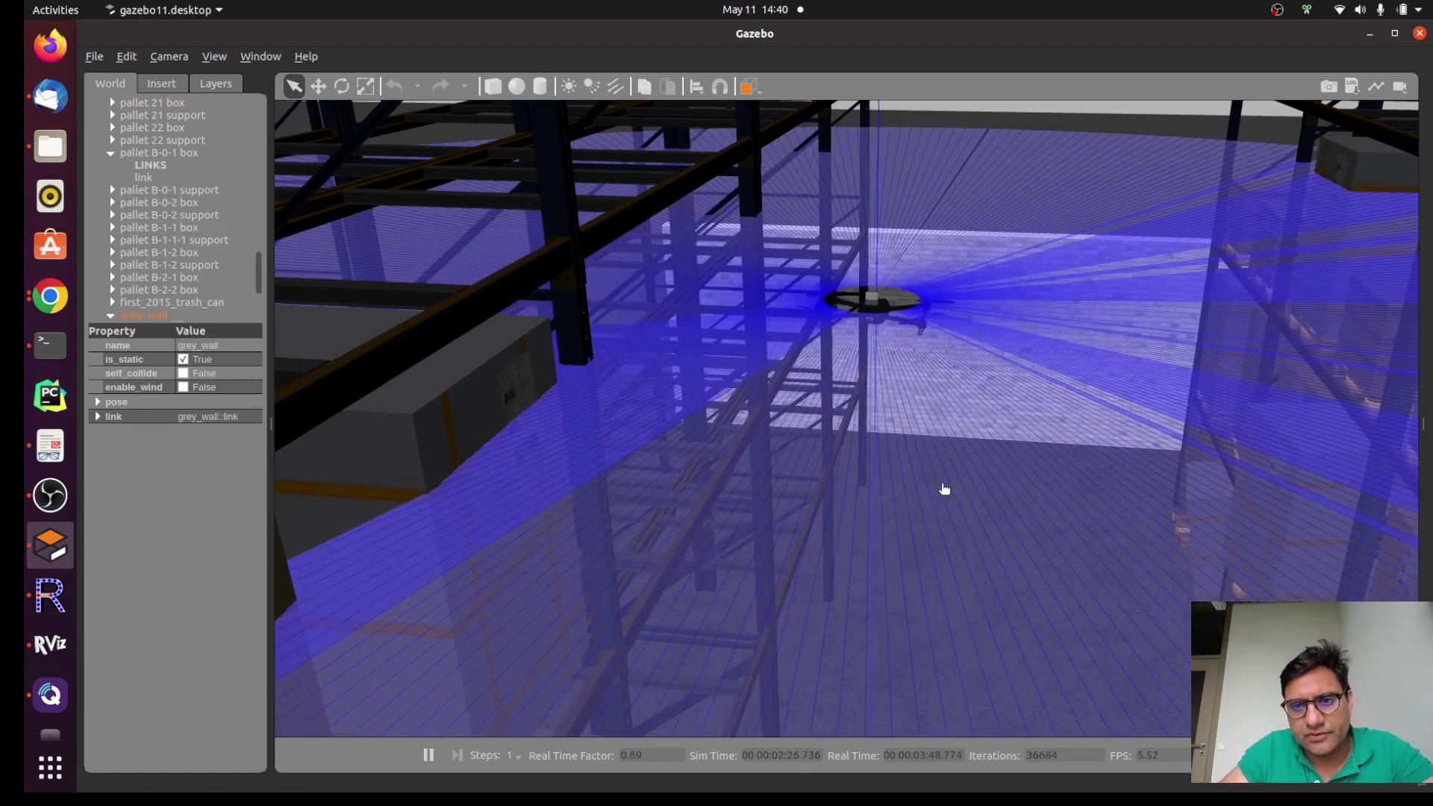
{"action": "left_click", "coordinate": [924, 444]}
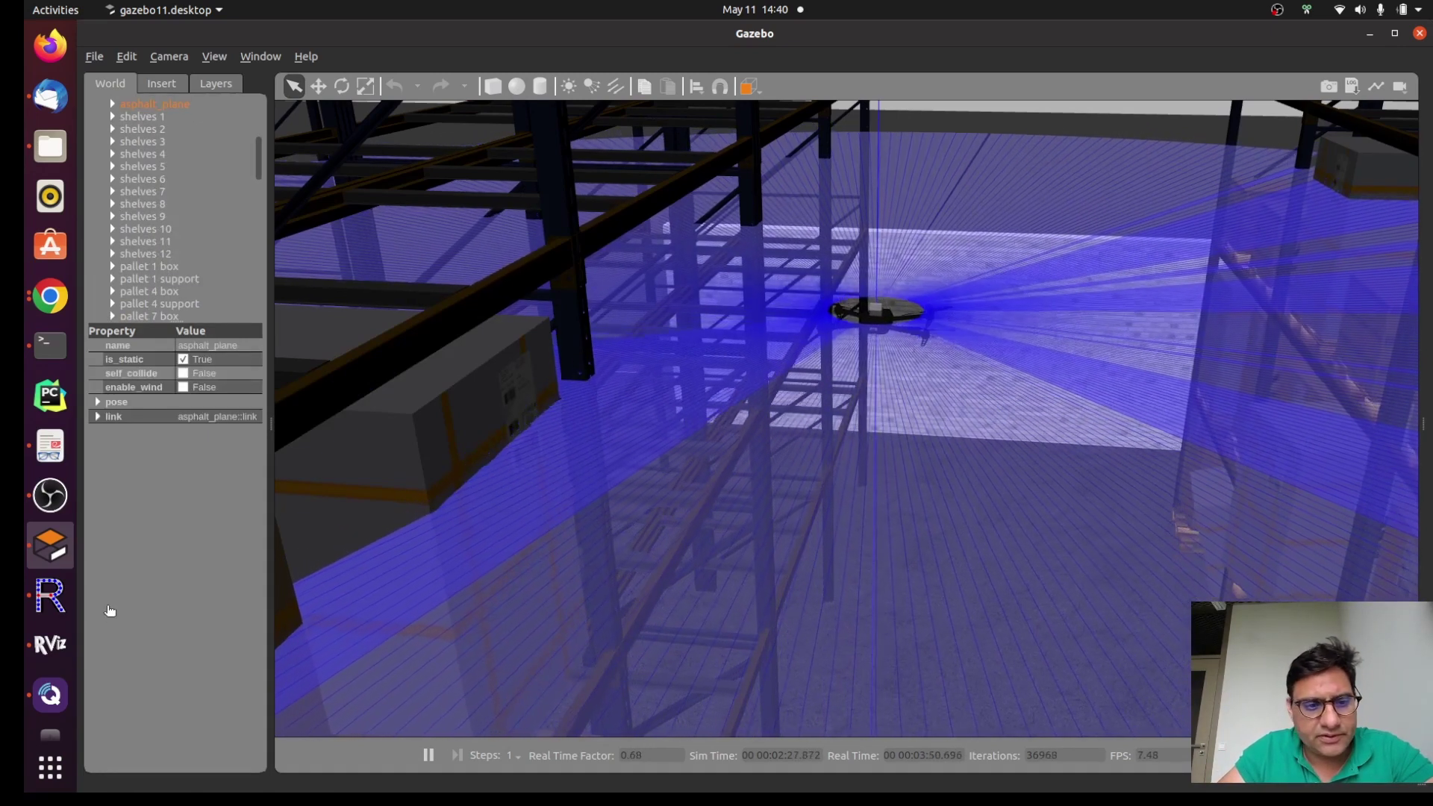
Raise QGroundControl, close the file manager, and move the flight window to the right
{"action": "left_click", "coordinate": [51, 670]}
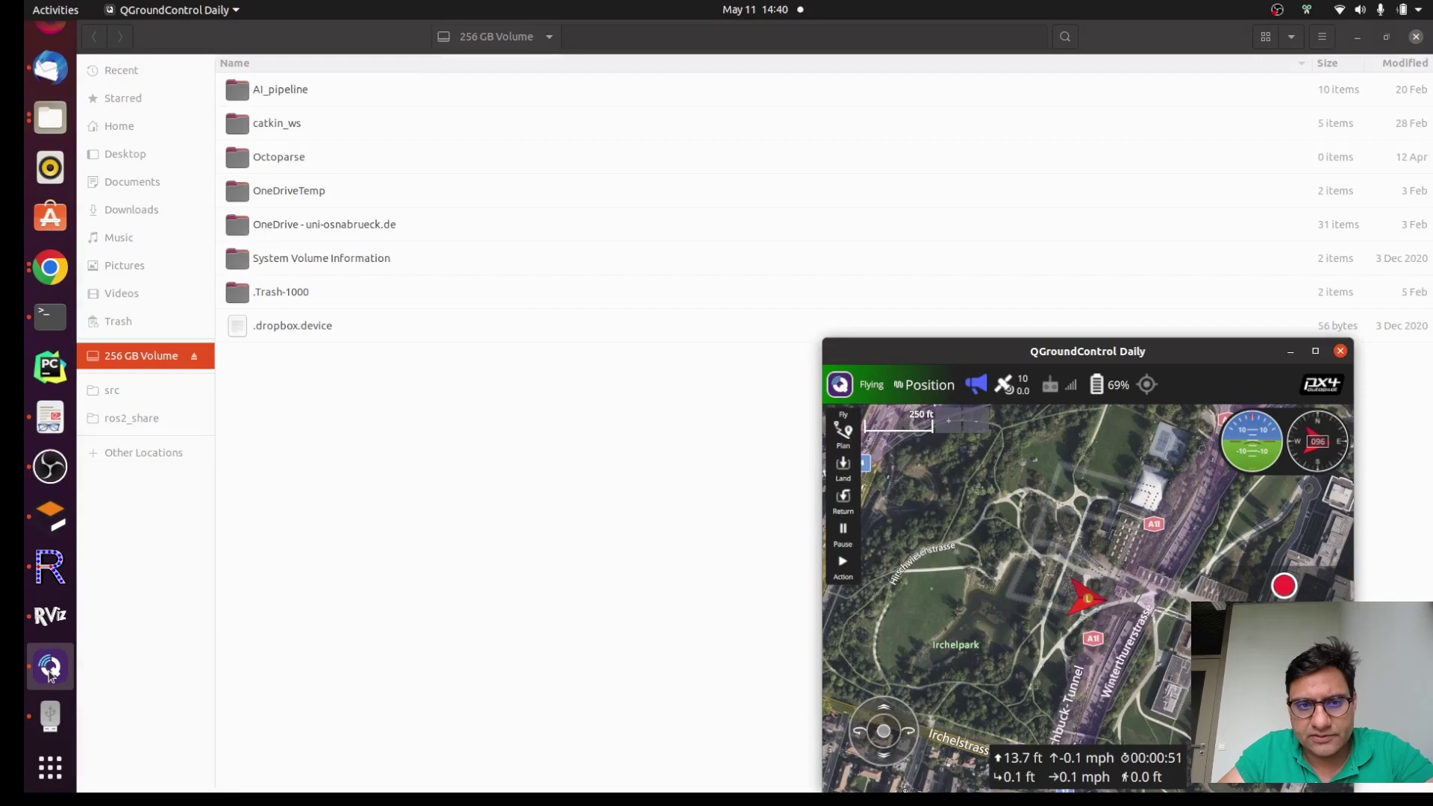
{"action": "left_click", "coordinate": [1414, 37]}
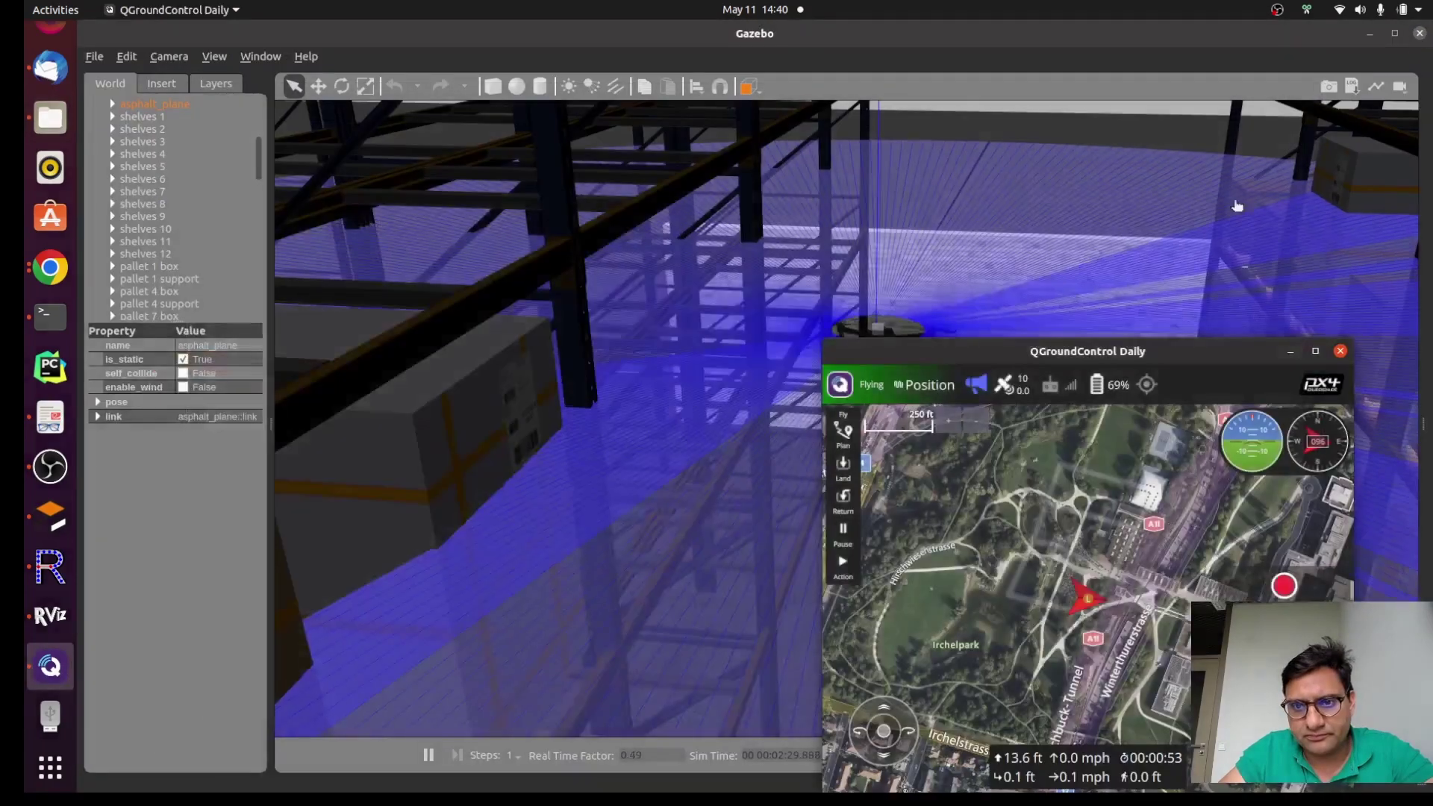
{"action": "left_click_drag", "start_coordinate": [1078, 355], "coordinate": [1198, 306]}
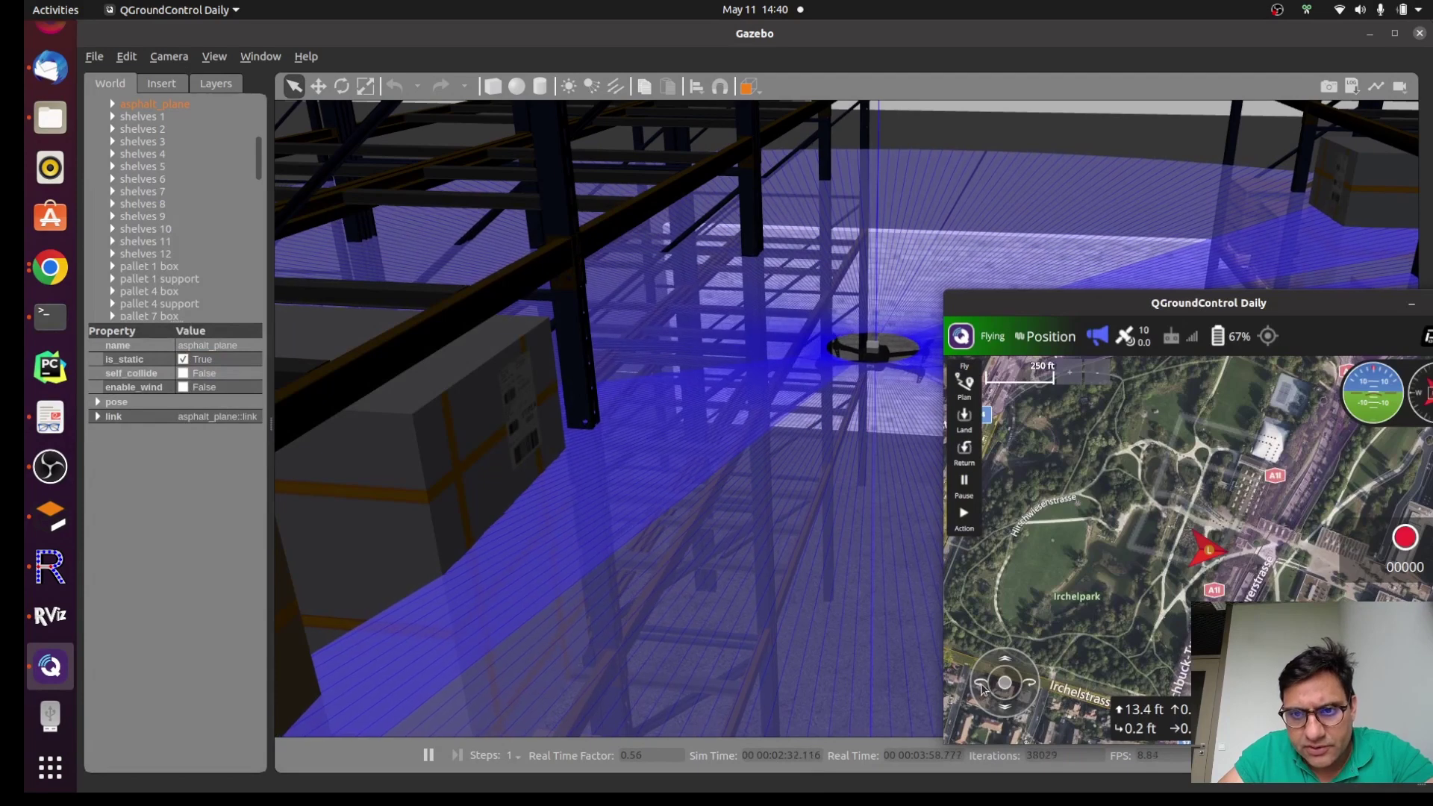
Yaw the drone left with the virtual joystick, then fly it sideways to the right
{"action": "left_click_drag", "start_coordinate": [1004, 684], "coordinate": [993, 690]}
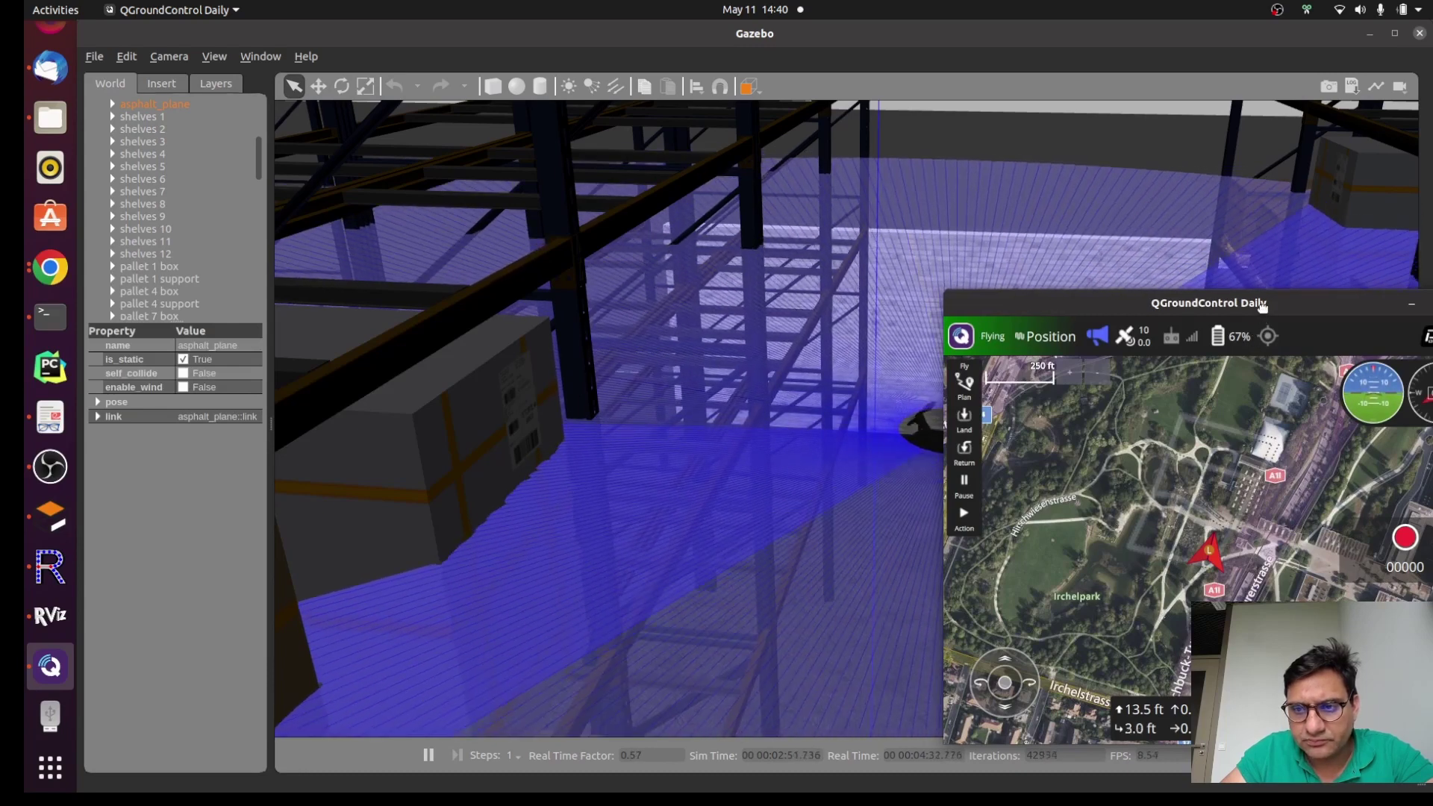
{"action": "left_click_drag", "start_coordinate": [1261, 306], "coordinate": [628, 213]}
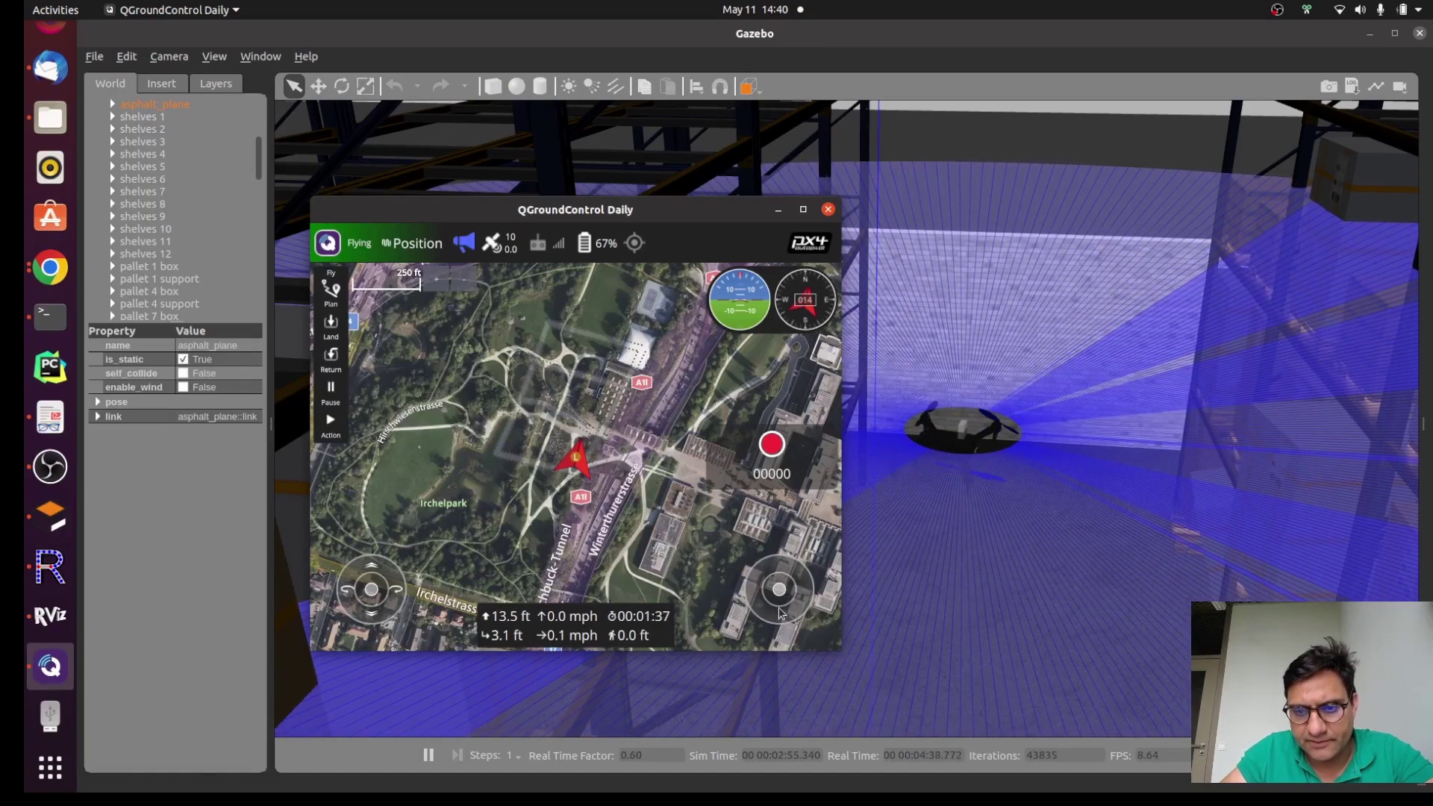
{"action": "left_click_drag", "start_coordinate": [783, 589], "coordinate": [797, 592]}
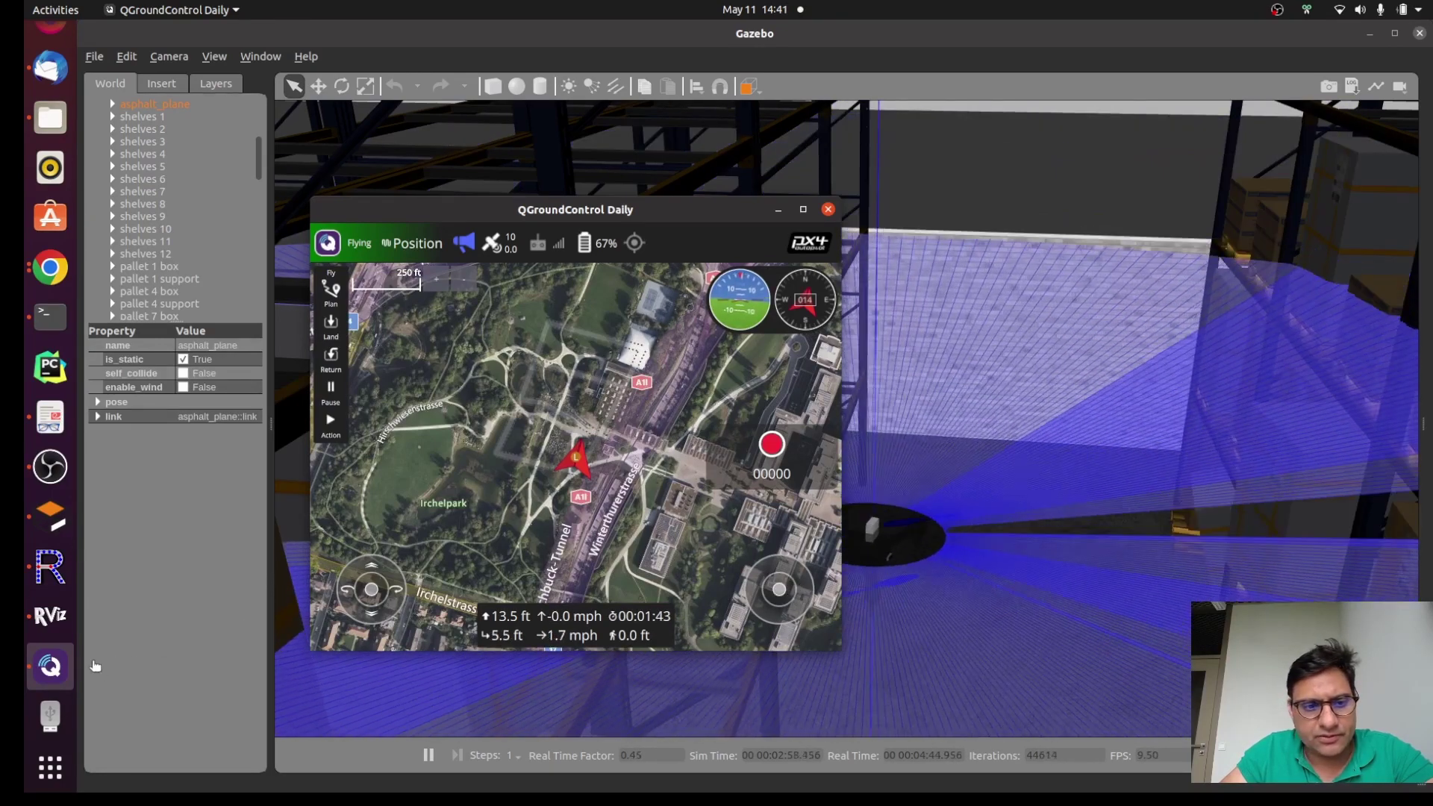
Bring the rtabmap_viz window forward and reposition it so its Odometry view shows
{"action": "left_click", "coordinate": [50, 567]}
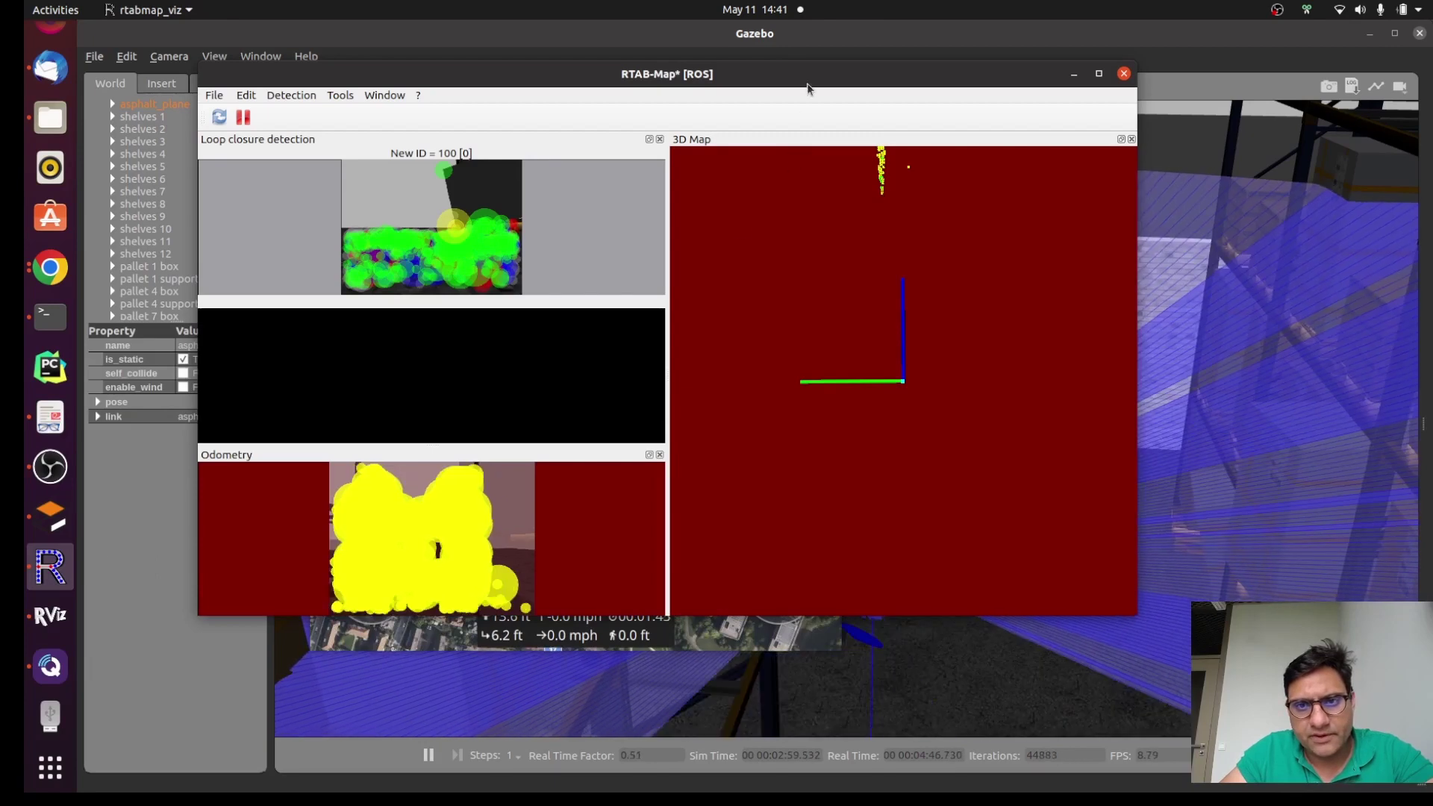
{"action": "left_click_drag", "start_coordinate": [808, 77], "coordinate": [1303, 444]}
{"action": "left_click_drag", "start_coordinate": [1273, 284], "coordinate": [1134, 149]}
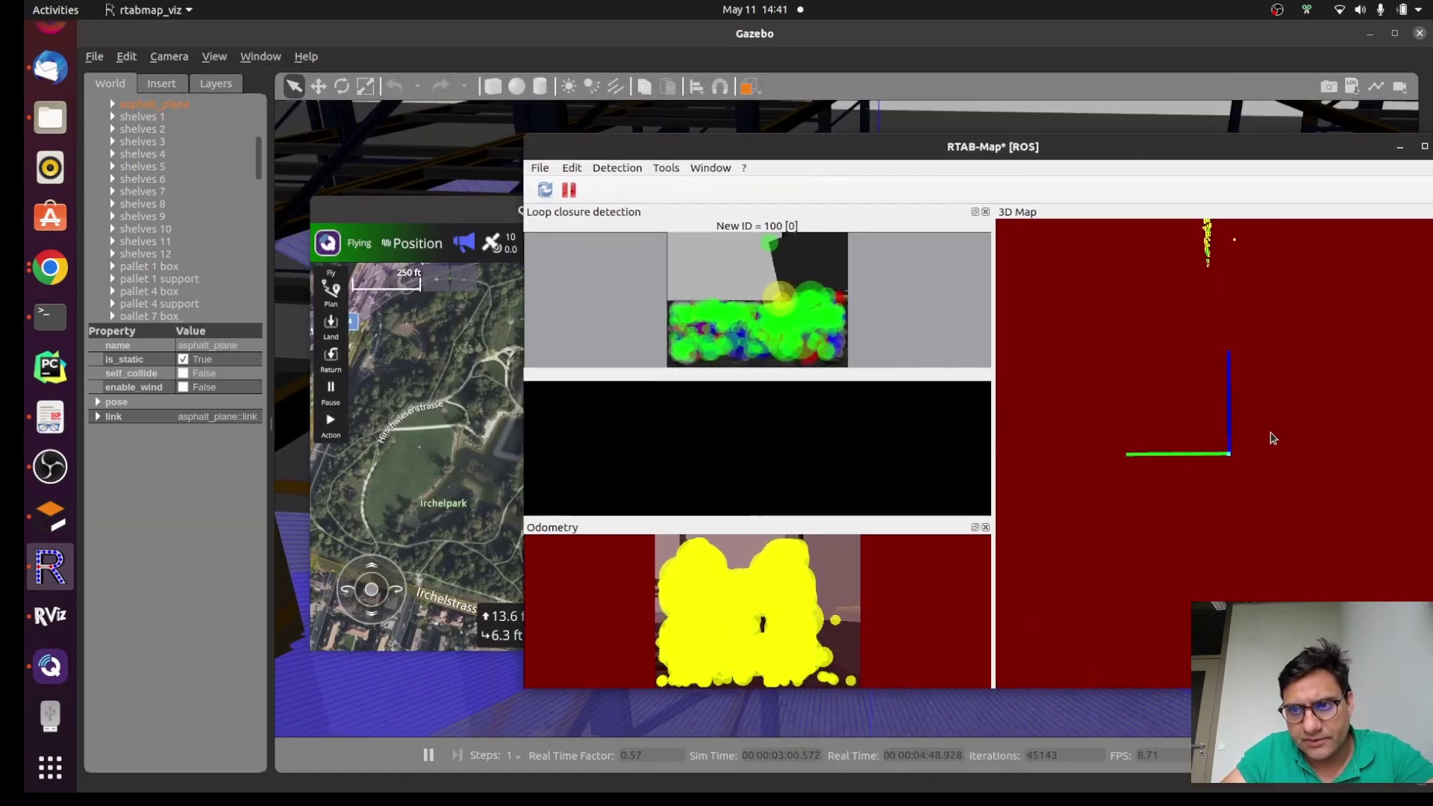
Orbit the 3D Map panel into a tilted view of the warehouse point cloud
{"action": "left_click_drag", "start_coordinate": [1227, 407], "coordinate": [1316, 236]}
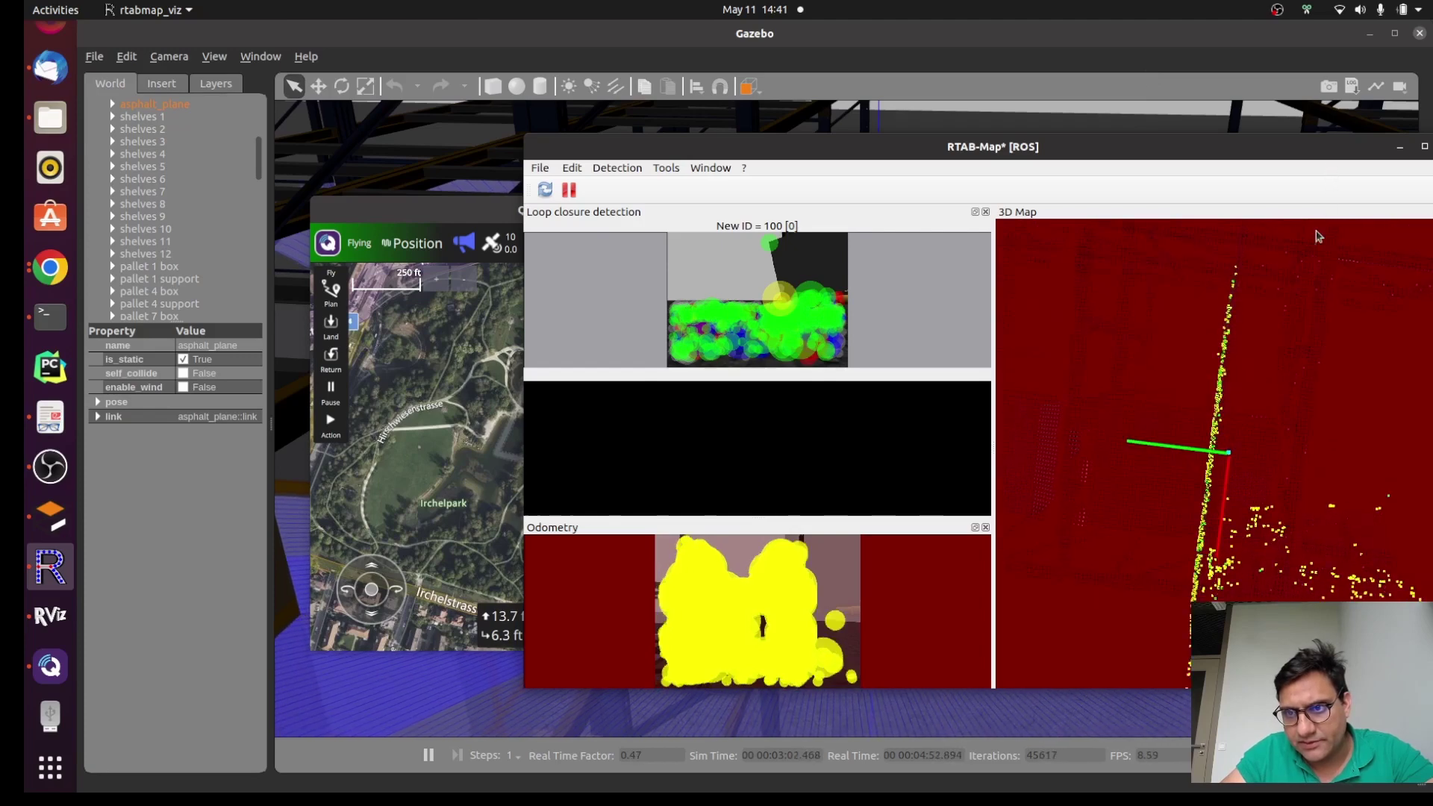
{"action": "mouse_move", "coordinate": [1215, 425]}
{"action": "left_mouse_down"}
{"action": "mouse_move", "coordinate": [1334, 414]}
{"action": "mouse_move", "coordinate": [1194, 418]}
{"action": "mouse_move", "coordinate": [1261, 425]}
{"action": "mouse_move", "coordinate": [1197, 422]}
{"action": "mouse_move", "coordinate": [1231, 428]}
{"action": "left_mouse_up"}
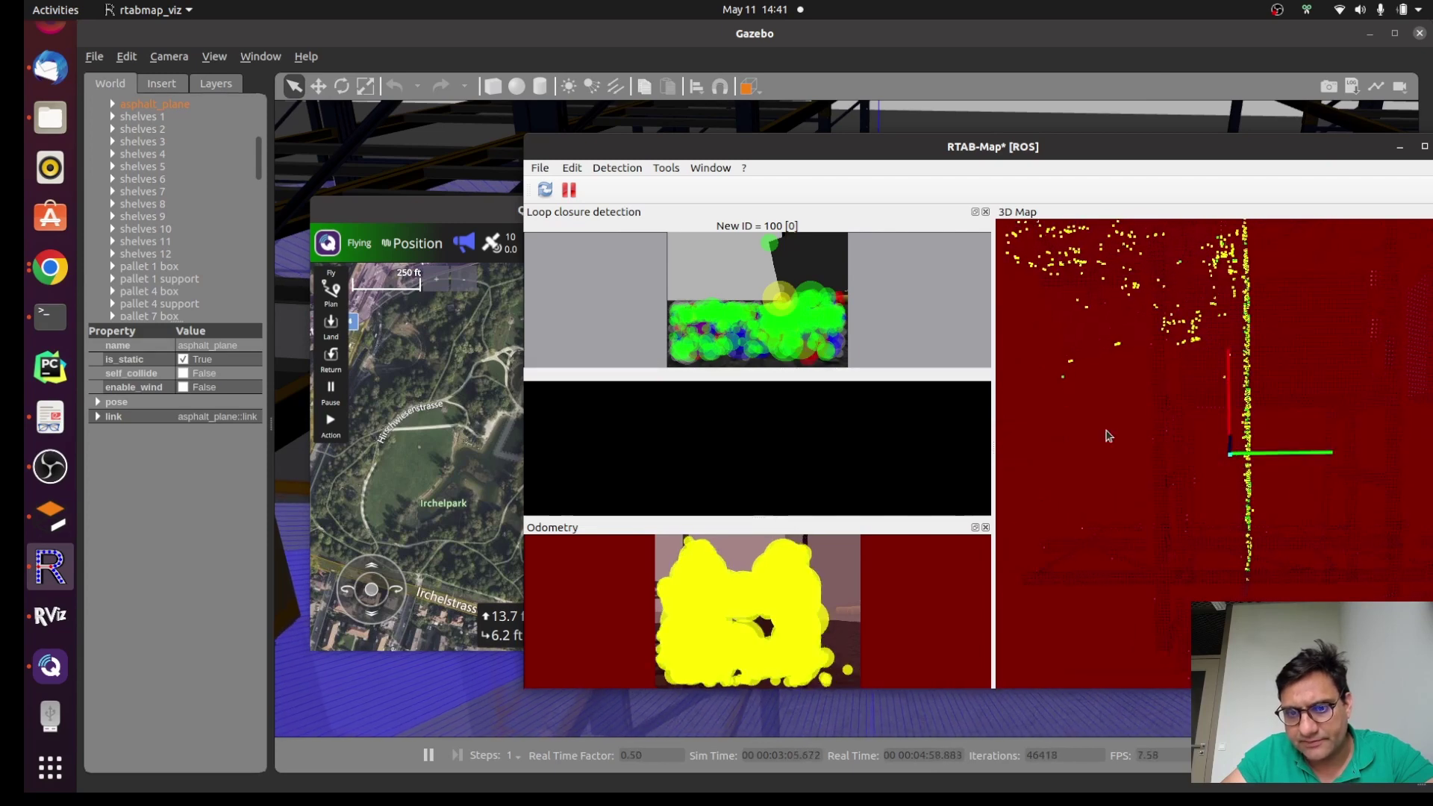
{"action": "left_click_drag", "start_coordinate": [1116, 466], "coordinate": [1280, 429]}
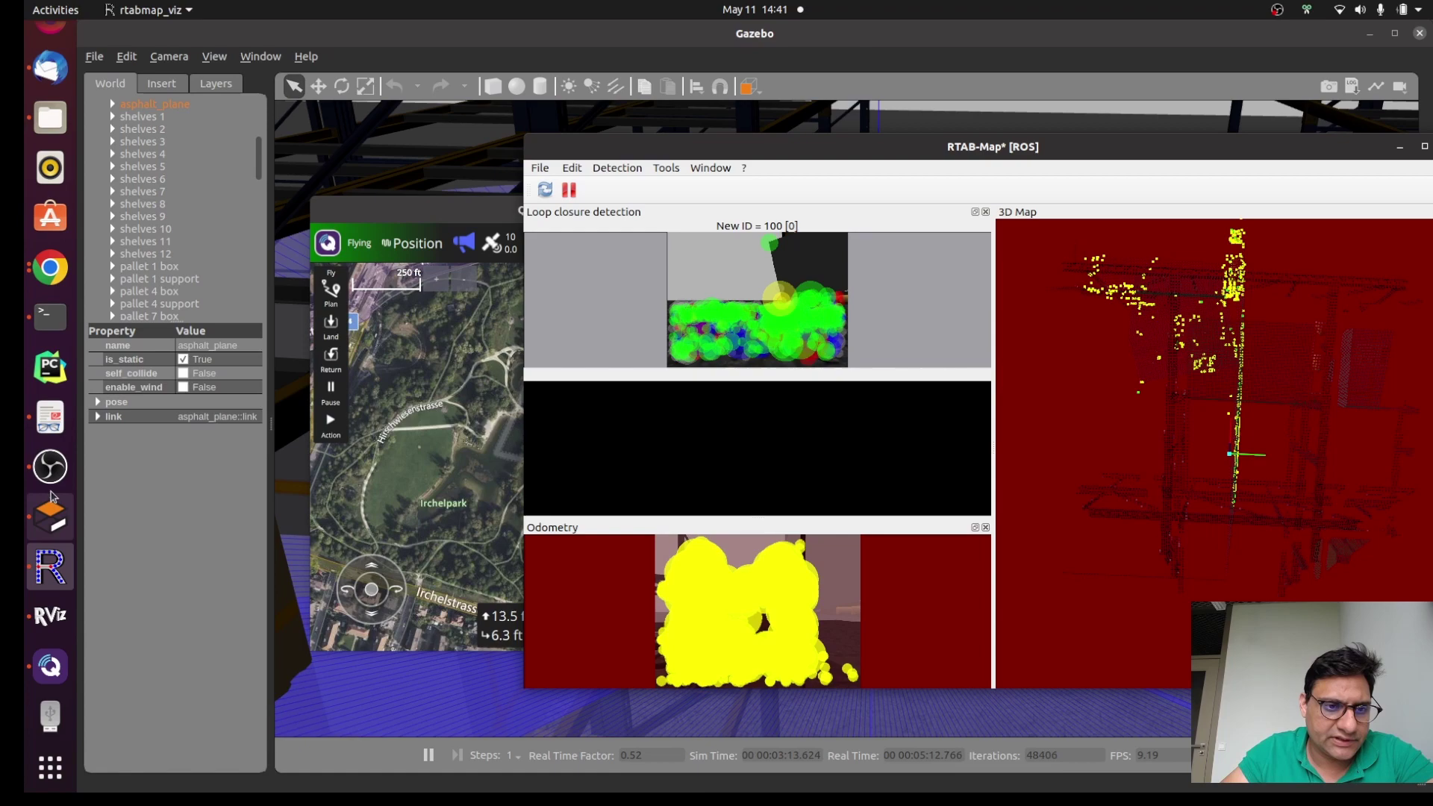
Scroll the slam.launch tab's odometry registration warnings, then return to rtabmap_viz
{"action": "left_click", "coordinate": [50, 317]}
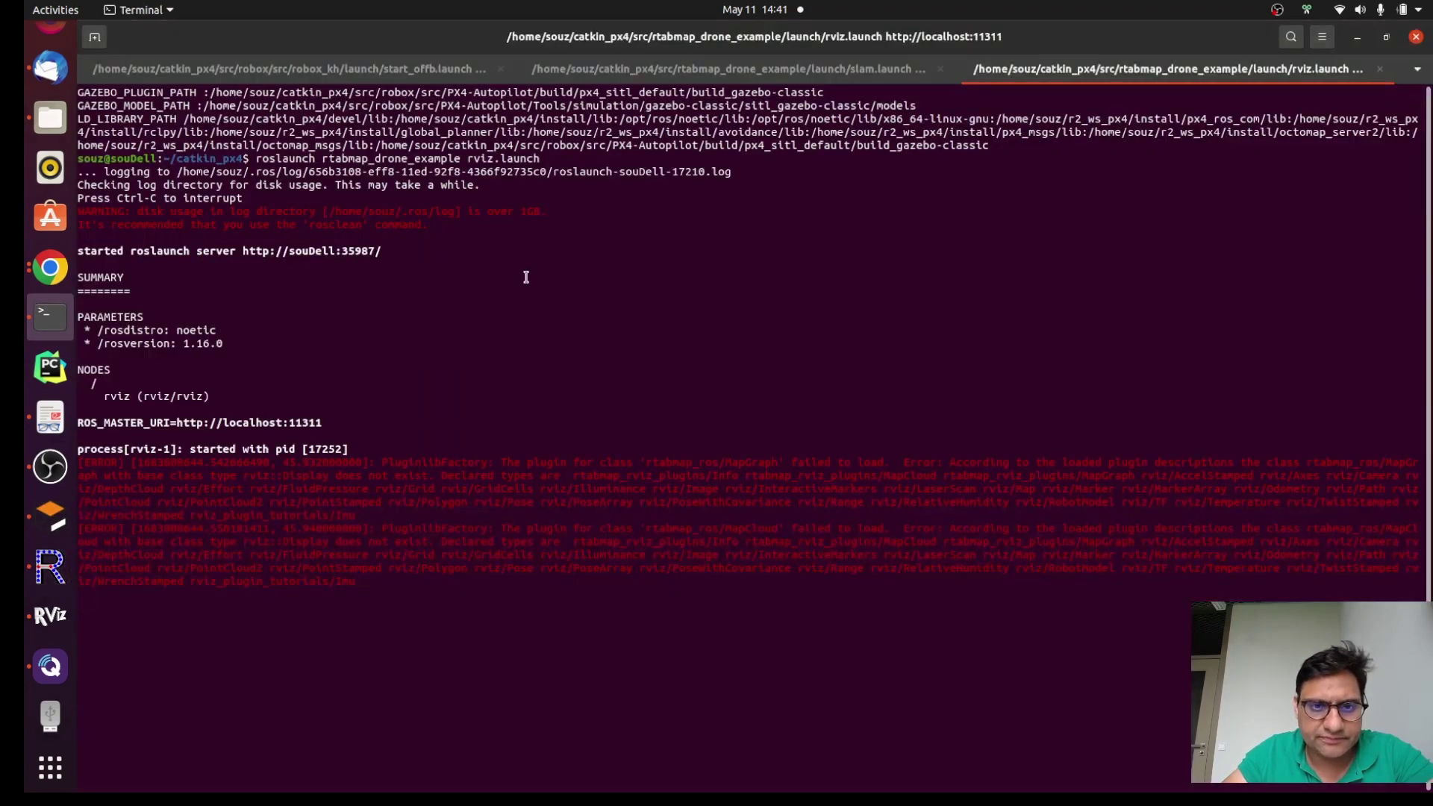
{"action": "left_click", "coordinate": [629, 68]}
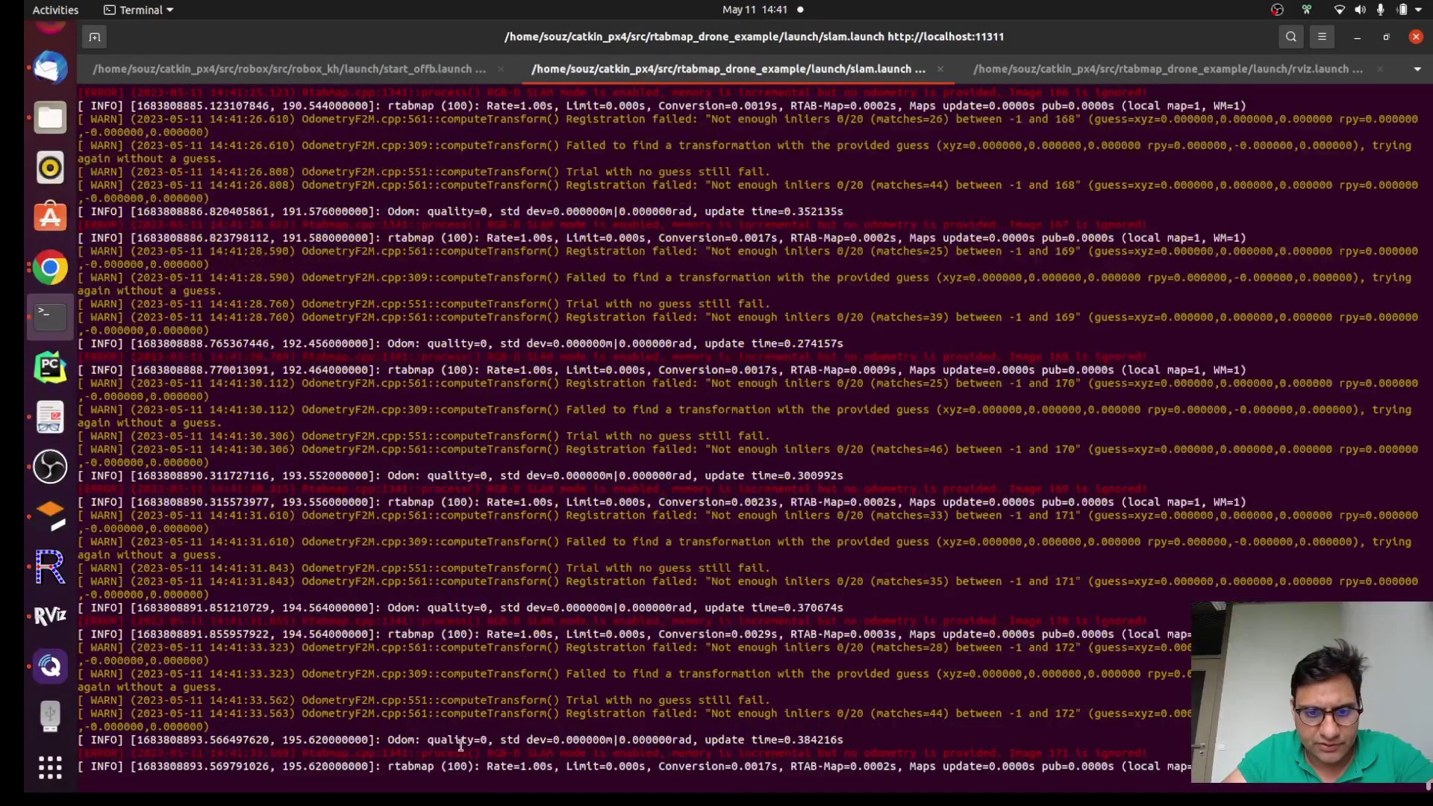
{"action": "scroll", "coordinate": [580, 621], "scroll_direction": "up", "scroll_amount": 15}
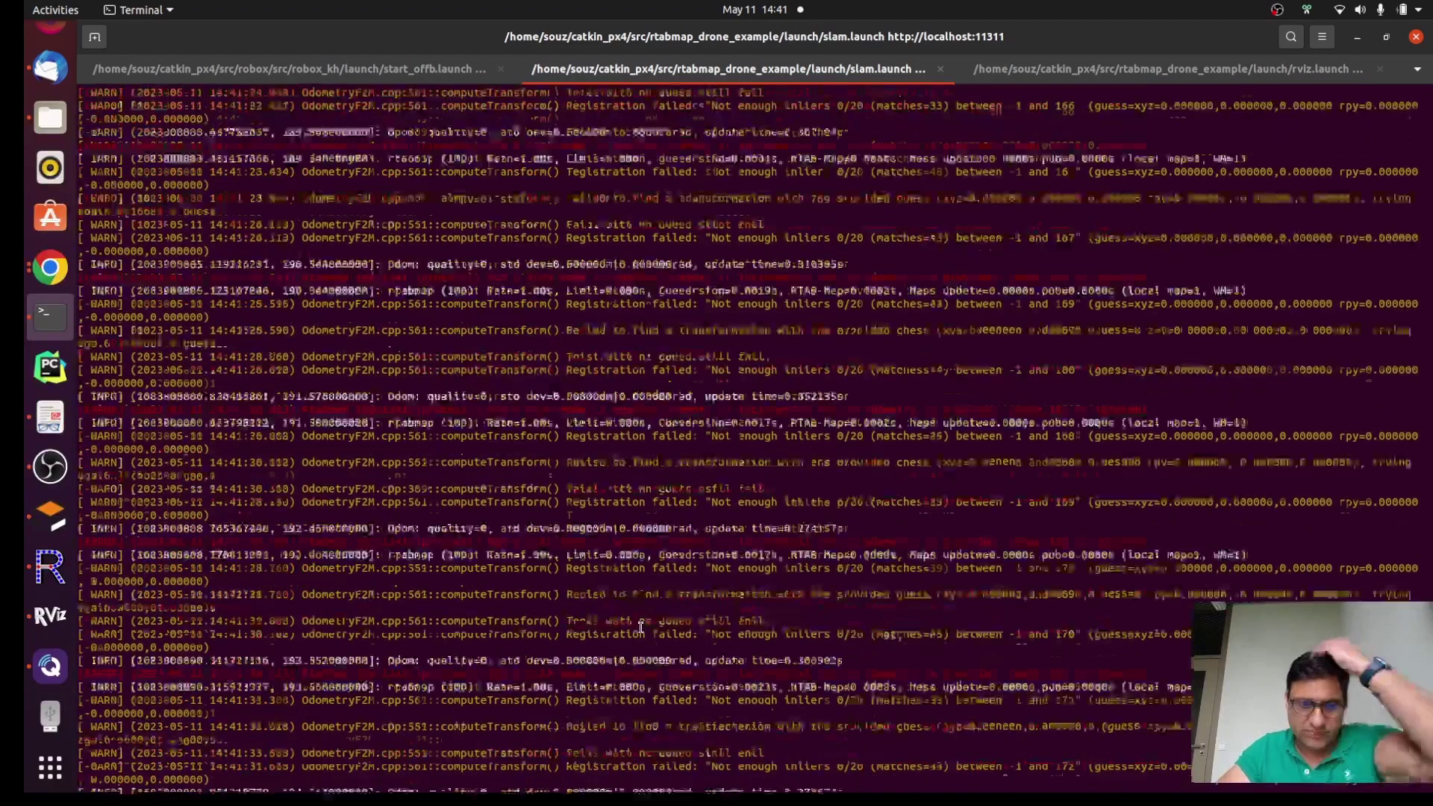
{"action": "scroll", "coordinate": [640, 627], "scroll_direction": "up", "scroll_amount": 20}
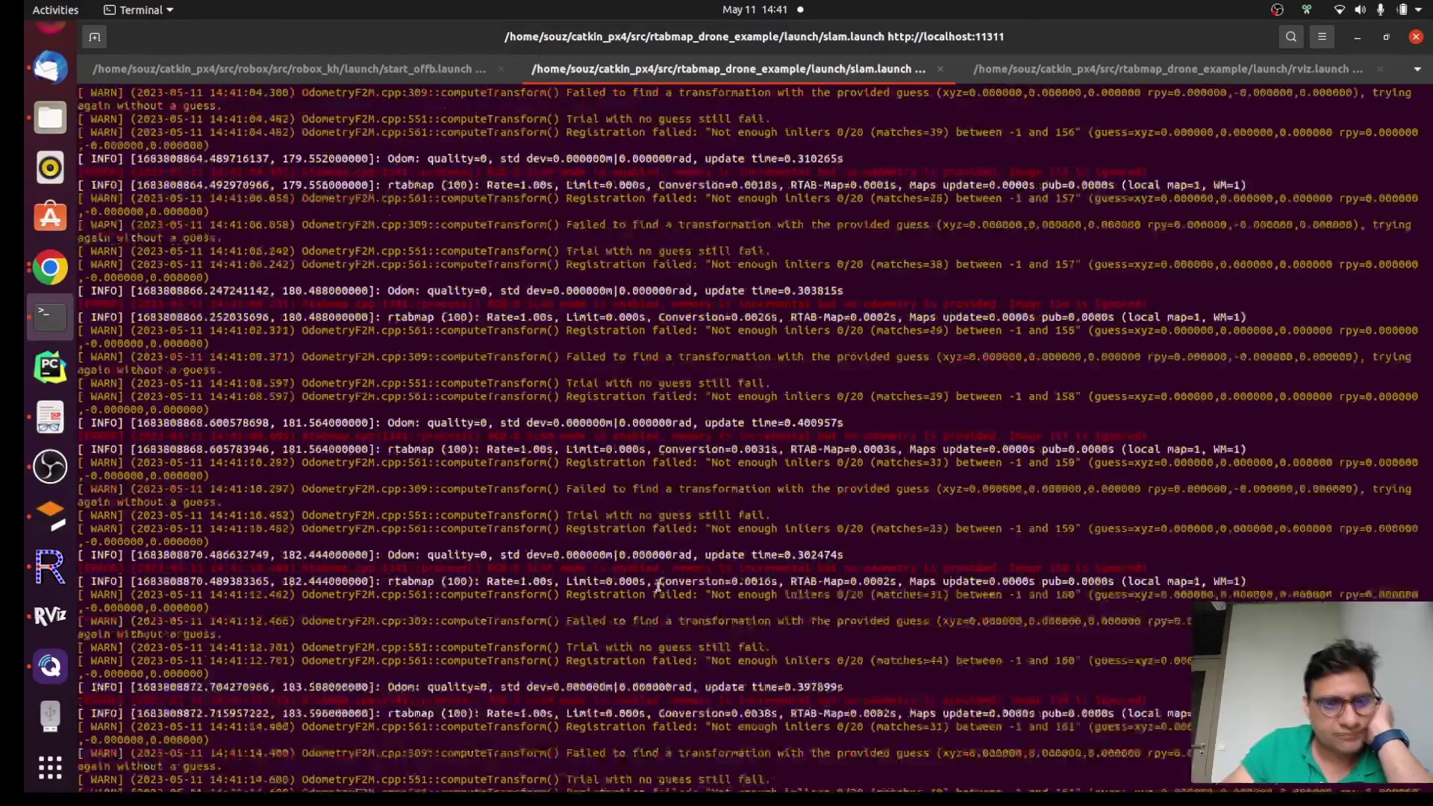
{"action": "scroll", "coordinate": [657, 588], "scroll_direction": "down", "scroll_amount": 20}
{"action": "scroll", "coordinate": [656, 589], "scroll_direction": "down", "scroll_amount": 18}
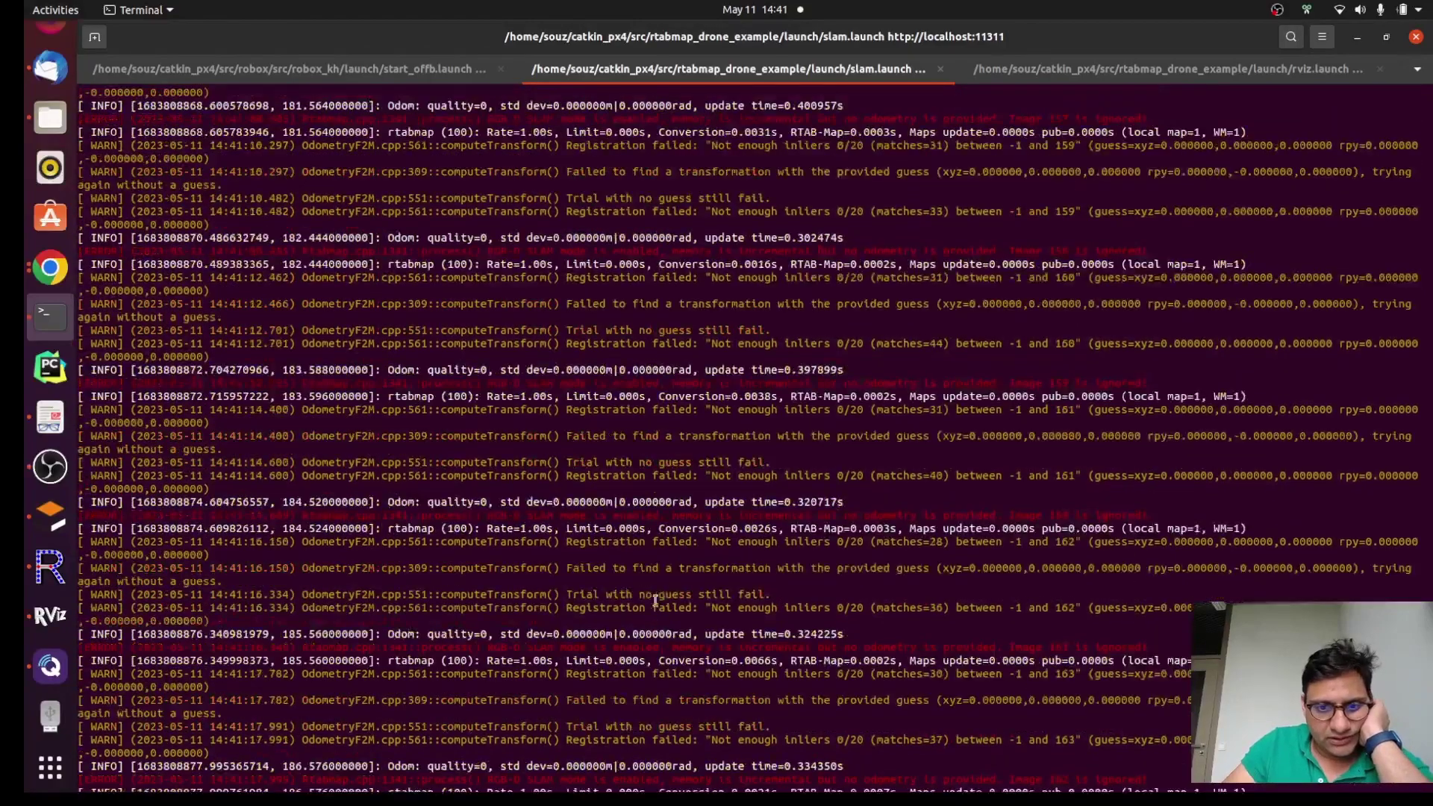
{"action": "left_click", "coordinate": [47, 568]}
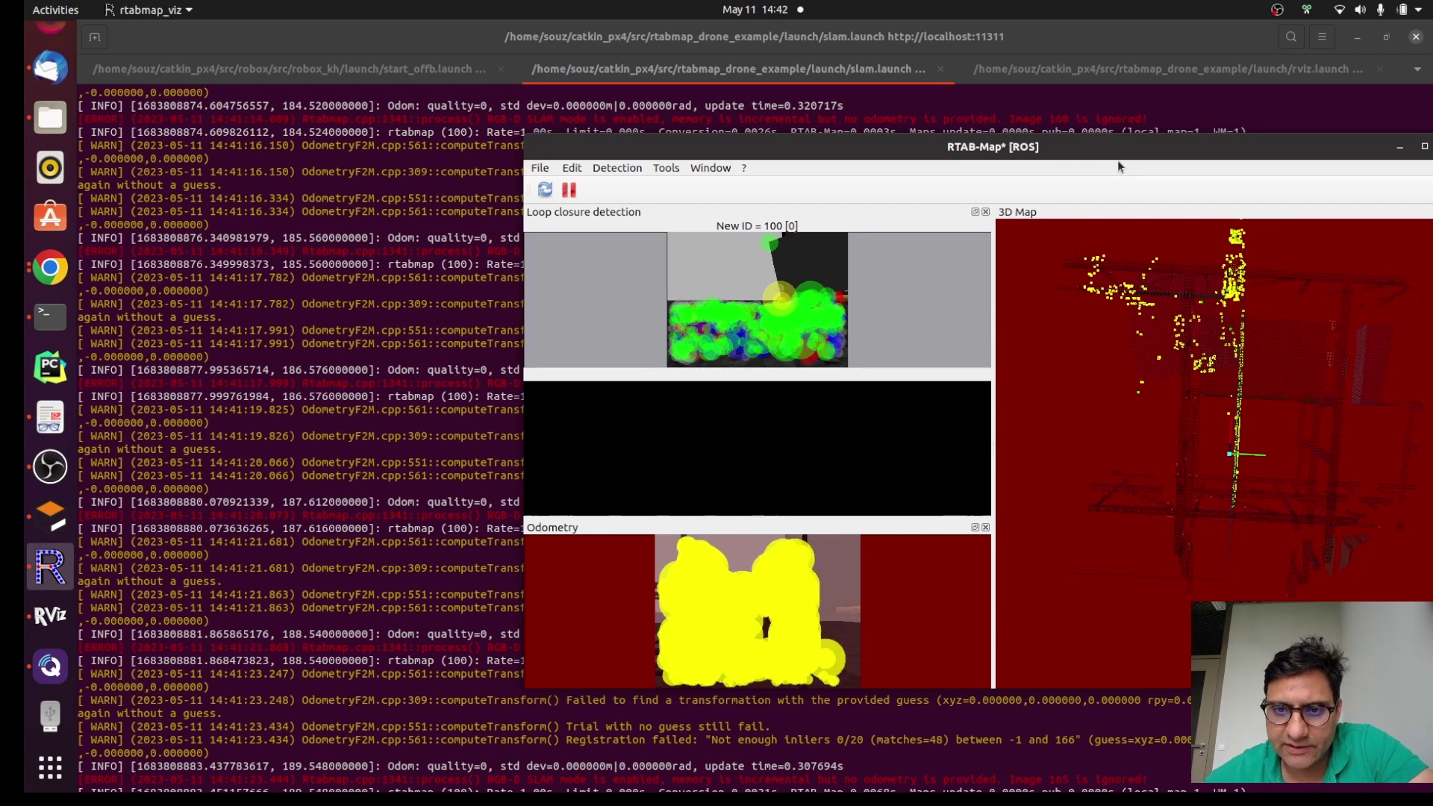
Bring RViz forward and zoom out around the drone in the 3D view
{"action": "left_click", "coordinate": [50, 616]}
{"action": "scroll", "coordinate": [1154, 450], "scroll_direction": "up", "scroll_amount": 5}
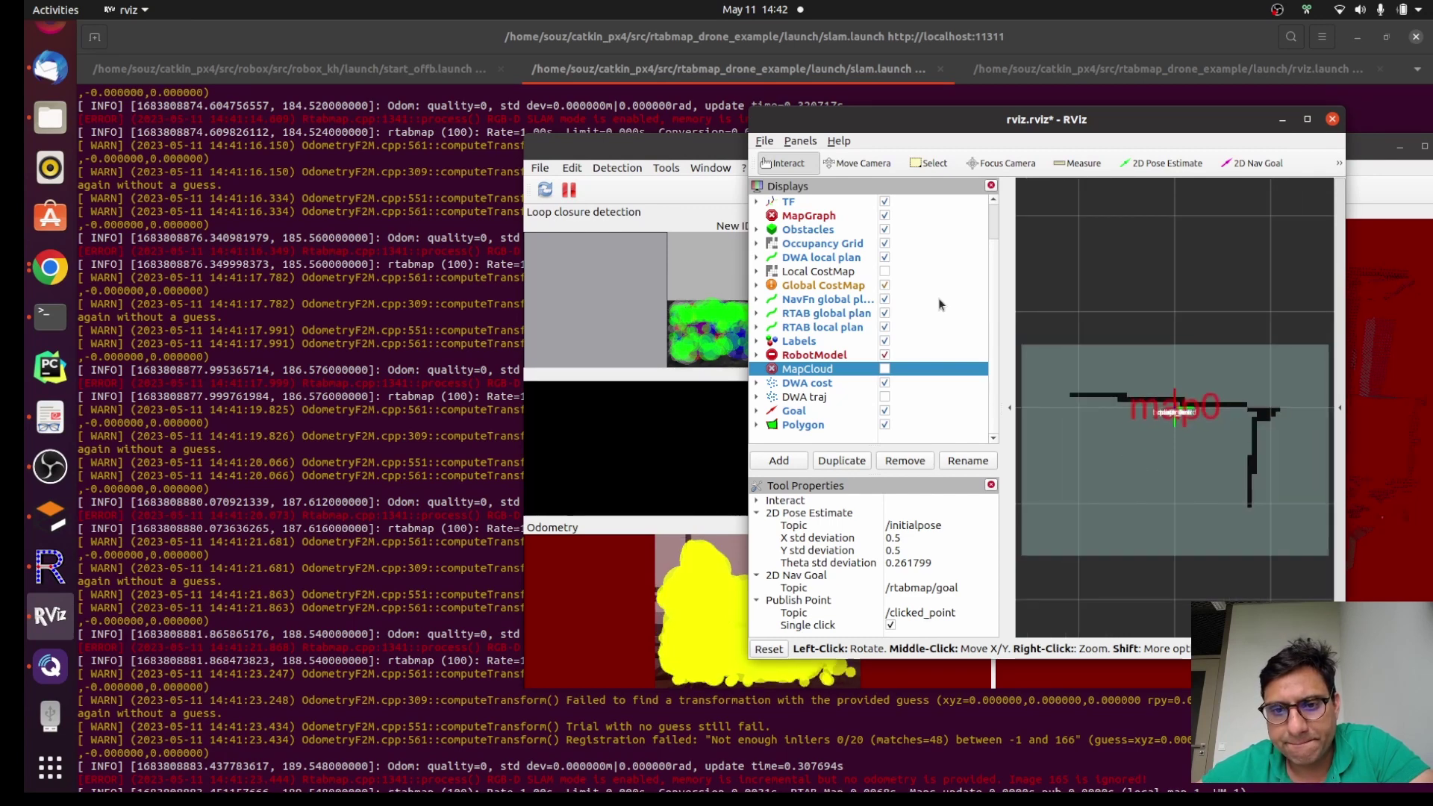
{"action": "scroll", "coordinate": [1149, 398], "scroll_direction": "down", "scroll_amount": 3}
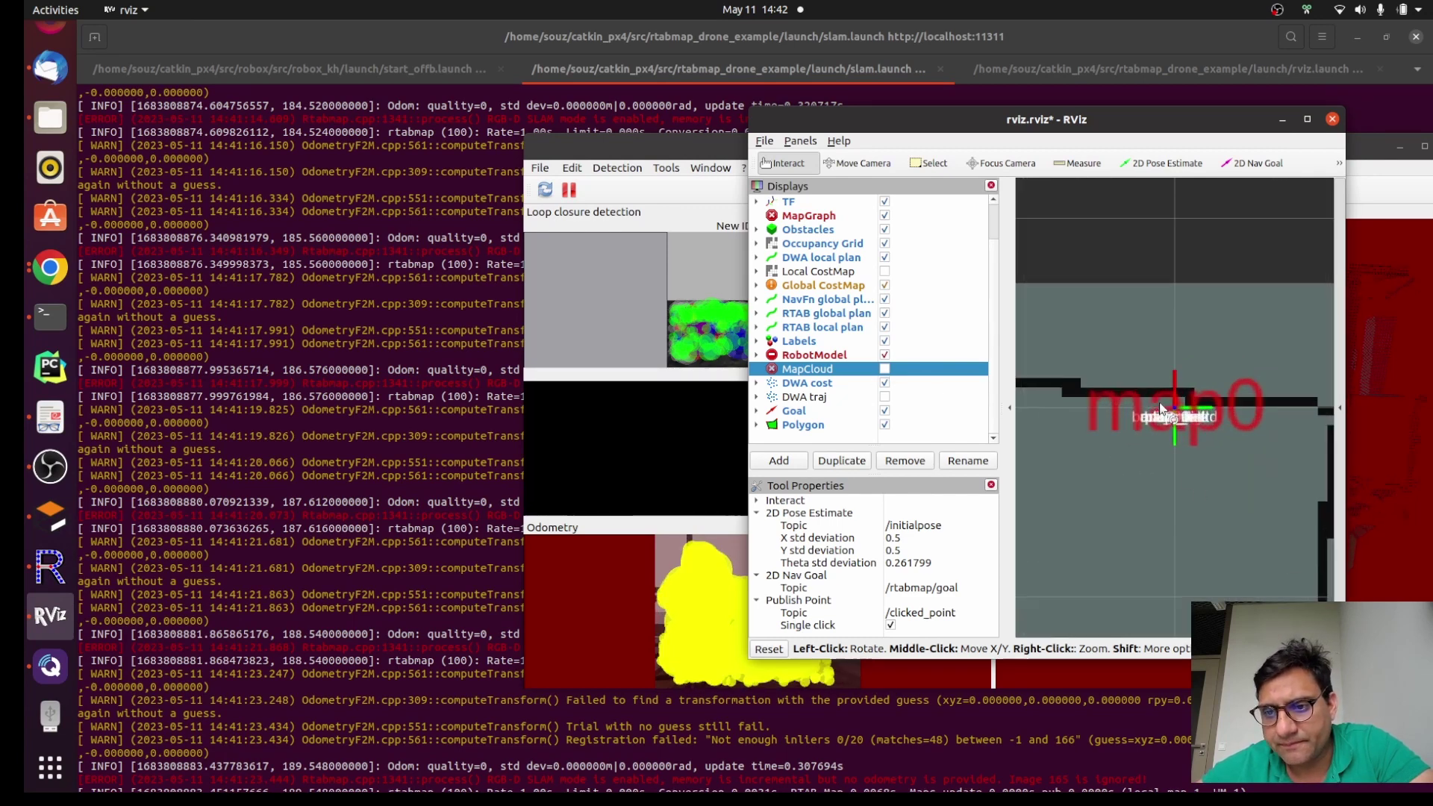
{"action": "scroll", "coordinate": [886, 289], "scroll_direction": "up", "scroll_amount": 1}
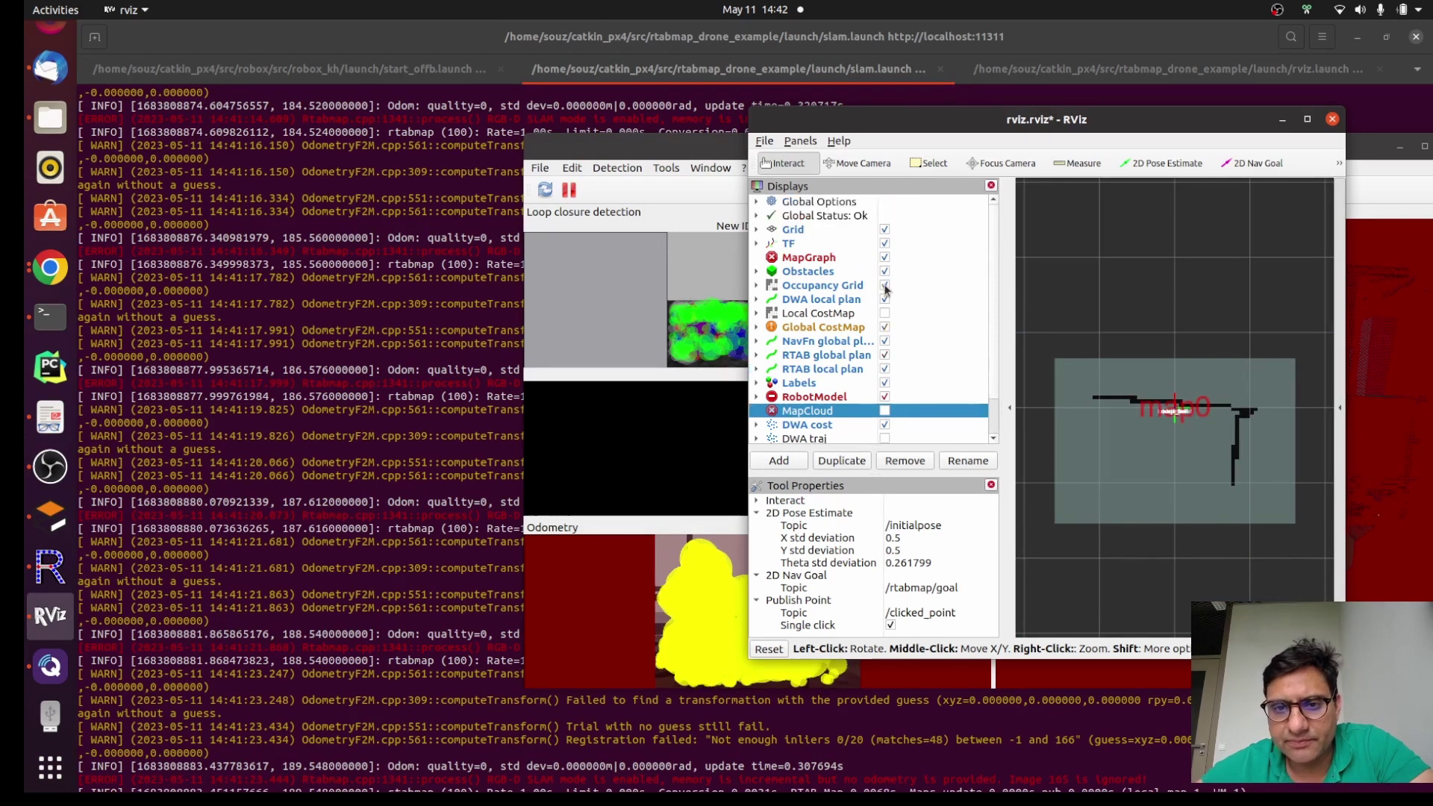
Expand the TF display and its Frames list in the Displays panel
{"action": "left_click", "coordinate": [757, 243]}
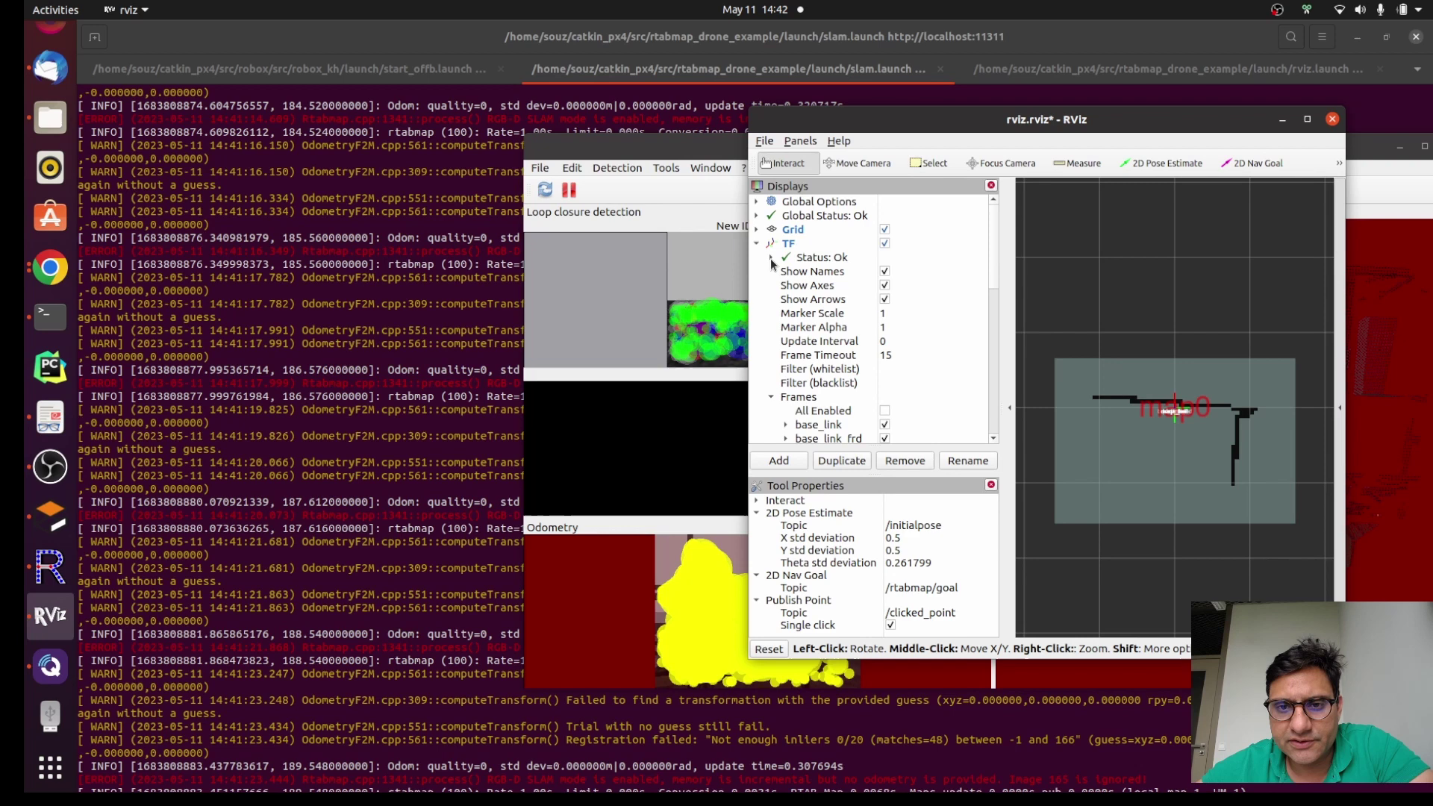
{"action": "left_click", "coordinate": [771, 259]}
{"action": "scroll", "coordinate": [912, 347], "scroll_direction": "down", "scroll_amount": 2}
{"action": "scroll", "coordinate": [914, 278], "scroll_direction": "down", "scroll_amount": 1}
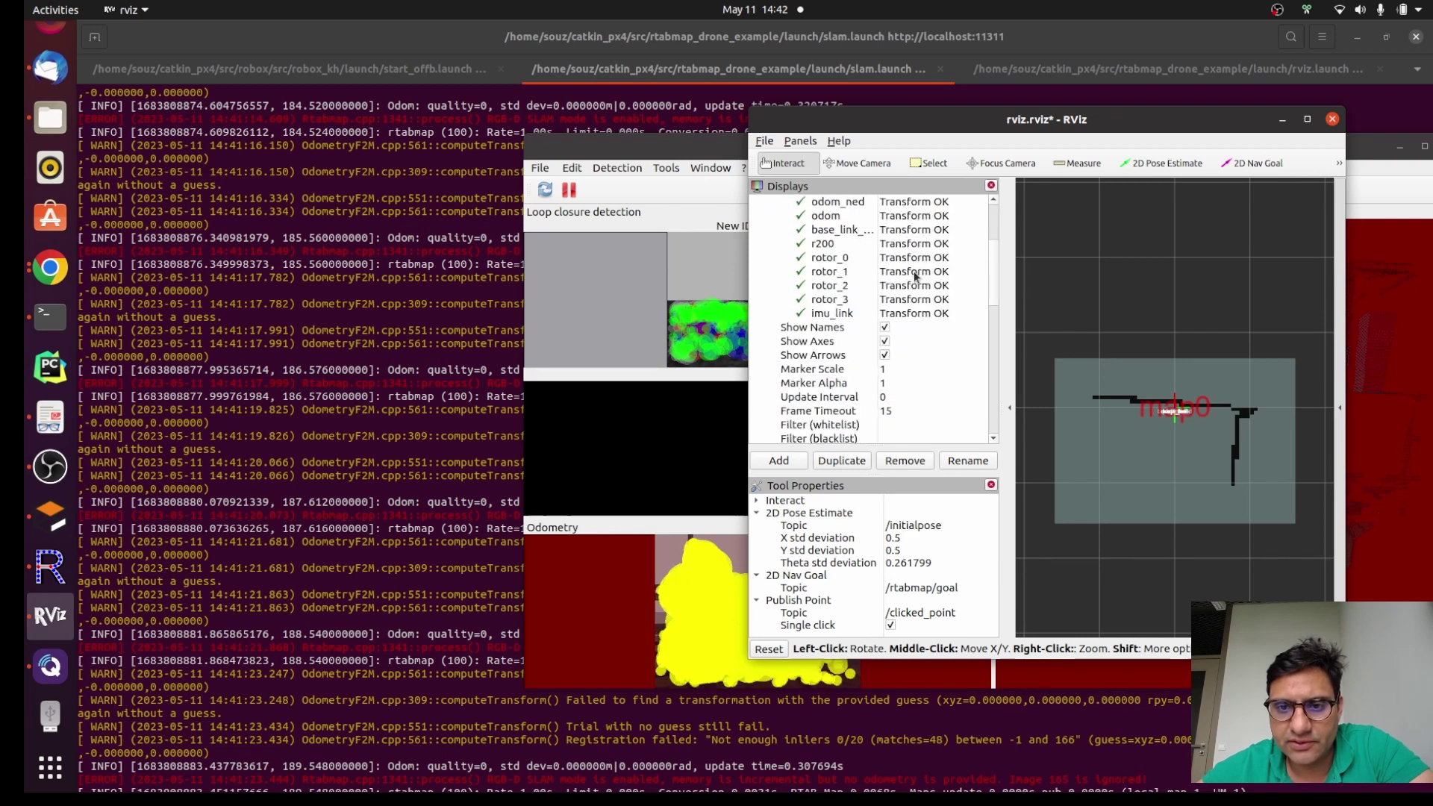
{"action": "scroll", "coordinate": [915, 278], "scroll_direction": "up", "scroll_amount": 2}
{"action": "scroll", "coordinate": [865, 272], "scroll_direction": "down", "scroll_amount": 2}
{"action": "scroll", "coordinate": [909, 352], "scroll_direction": "down", "scroll_amount": 1}
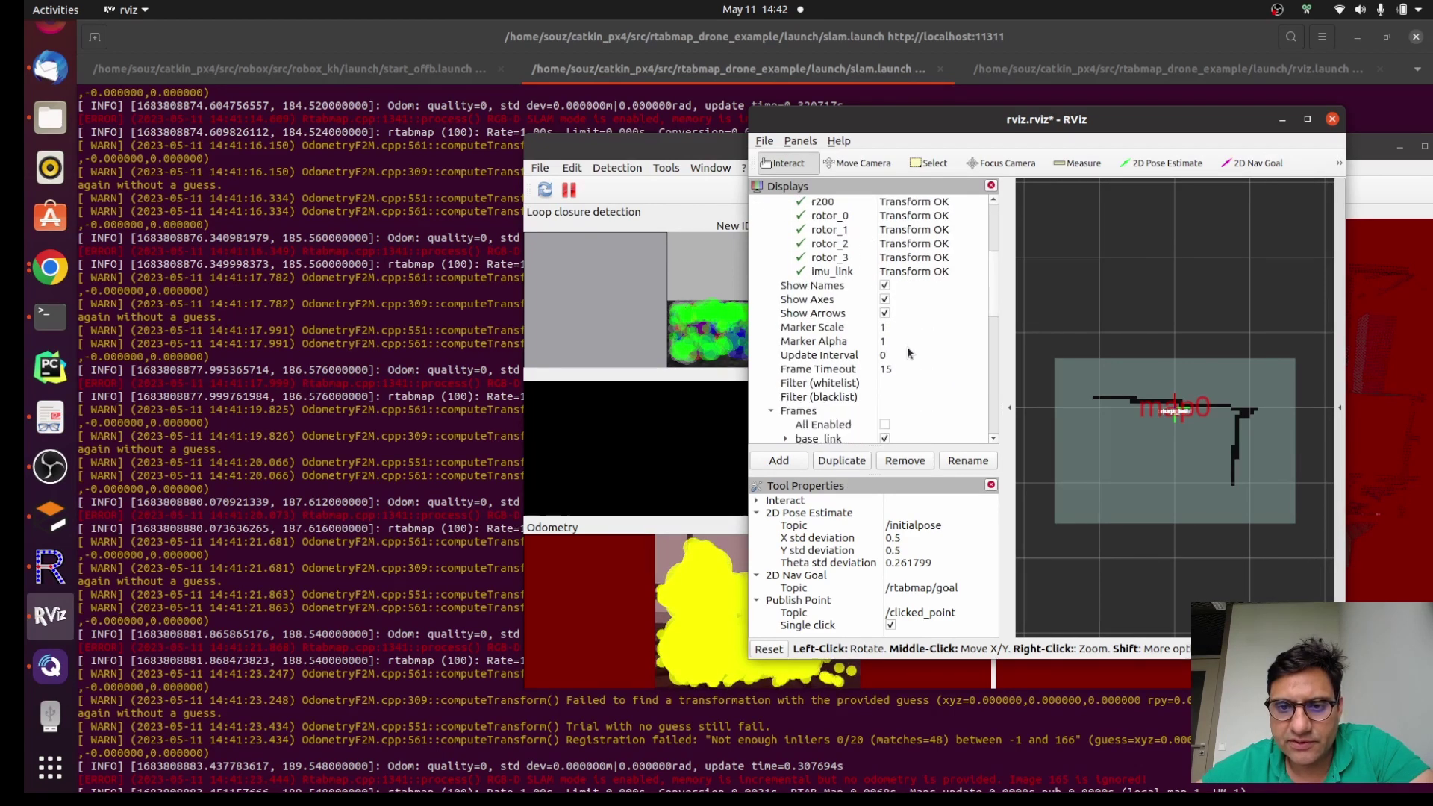
{"action": "scroll", "coordinate": [868, 389], "scroll_direction": "down", "scroll_amount": 1}
{"action": "scroll", "coordinate": [826, 392], "scroll_direction": "down", "scroll_amount": 4}
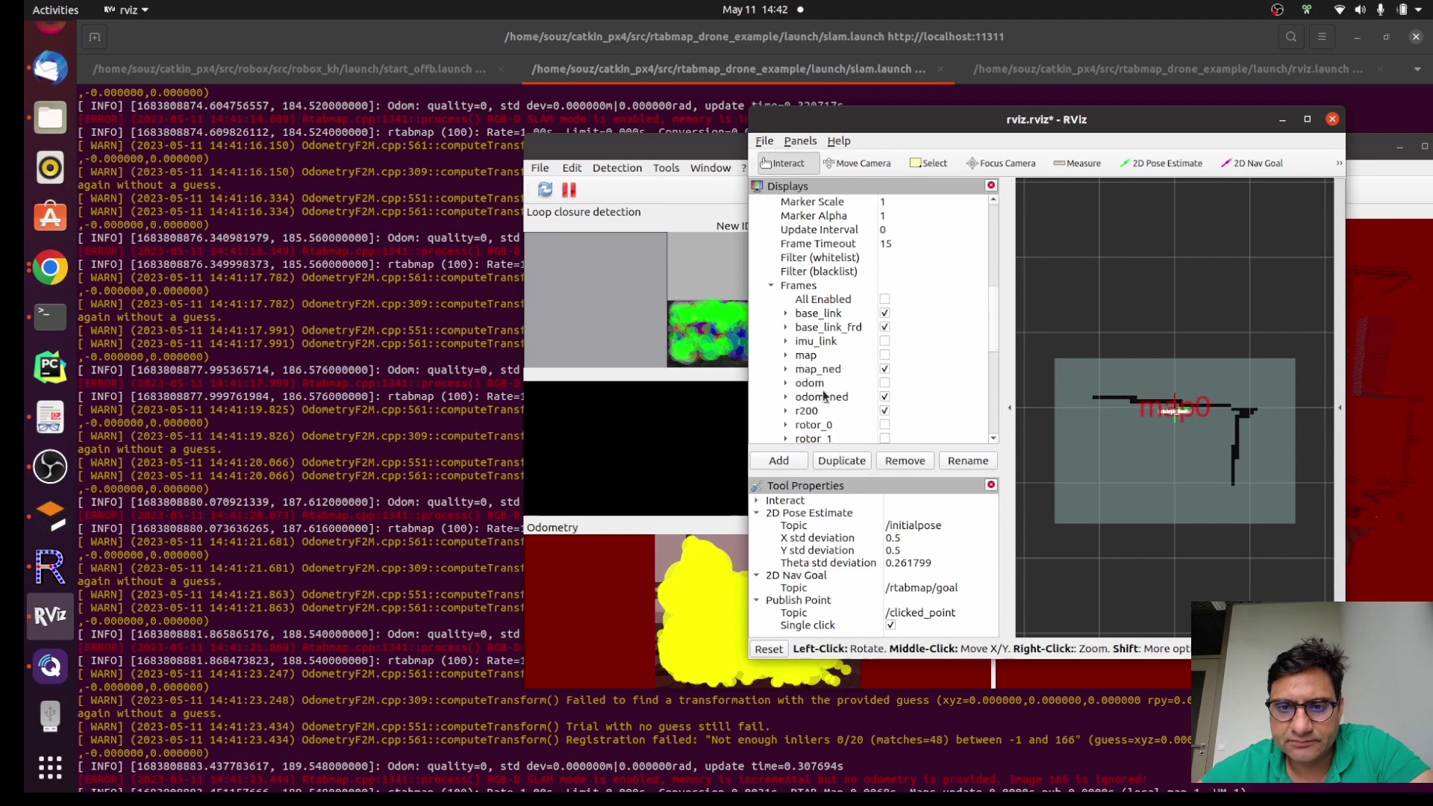
{"action": "scroll", "coordinate": [823, 396], "scroll_direction": "up", "scroll_amount": 1}
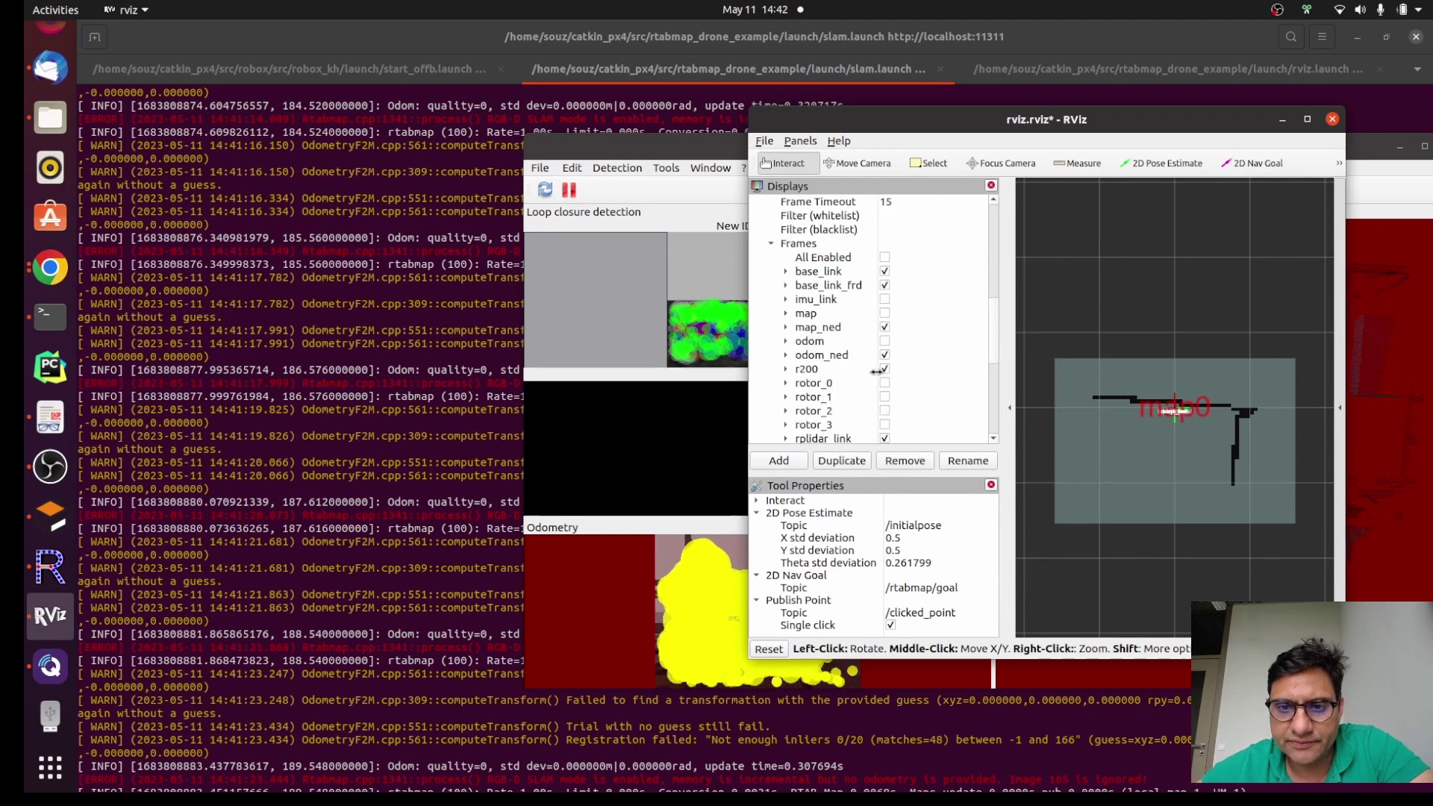
Enable the odom and imu_link frames, then turn on every TF frame
{"action": "left_click", "coordinate": [885, 342]}
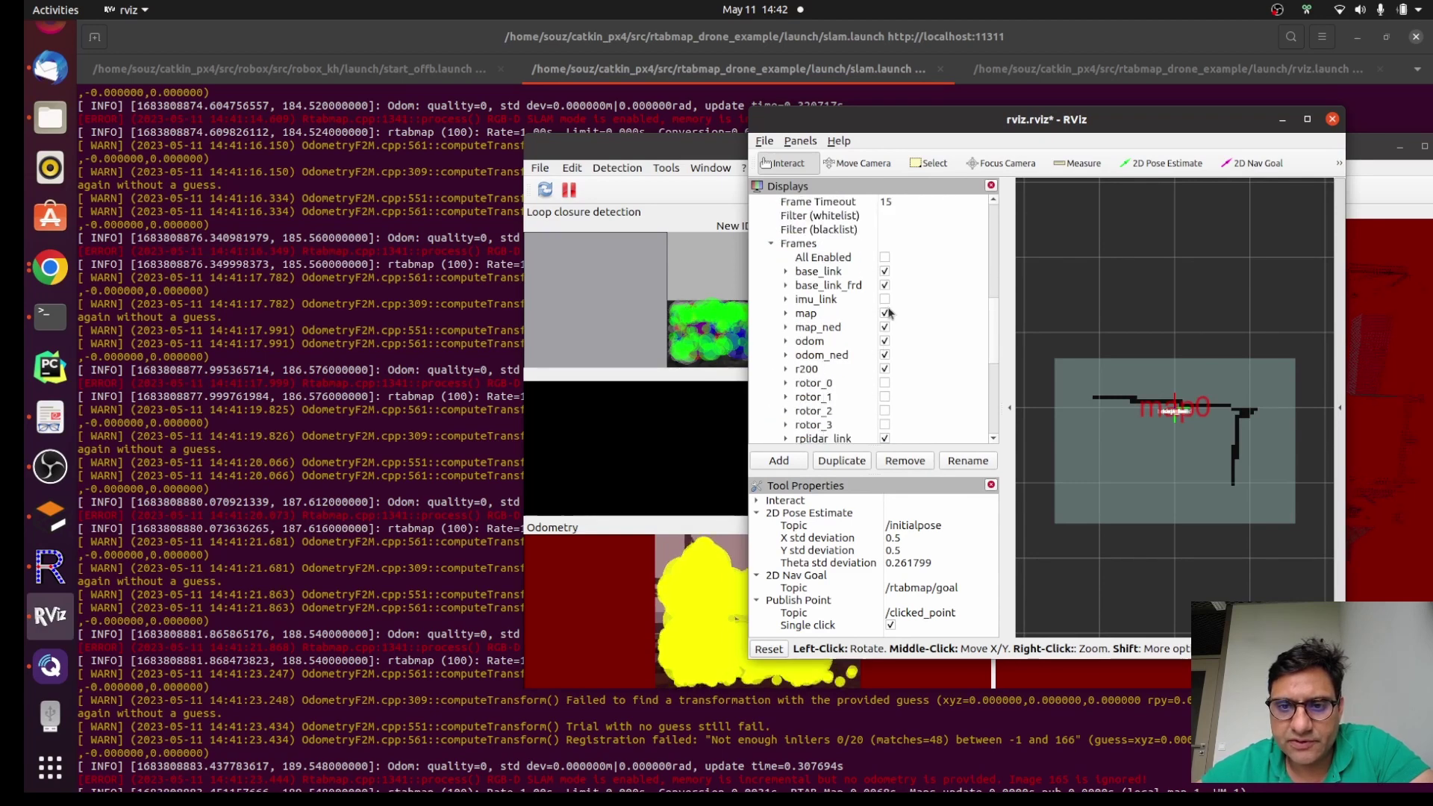
{"action": "left_click", "coordinate": [885, 299]}
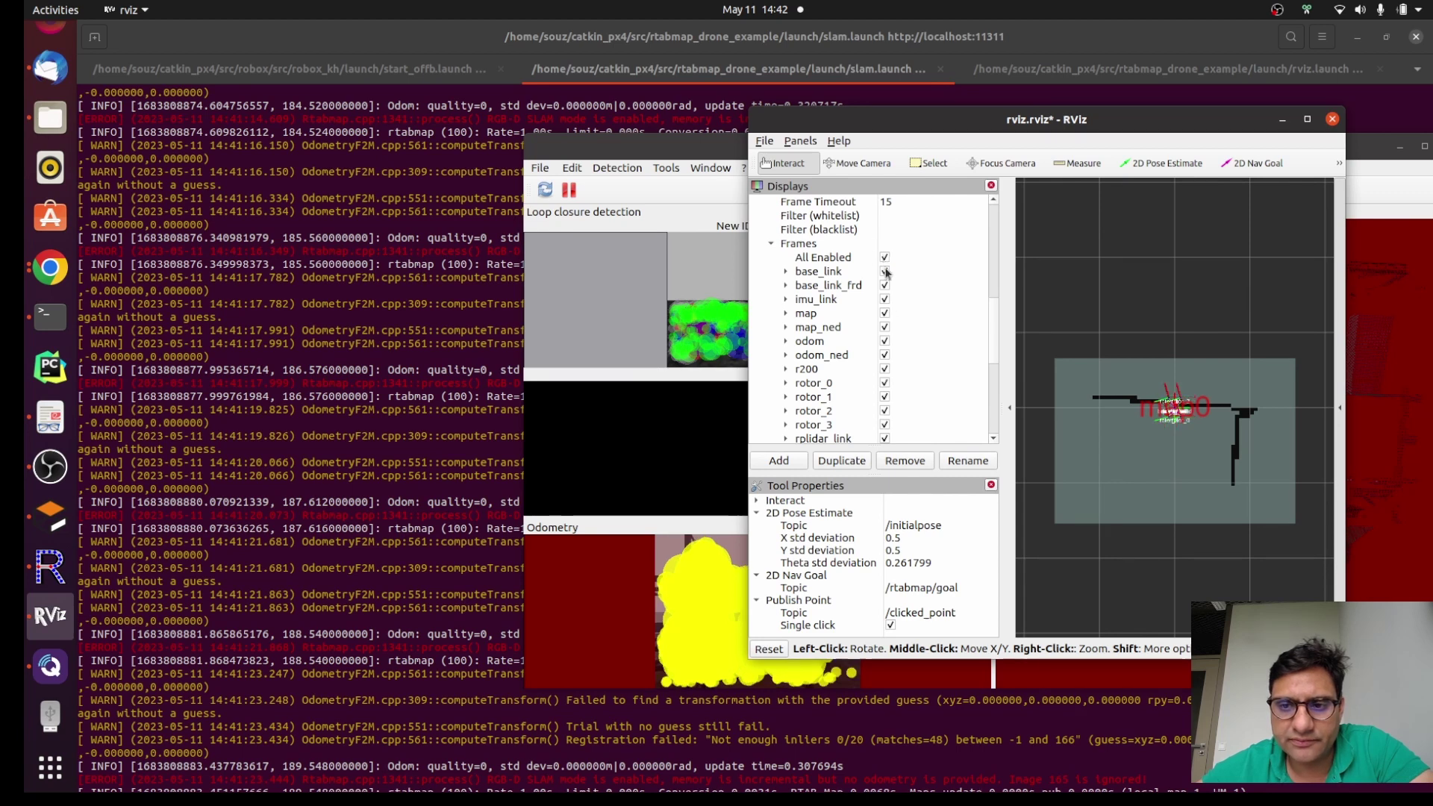
{"action": "left_click", "coordinate": [885, 272]}
{"action": "scroll", "coordinate": [1123, 403], "scroll_direction": "up", "scroll_amount": 10}
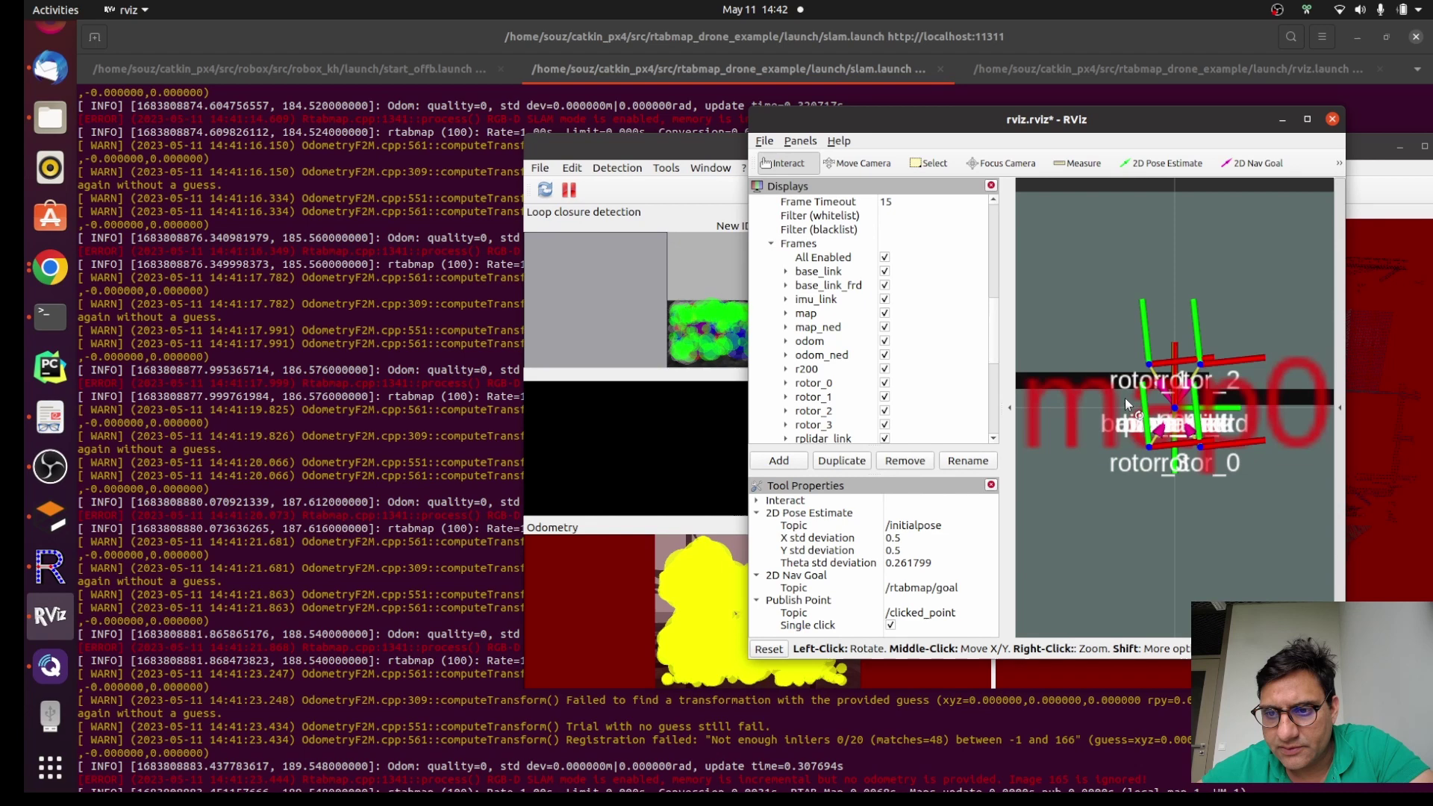
{"action": "scroll", "coordinate": [1125, 397], "scroll_direction": "down", "scroll_amount": 5}
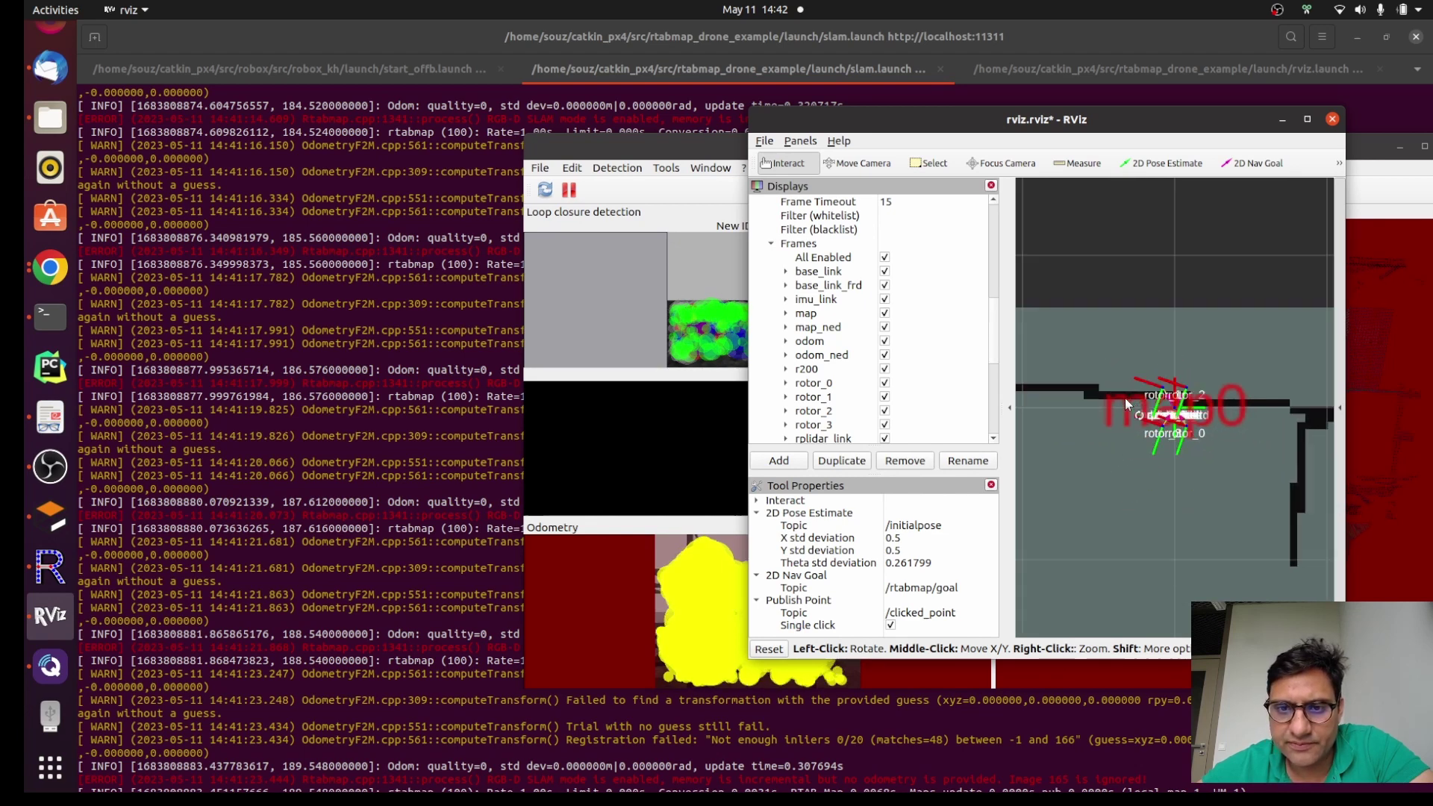
{"action": "scroll", "coordinate": [906, 369], "scroll_direction": "down", "scroll_amount": 2}
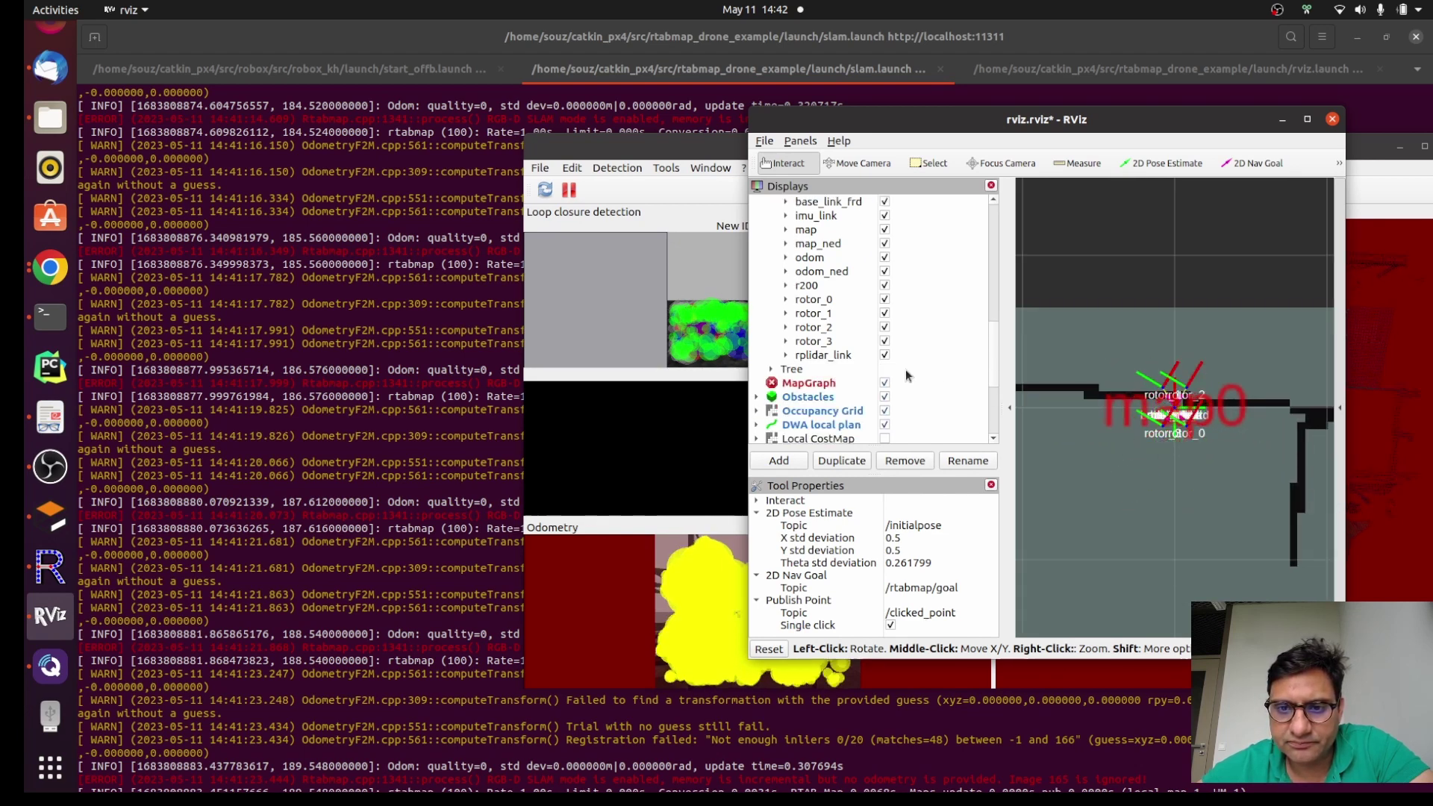
{"action": "scroll", "coordinate": [906, 369], "scroll_direction": "up", "scroll_amount": 1}
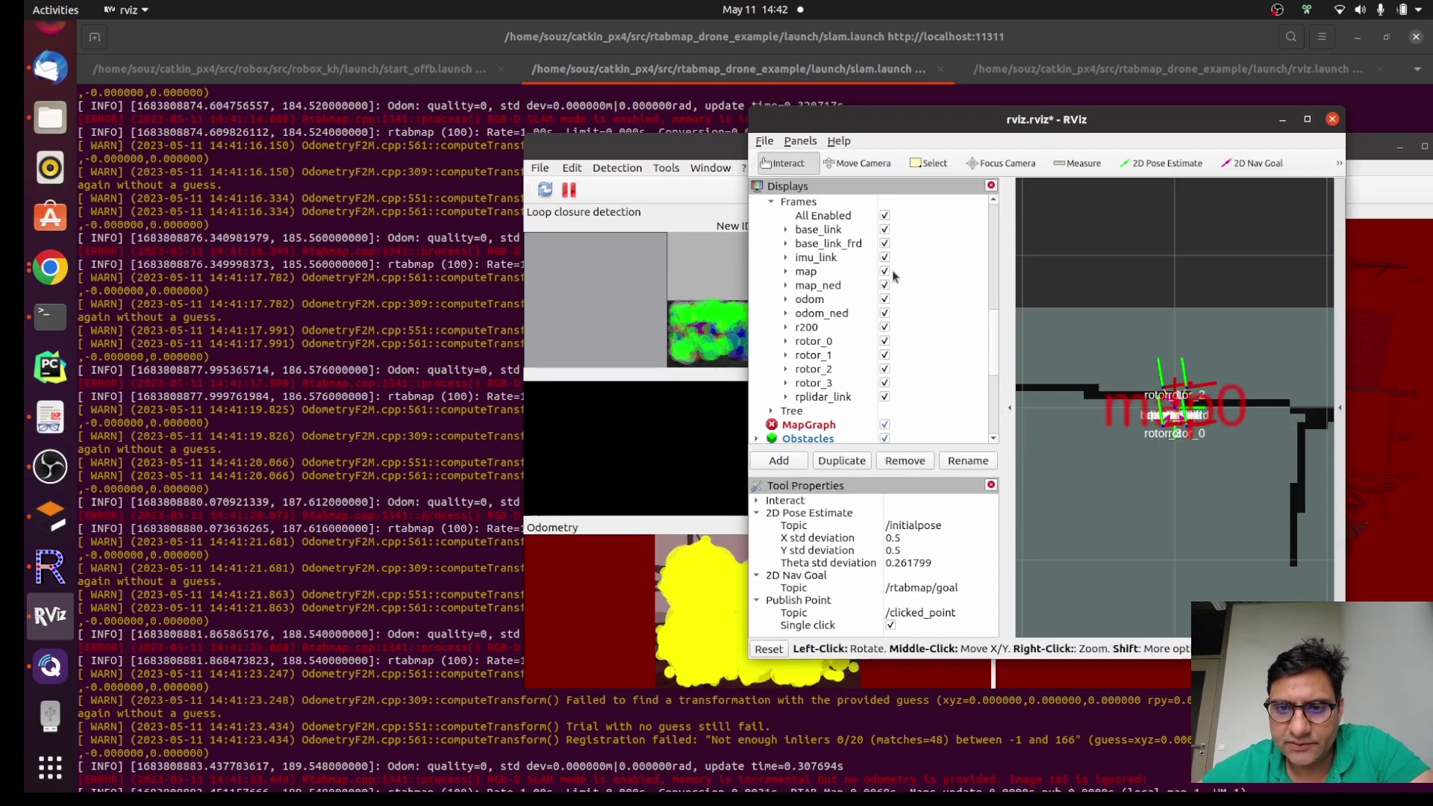
Uncheck All Enabled, then check base_link, base_link_frd, imu_link and odom individually
{"action": "left_click", "coordinate": [884, 216]}
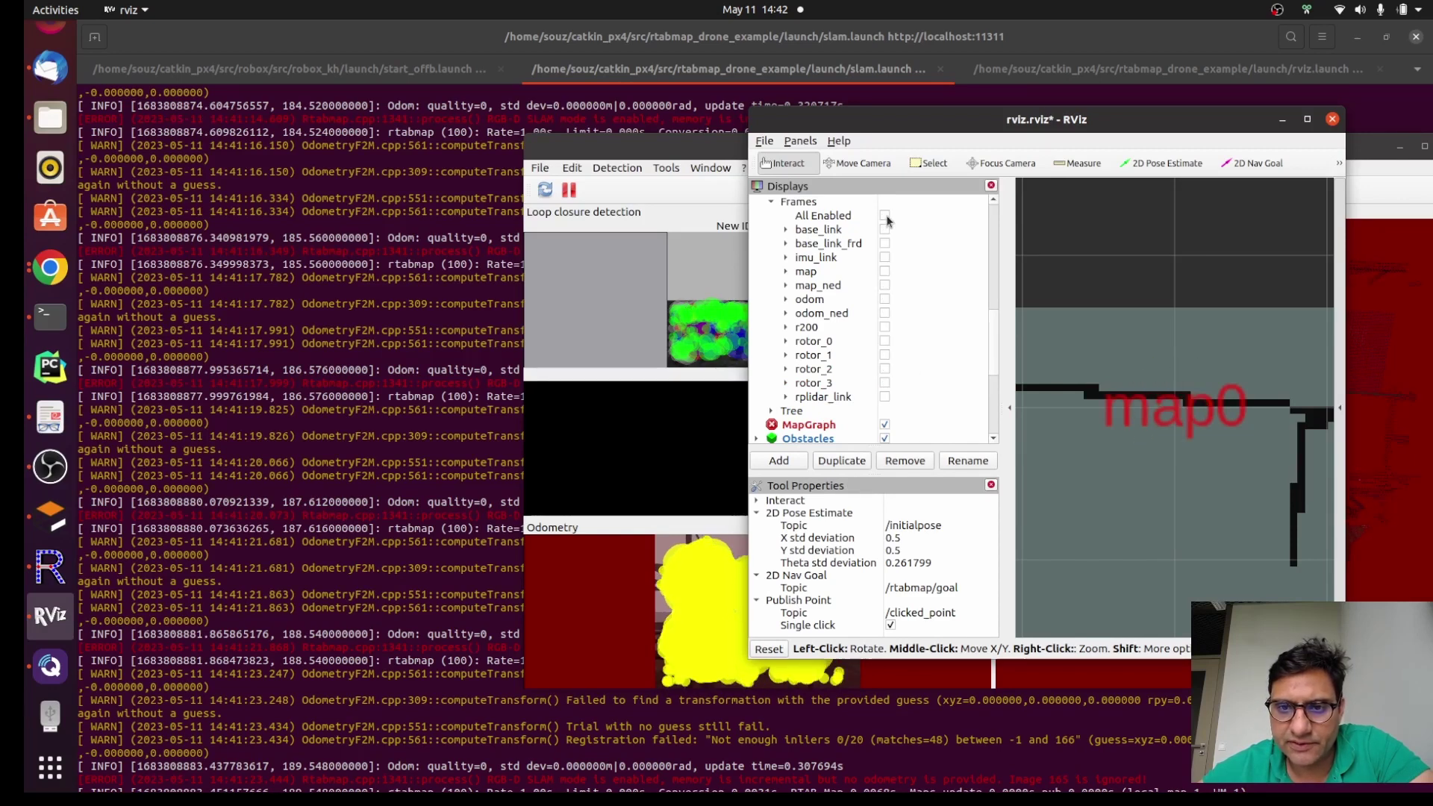
{"action": "left_click", "coordinate": [885, 229]}
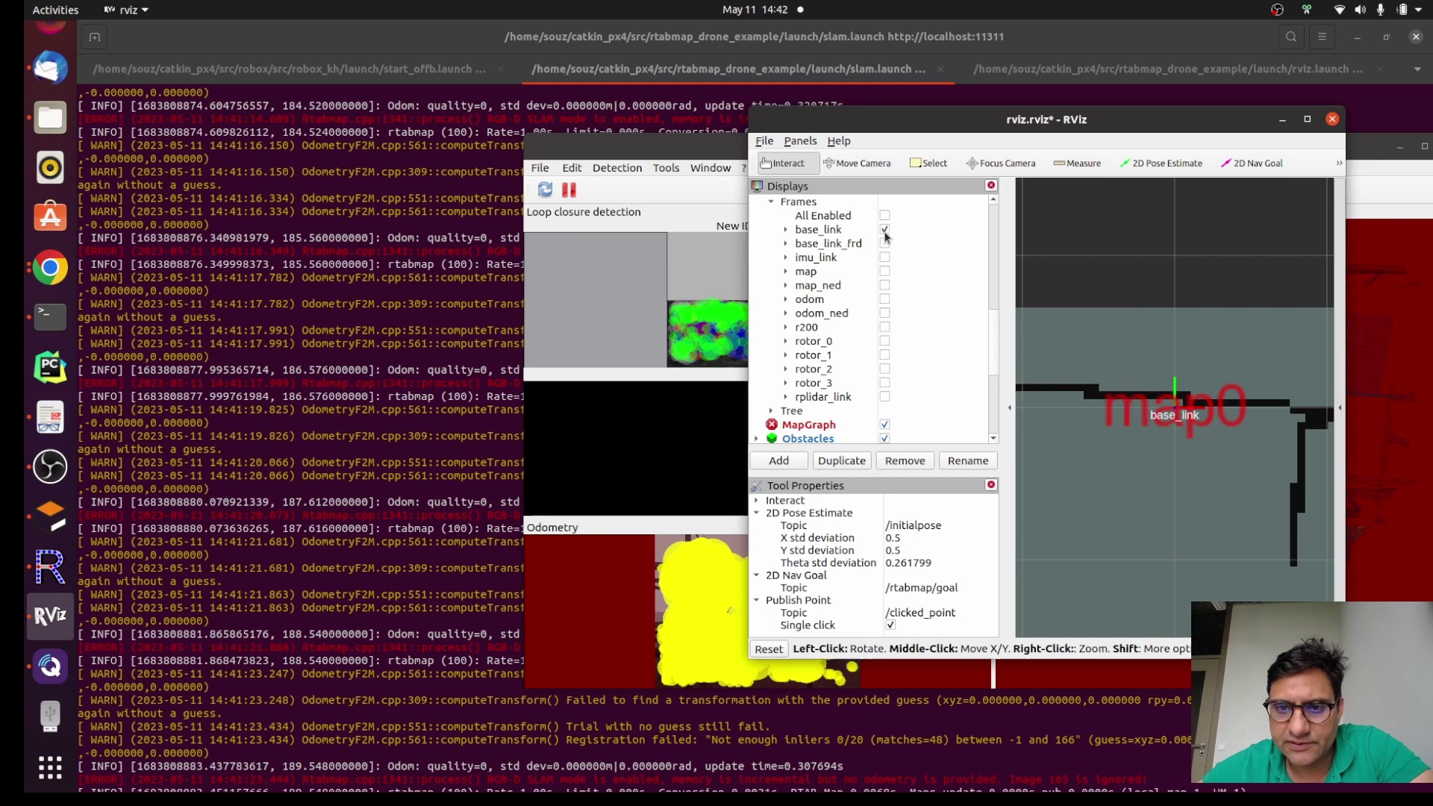
{"action": "left_click", "coordinate": [885, 243]}
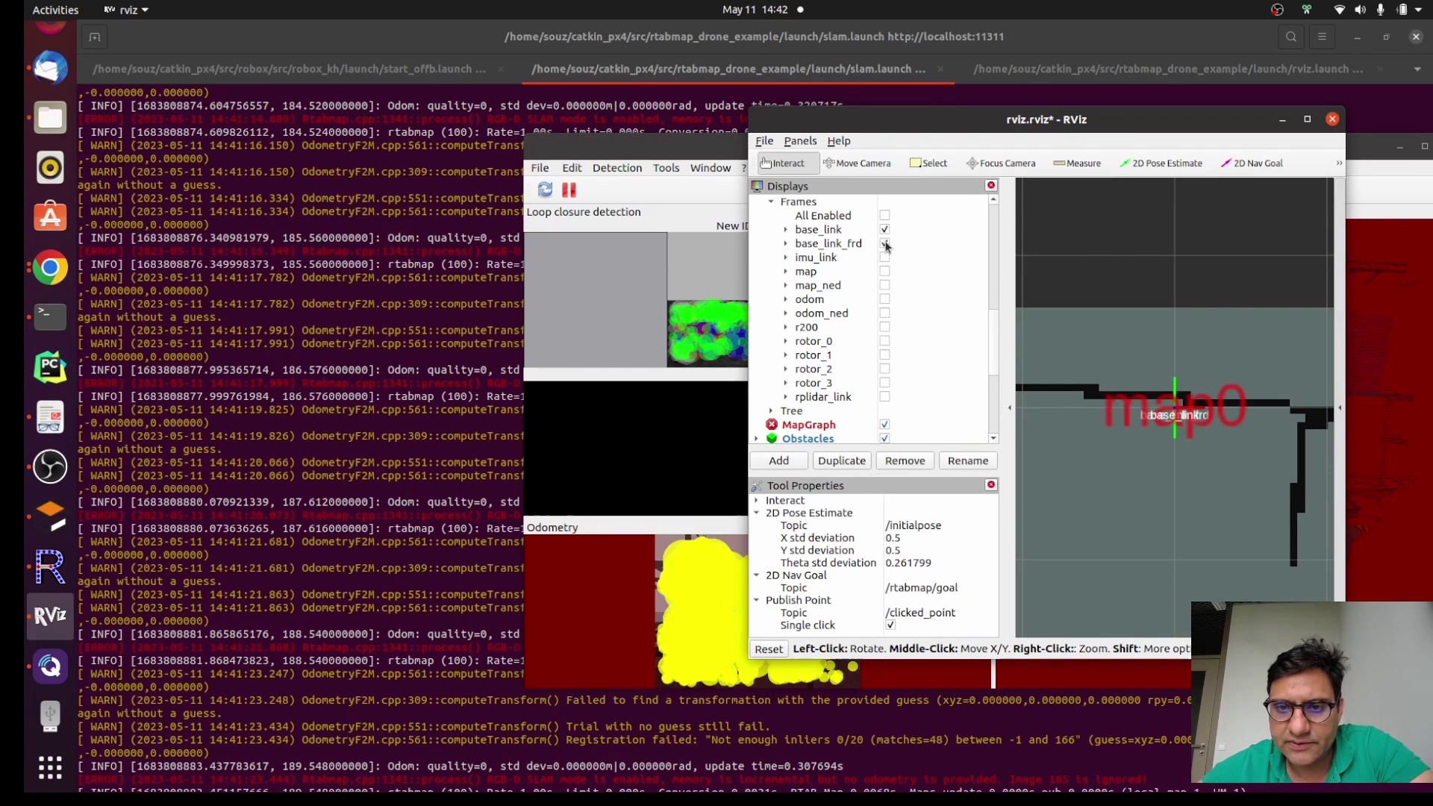
{"action": "left_click", "coordinate": [885, 259]}
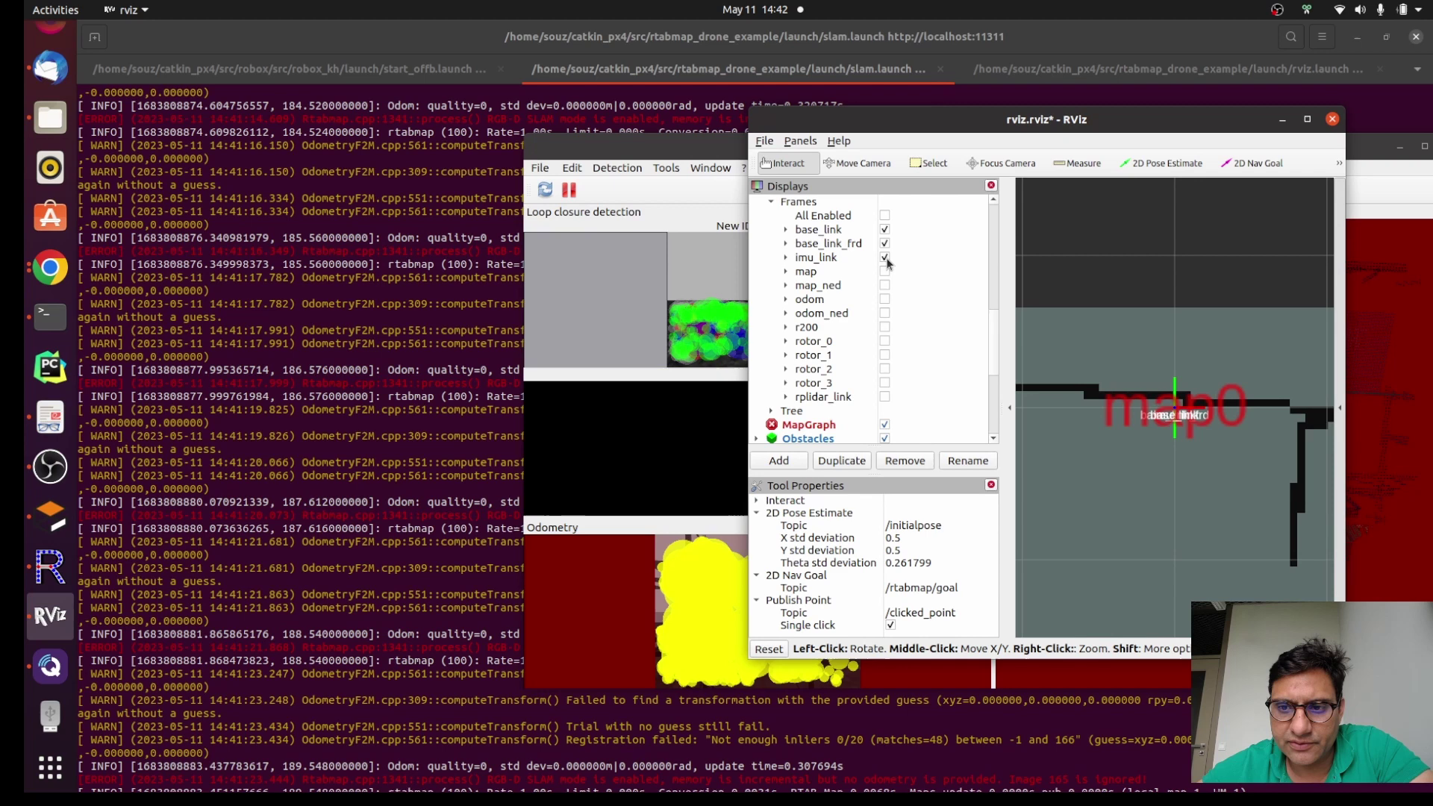
{"action": "left_click", "coordinate": [886, 300]}
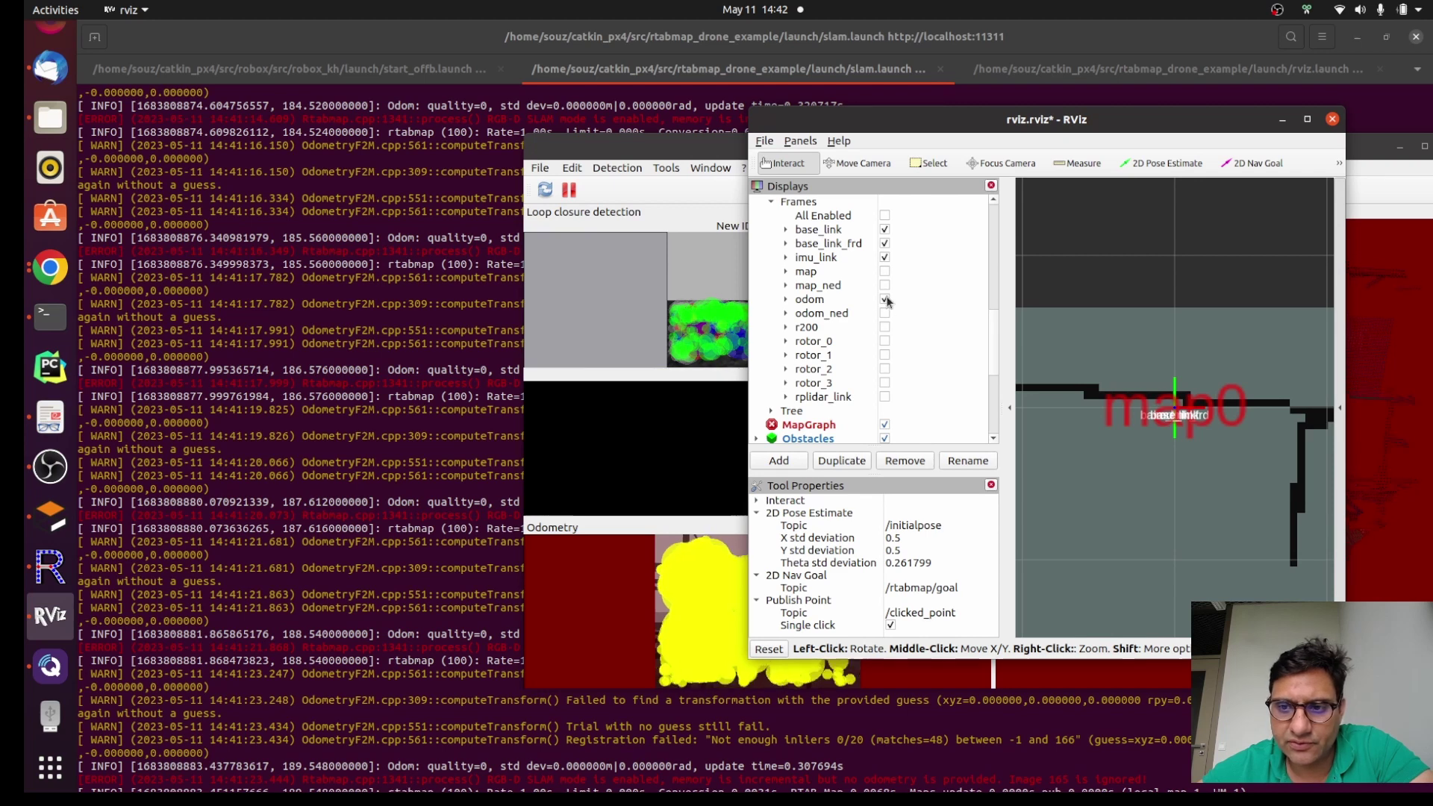
Uncheck base_link, base_link_frd and imu_link so only odom remains shown
{"action": "left_click", "coordinate": [885, 229]}
{"action": "left_click", "coordinate": [885, 243]}
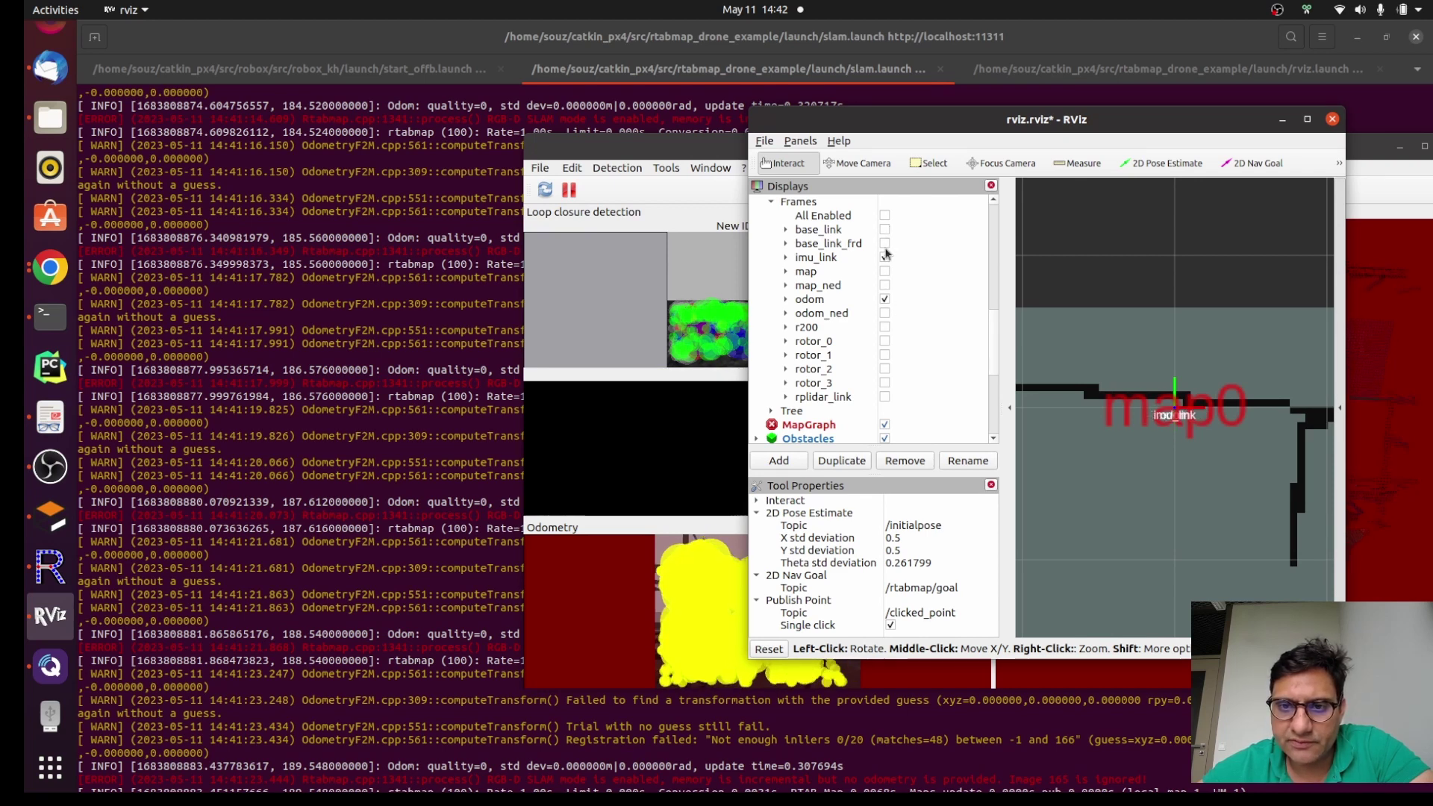
{"action": "left_click", "coordinate": [885, 257]}
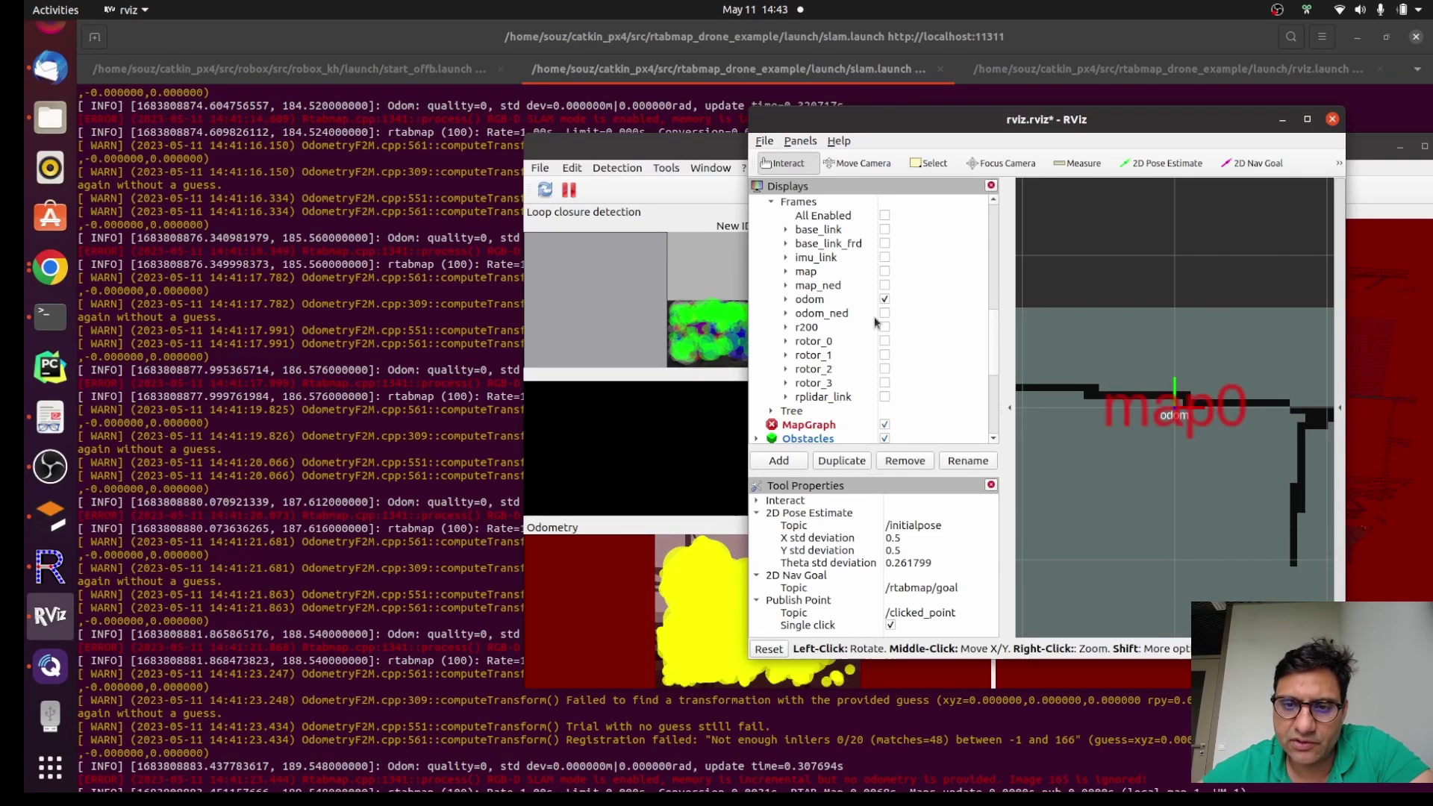
{"action": "left_click", "coordinate": [772, 412]}
{"action": "scroll", "coordinate": [791, 403], "scroll_direction": "down", "scroll_amount": 1}
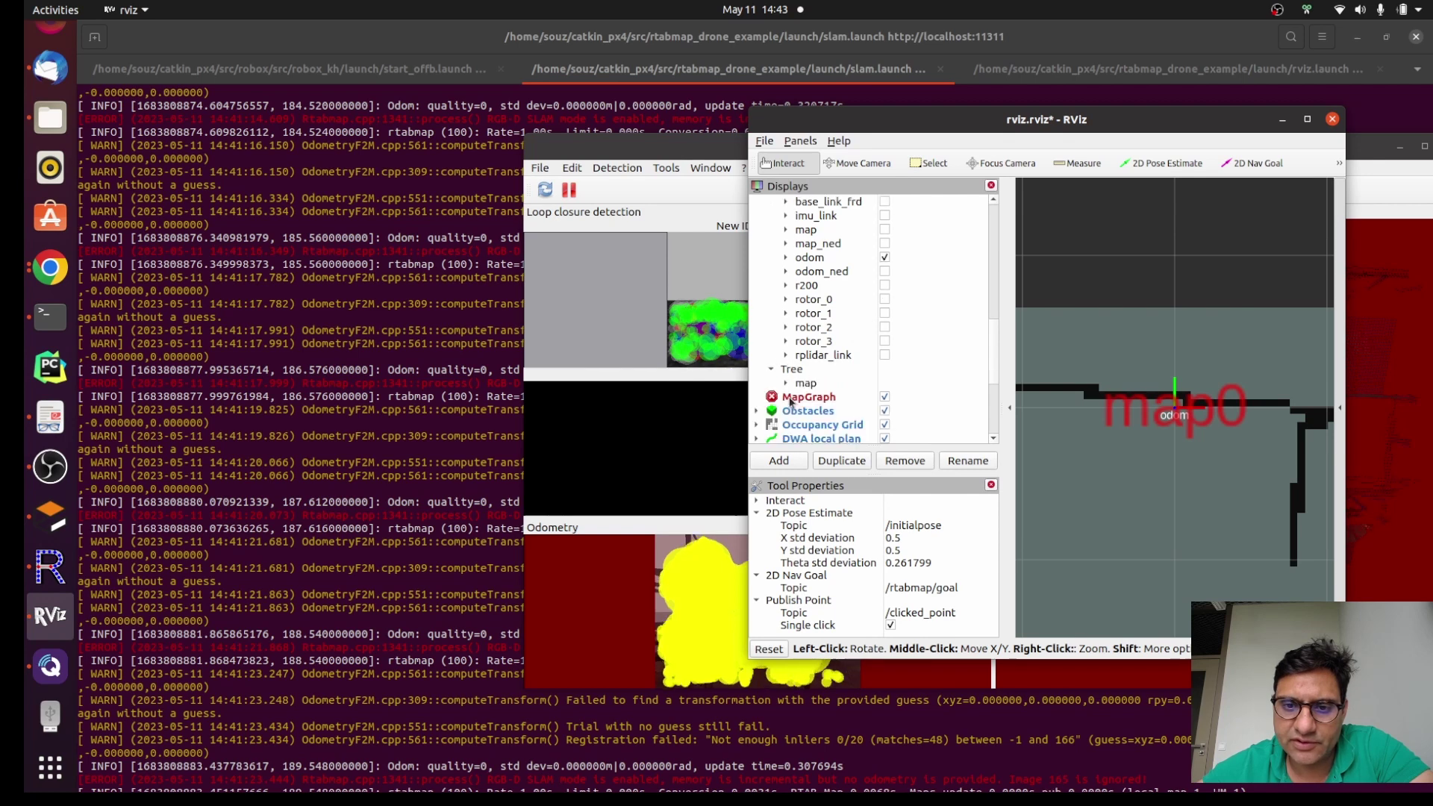
{"action": "left_click", "coordinate": [787, 383]}
{"action": "scroll", "coordinate": [833, 370], "scroll_direction": "down", "scroll_amount": 1}
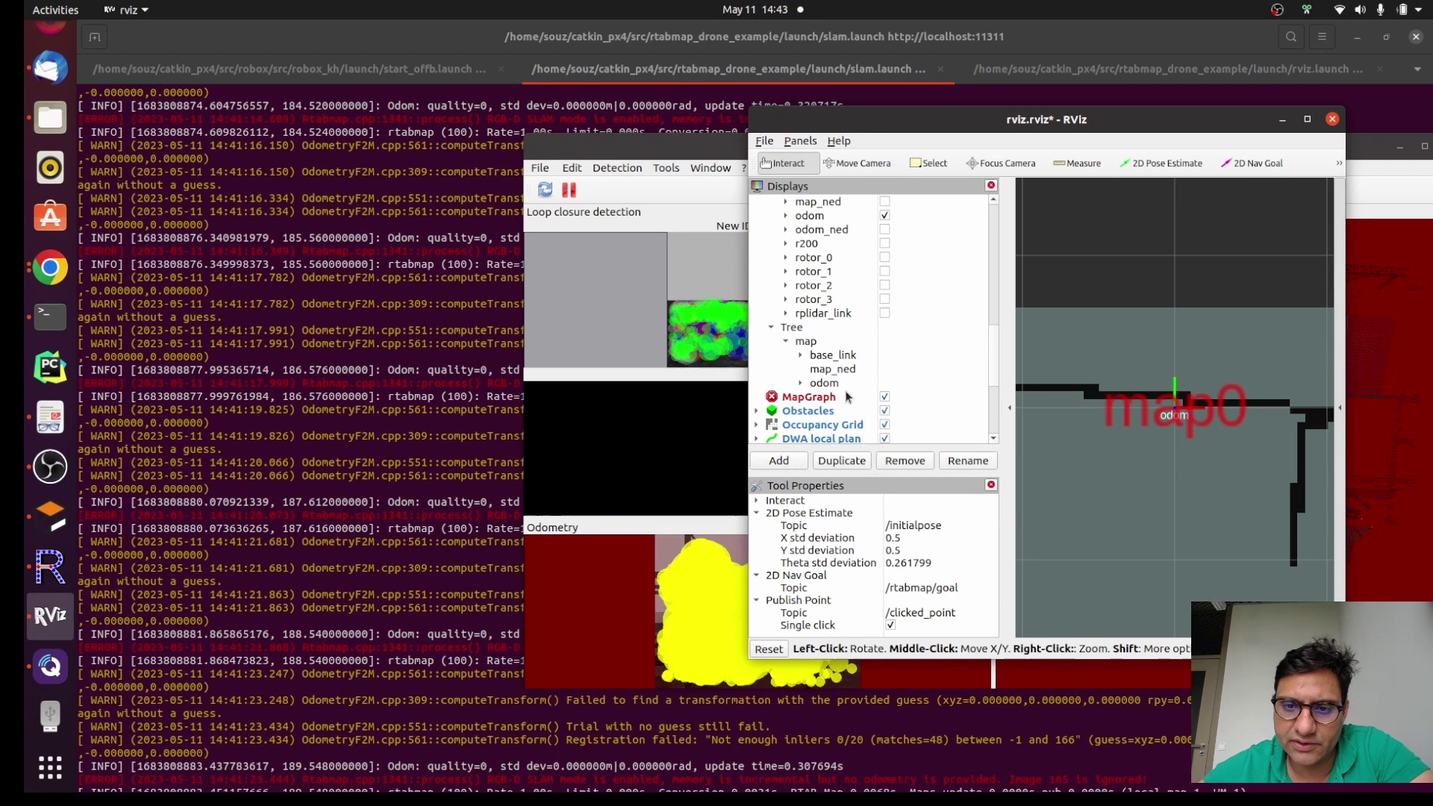
{"action": "left_click", "coordinate": [802, 384]}
{"action": "scroll", "coordinate": [843, 373], "scroll_direction": "down", "scroll_amount": 1}
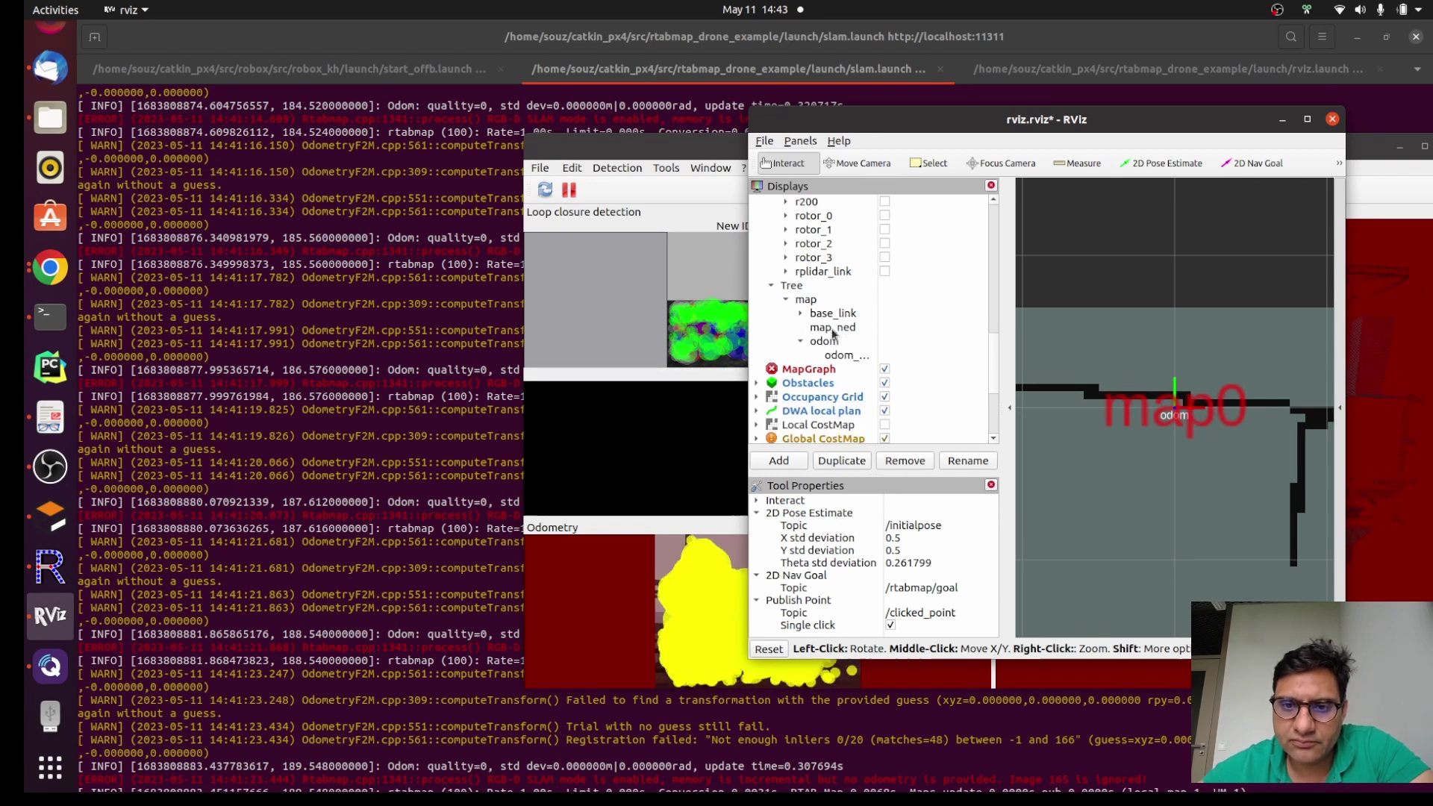
{"action": "left_click", "coordinate": [802, 314]}
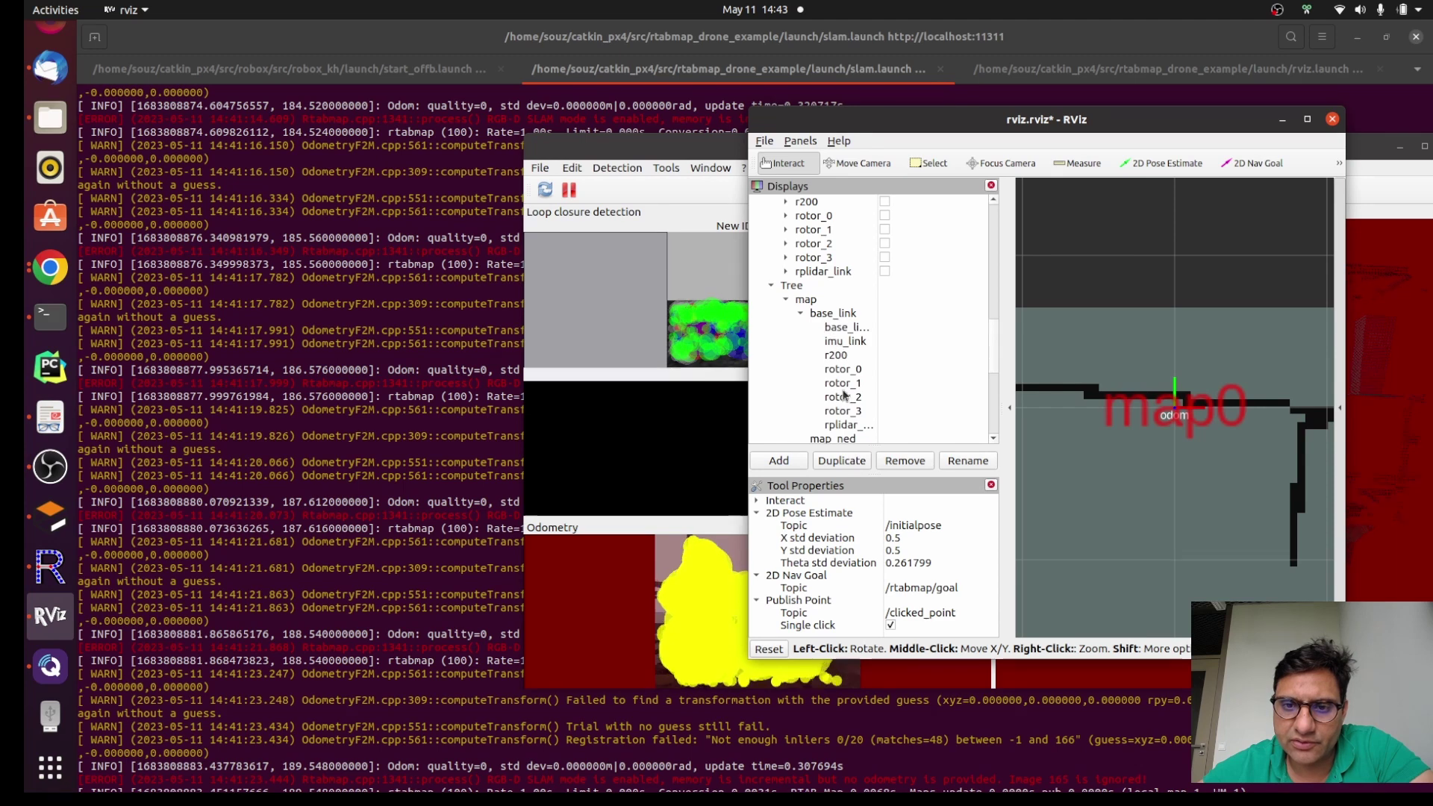
{"action": "left_click", "coordinate": [800, 313]}
{"action": "left_click", "coordinate": [786, 299]}
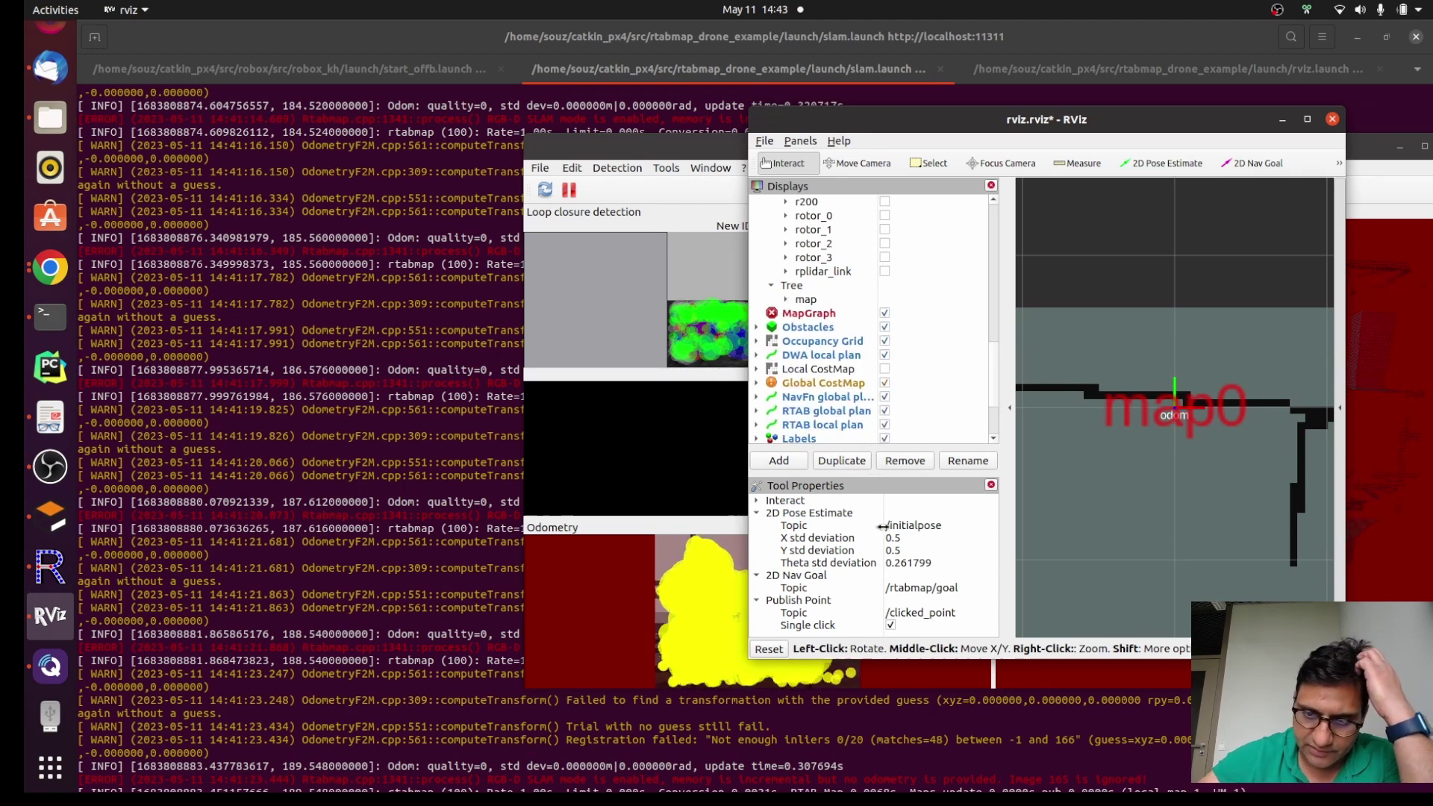
{"action": "scroll", "coordinate": [877, 433], "scroll_direction": "down", "scroll_amount": 2}
{"action": "scroll", "coordinate": [877, 437], "scroll_direction": "up", "scroll_amount": 3}
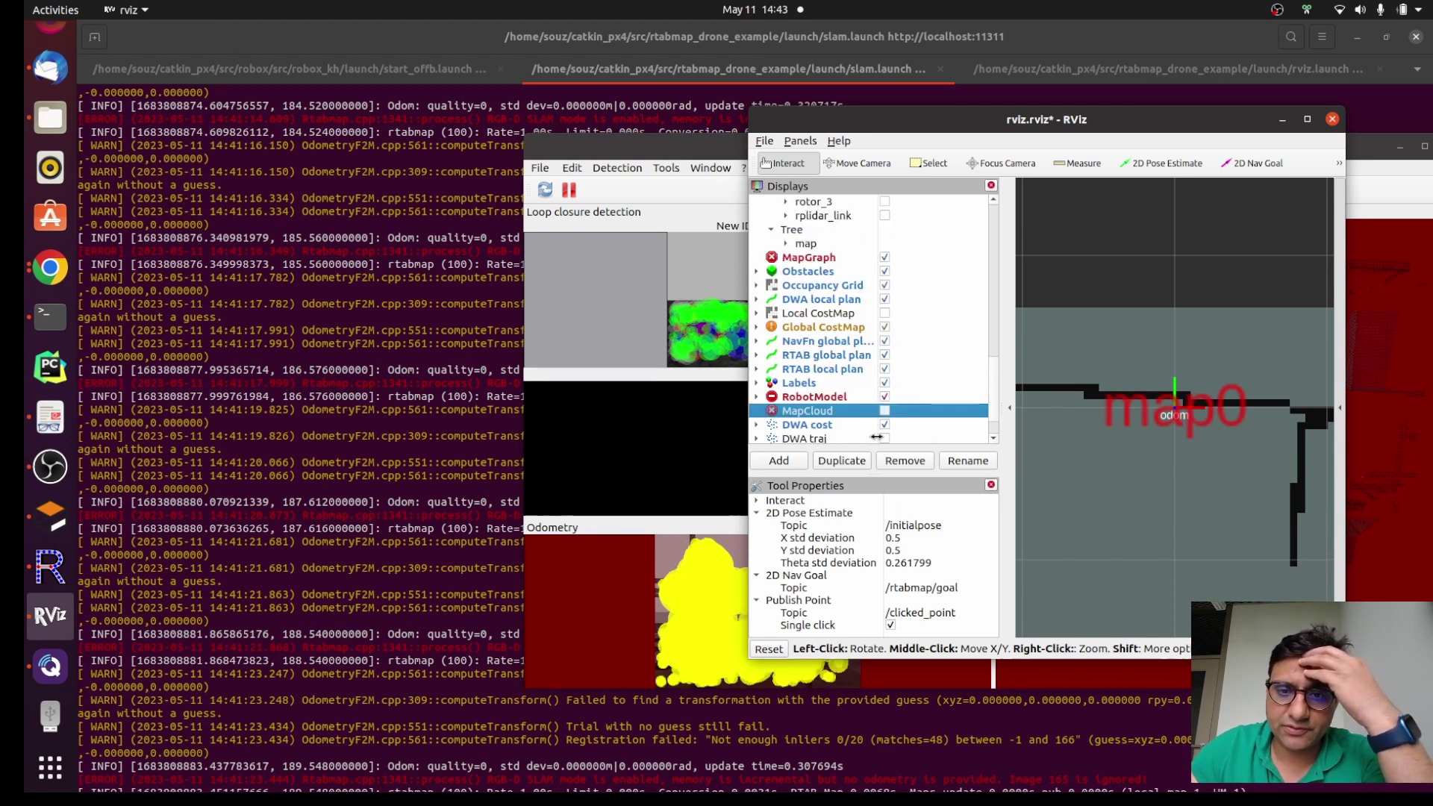
{"action": "scroll", "coordinate": [882, 440], "scroll_direction": "up", "scroll_amount": 6}
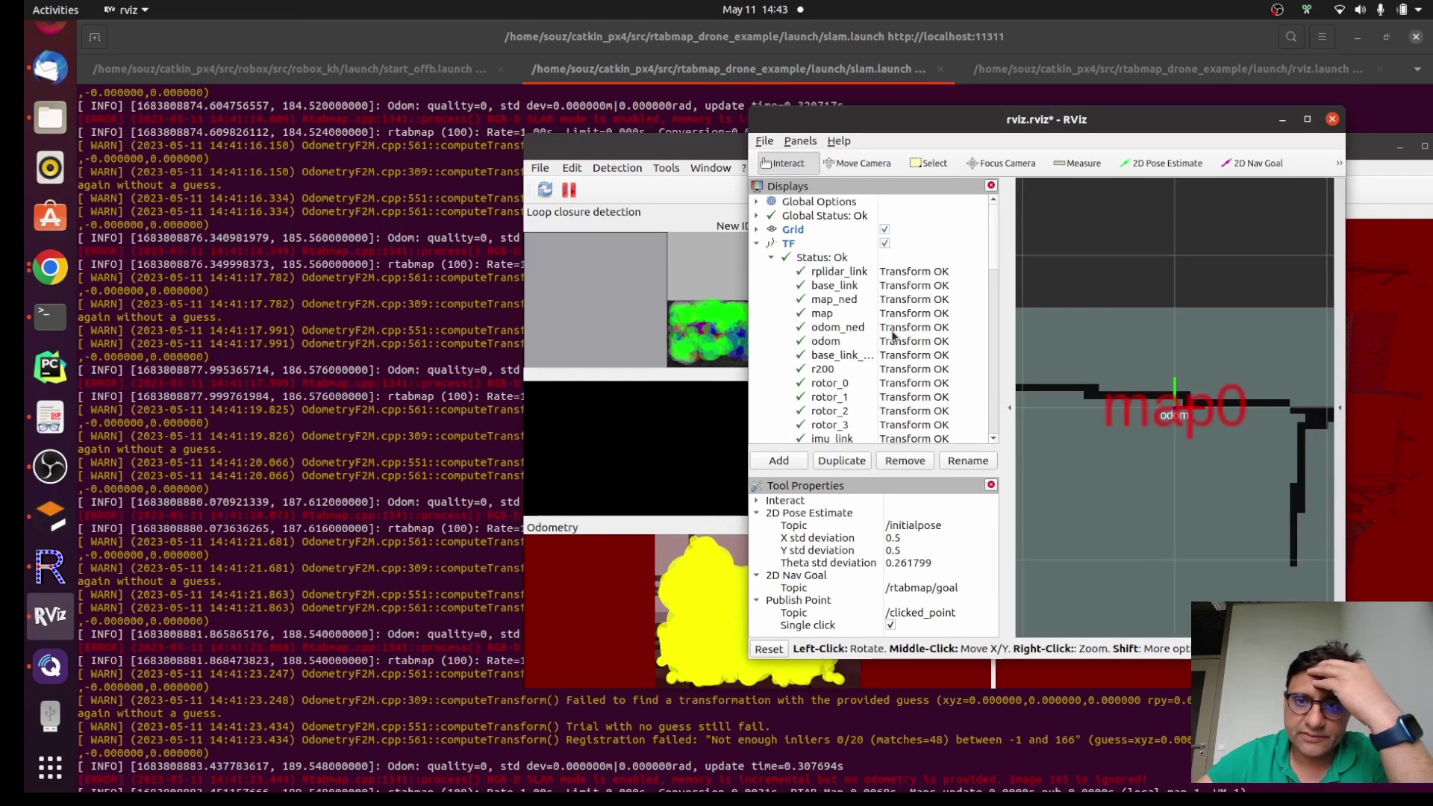
Minimise RViz to reveal the RTAB-Map window with its 3D map
{"action": "left_click", "coordinate": [1281, 120]}
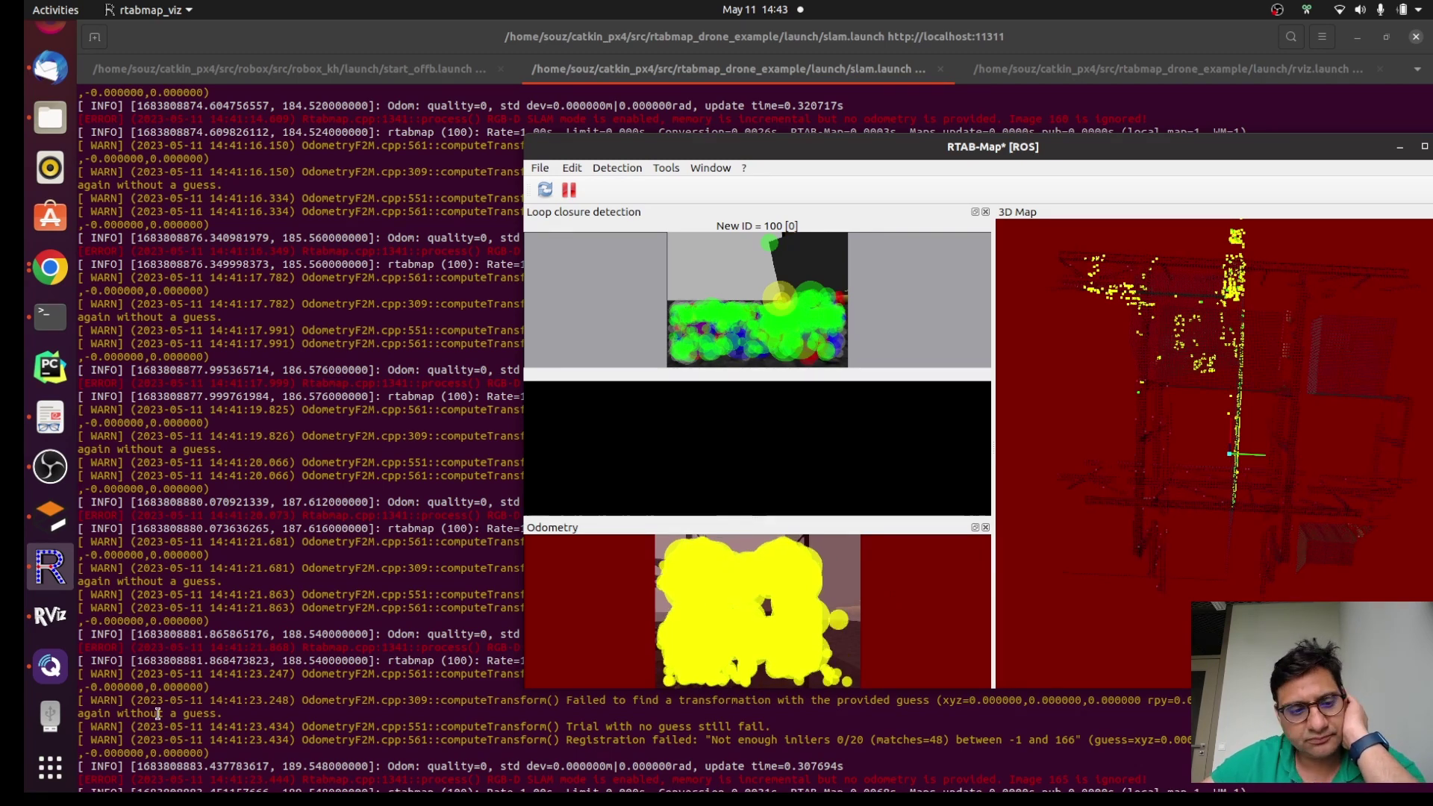
Zoom out over the Gazebo warehouse, then bring QGroundControl to the front
{"action": "left_click", "coordinate": [51, 518]}
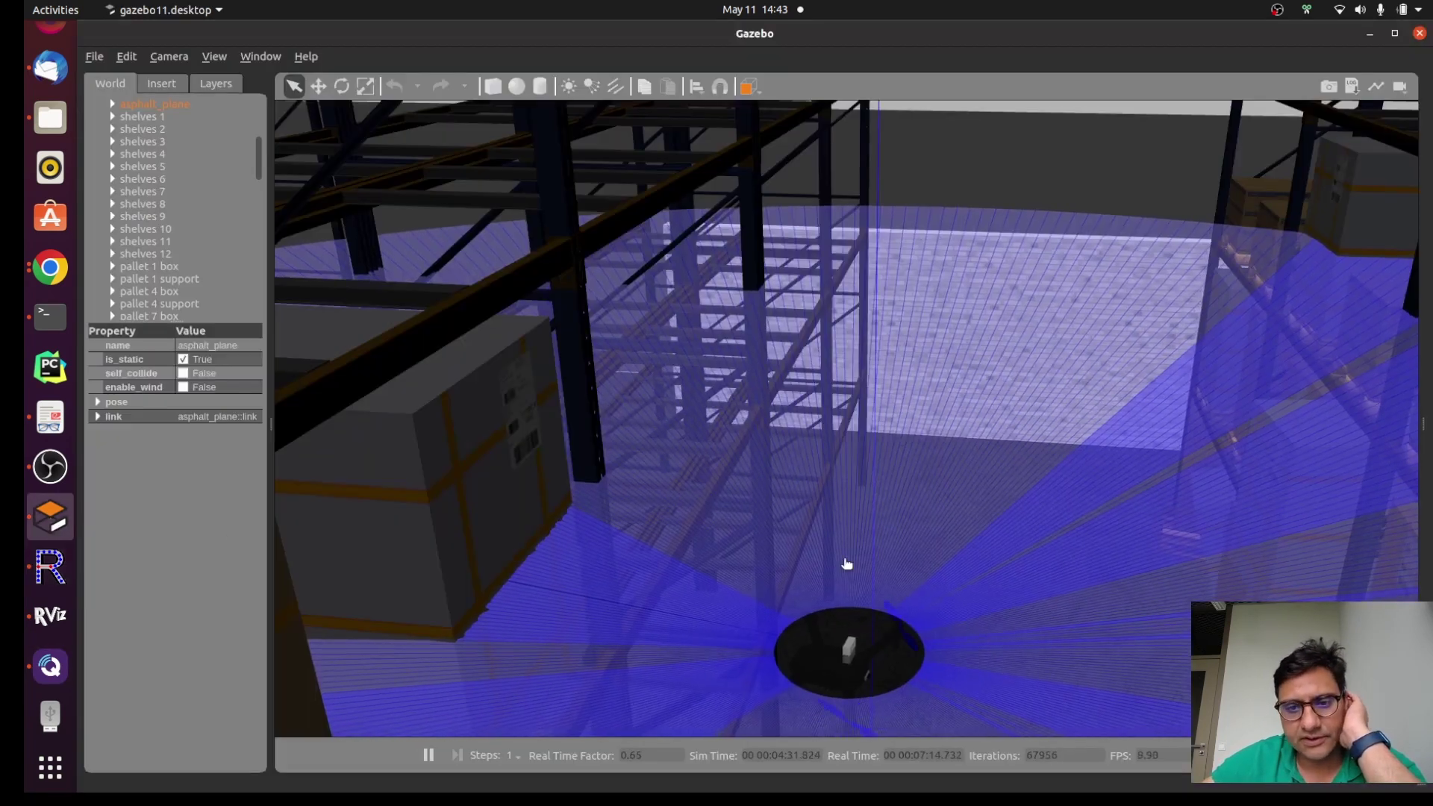
{"action": "scroll", "coordinate": [1041, 400], "scroll_direction": "down", "scroll_amount": 5}
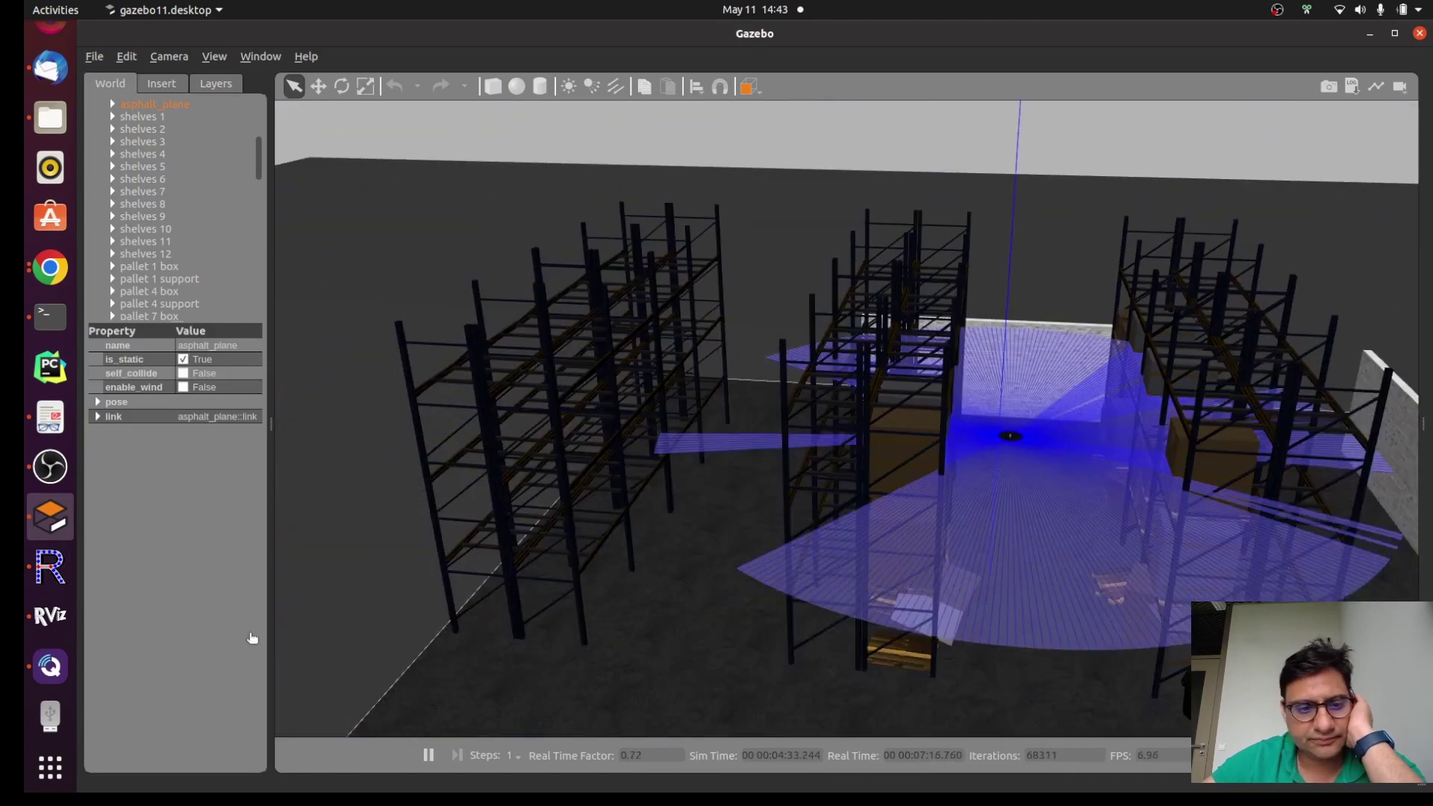
{"action": "left_click", "coordinate": [50, 665]}
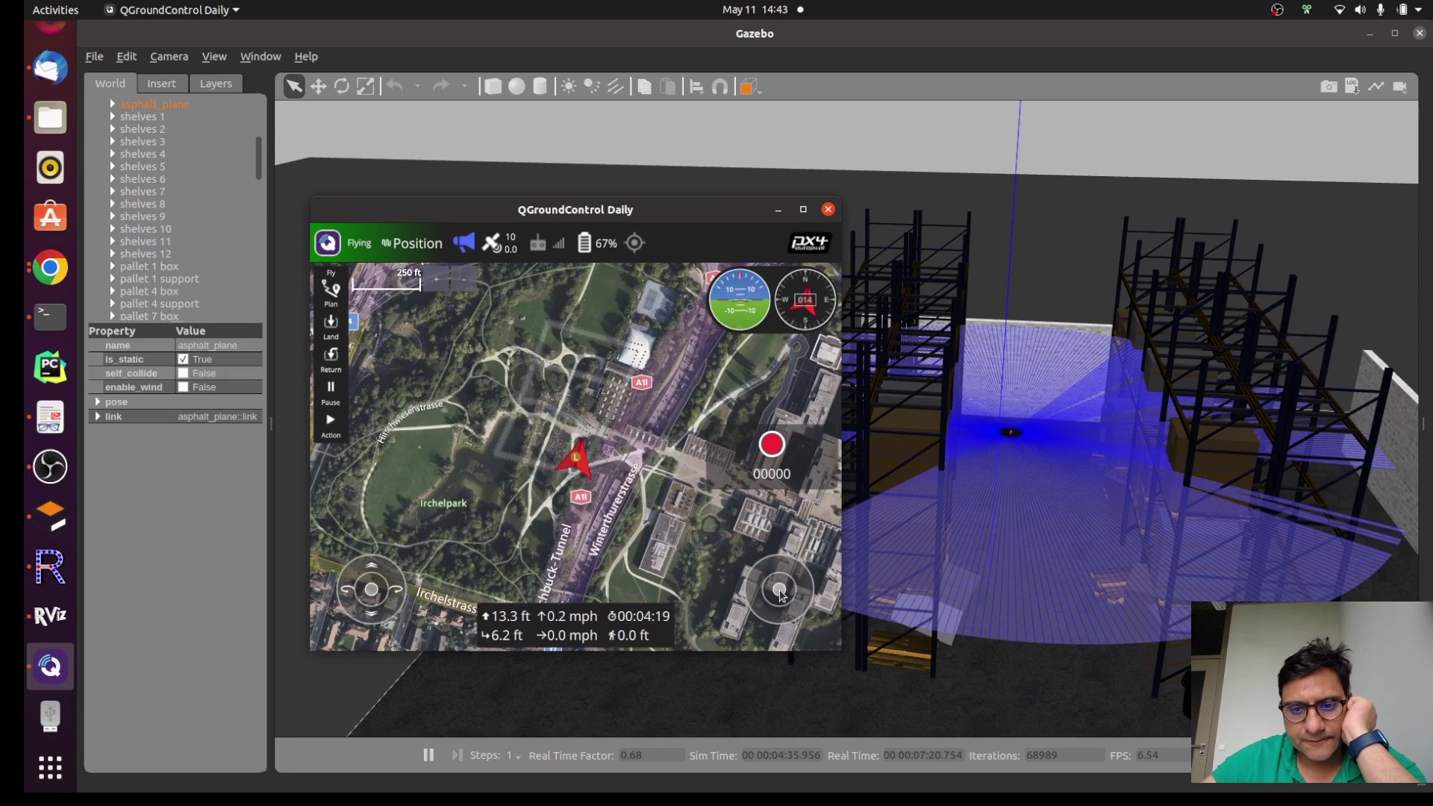
Fly the drone right, slow it, then nudge it forward-left to about 19.9 ft from home
{"action": "left_click_drag", "start_coordinate": [780, 595], "coordinate": [795, 595]}
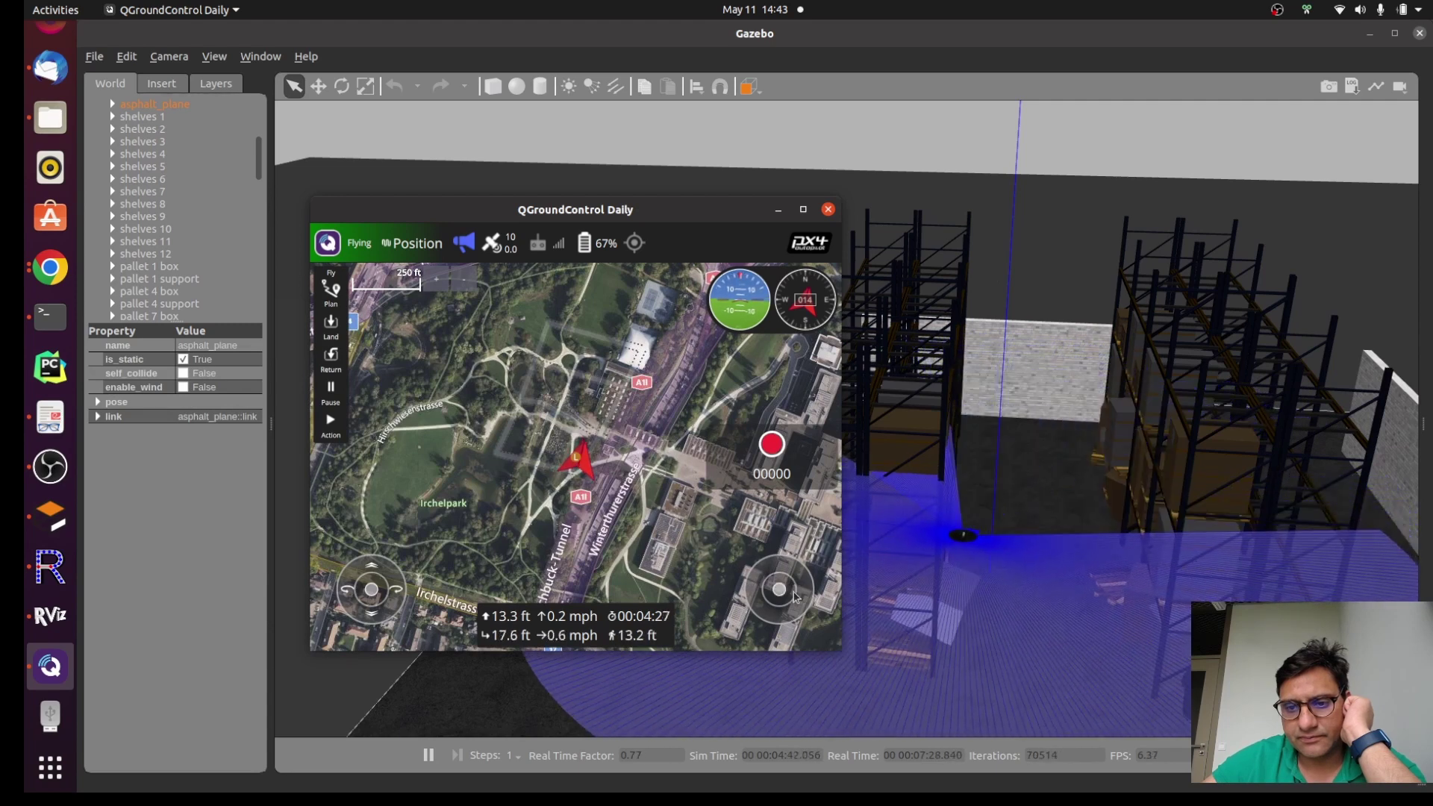
{"action": "left_click_drag", "start_coordinate": [779, 589], "coordinate": [781, 584]}
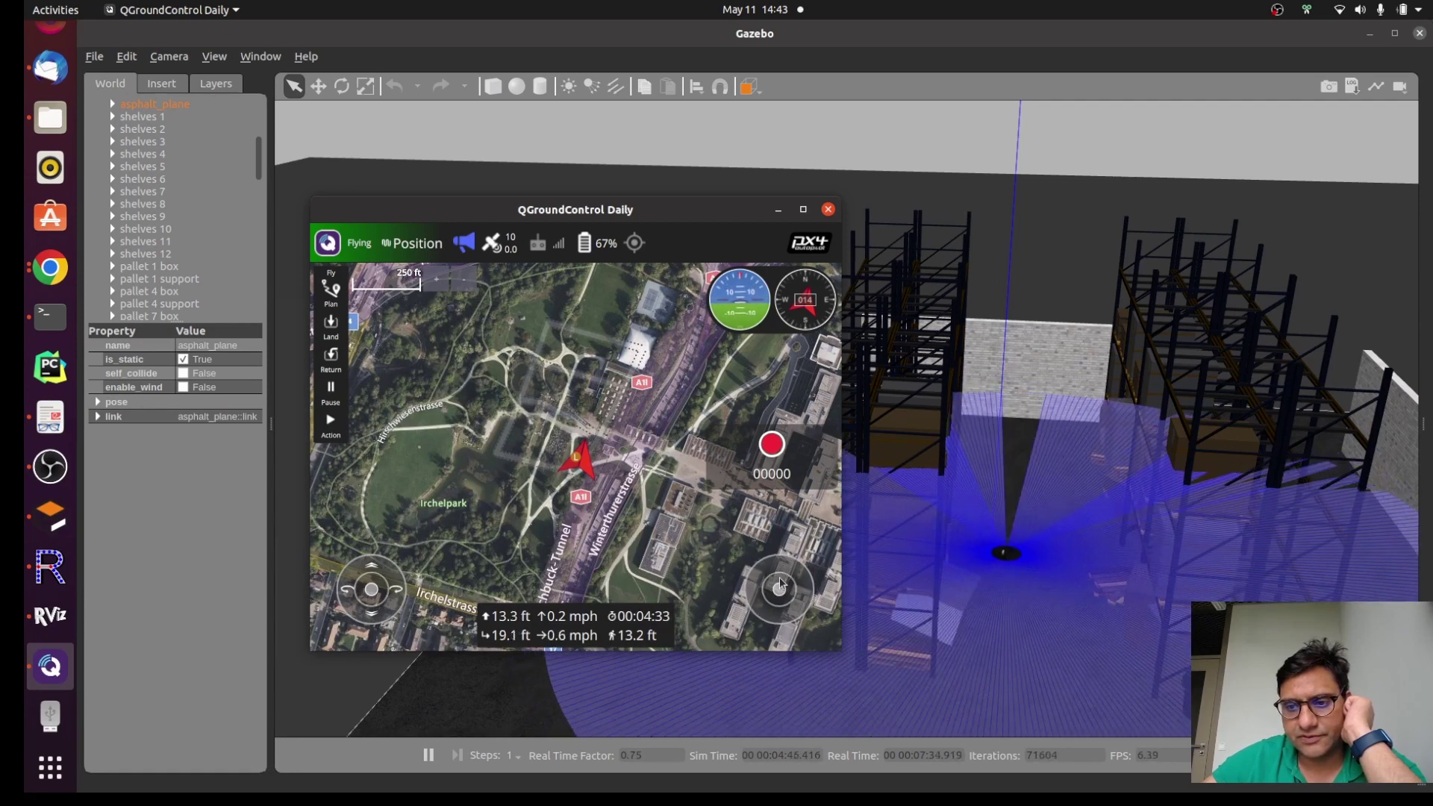
{"action": "left_click_drag", "start_coordinate": [780, 583], "coordinate": [779, 582]}
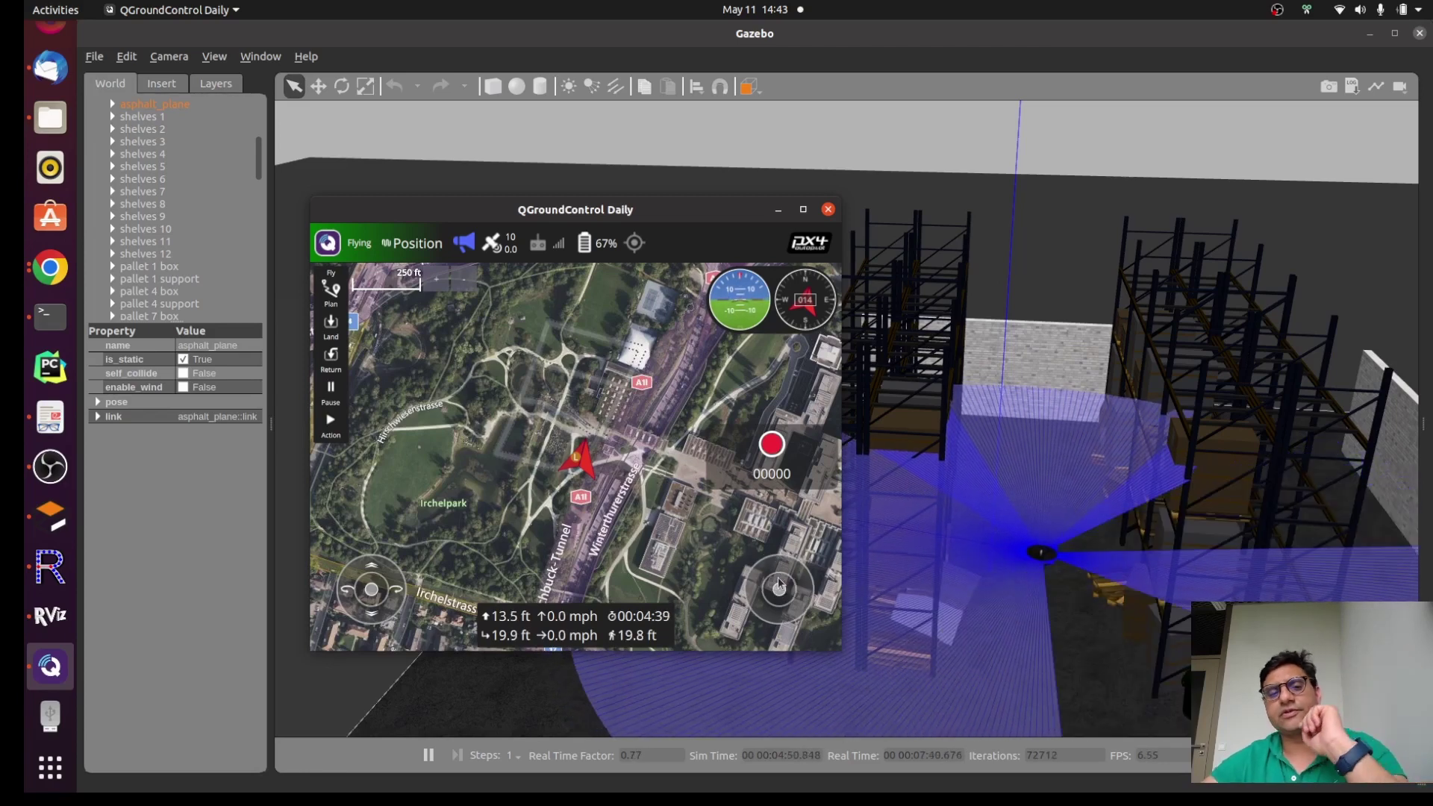